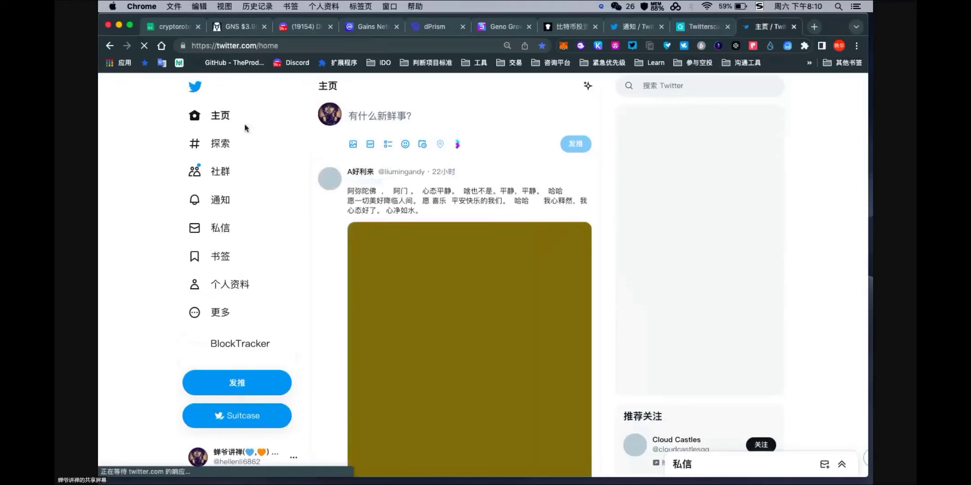
Translate the Twitter home feed into Simplified Chinese with Google Translate
scroll(345, 340, down, 15)
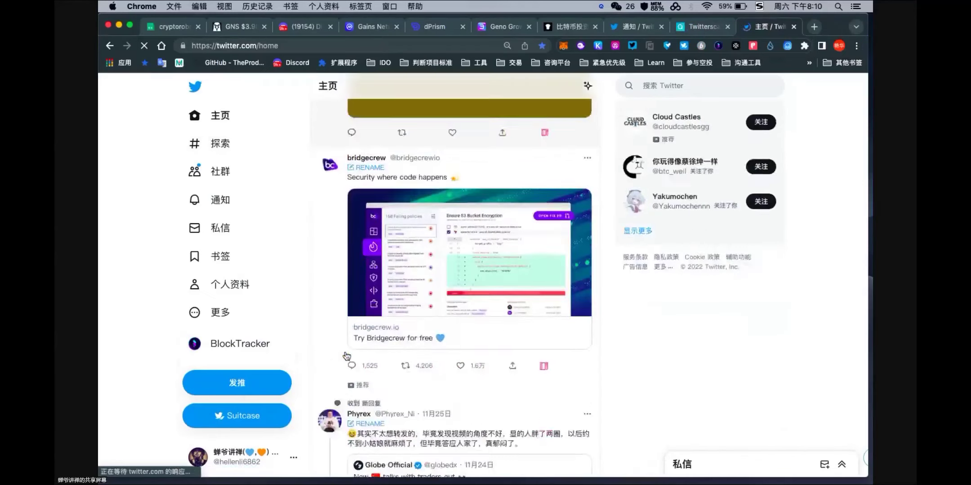
scroll(347, 356, down, 10)
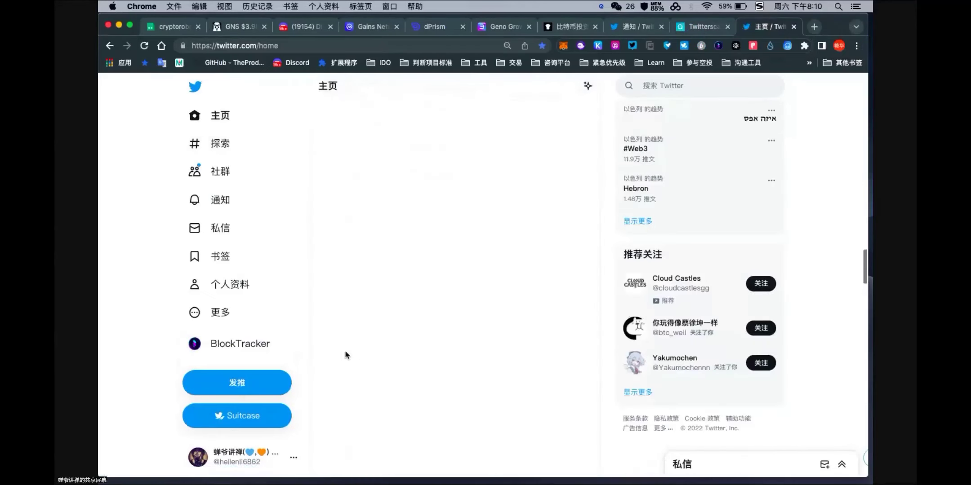
scroll(346, 355, down, 7)
scroll(346, 355, down, 15)
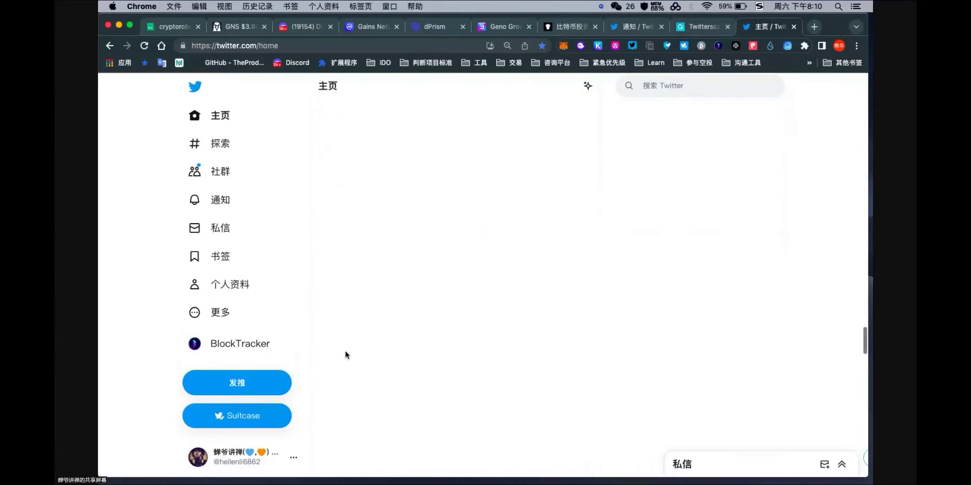
scroll(344, 402, down, 2)
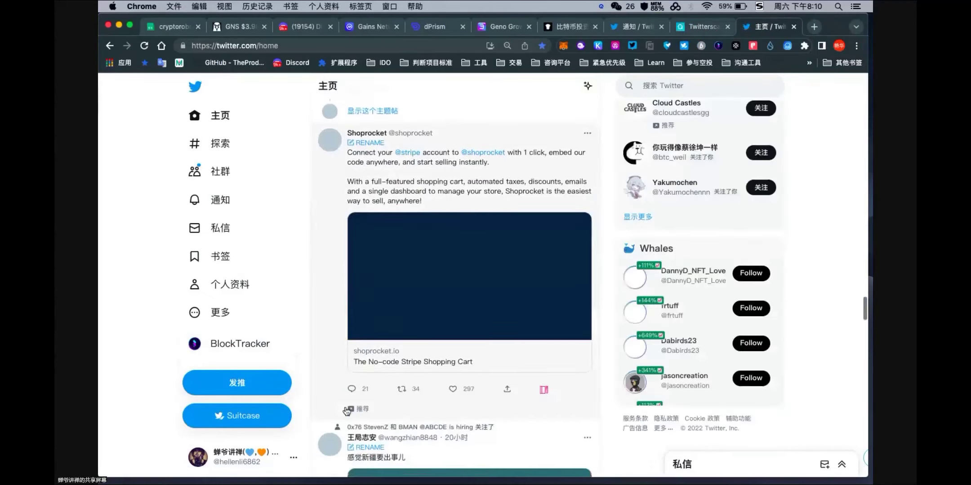
right_click(149, 237)
click(173, 343)
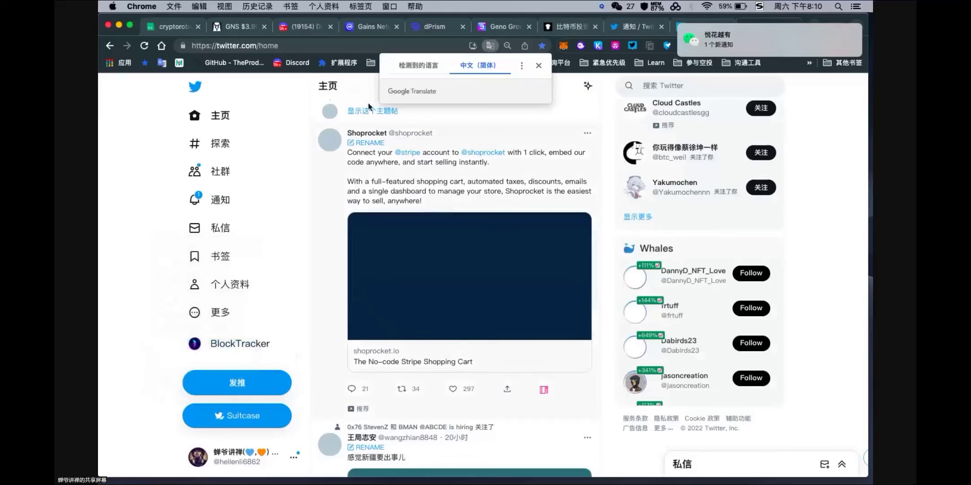
Switch the page between its original language and Simplified Chinese to compare both versions, finishing on Simplified Chinese
click(414, 64)
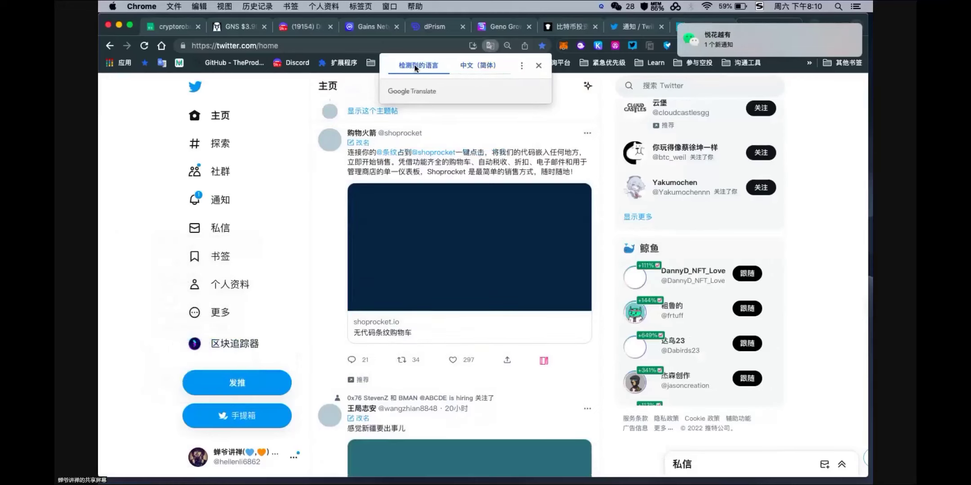
click(468, 64)
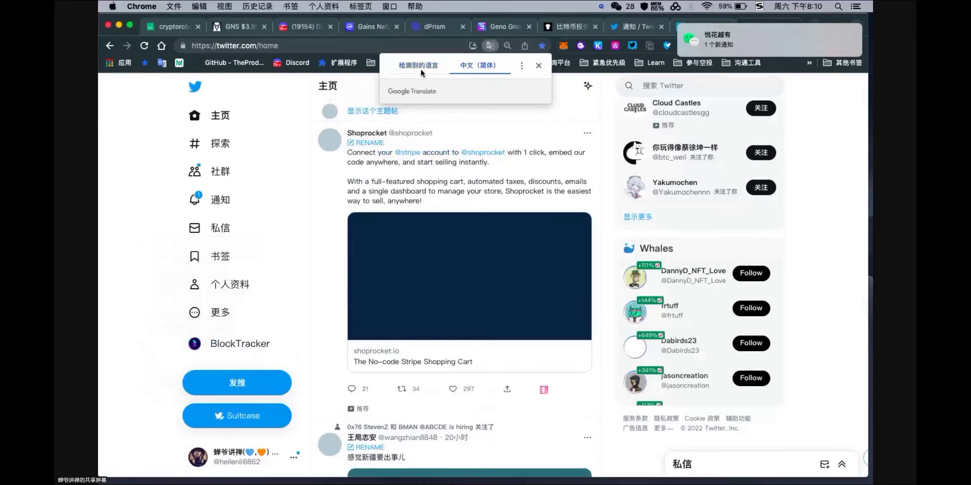
click(418, 71)
click(474, 66)
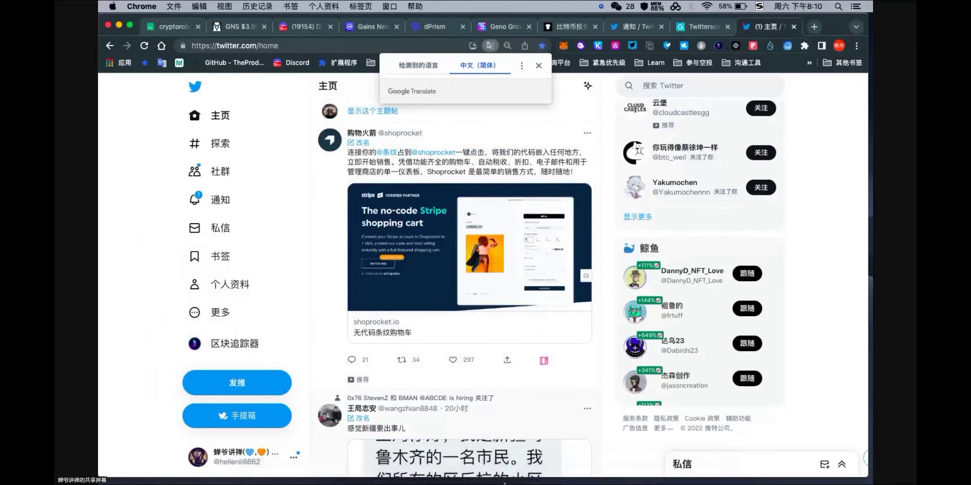
Switch to PowerPoint to review the slide on using Twitter and return to Chrome
mouse_move(476, 481)
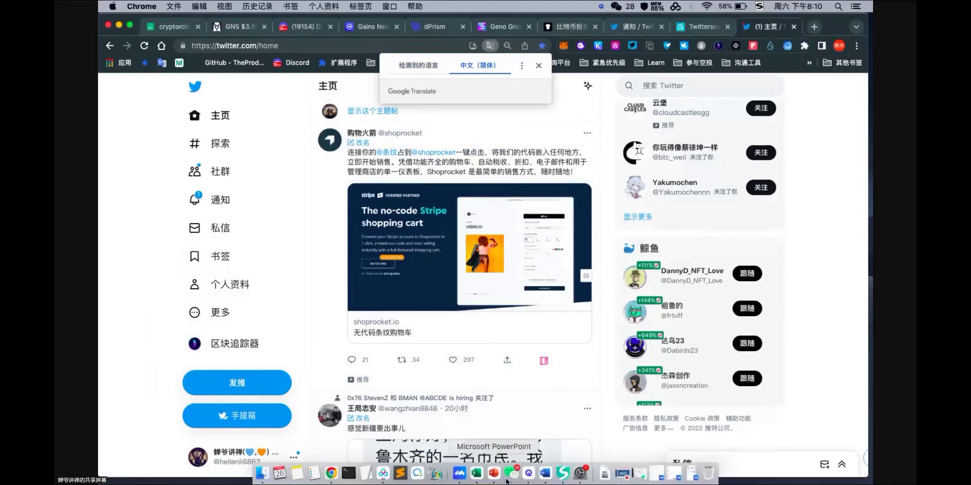
click(494, 474)
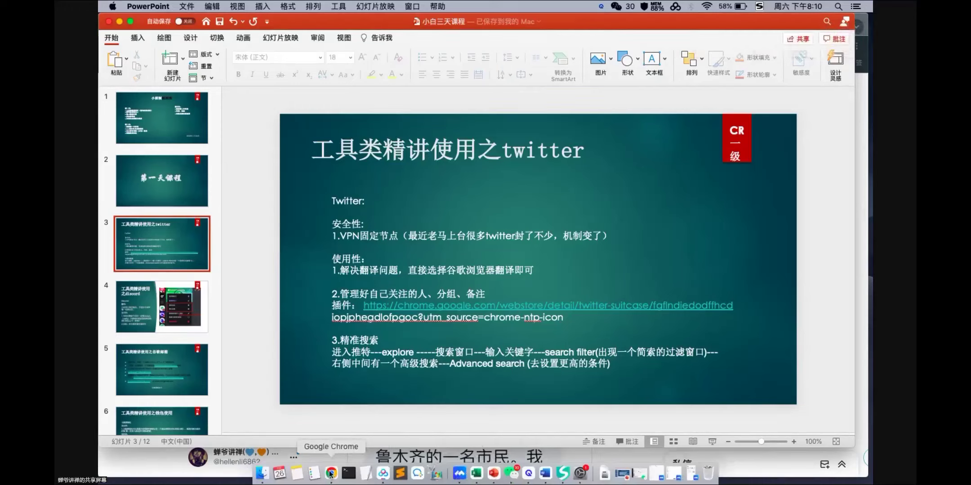
click(332, 473)
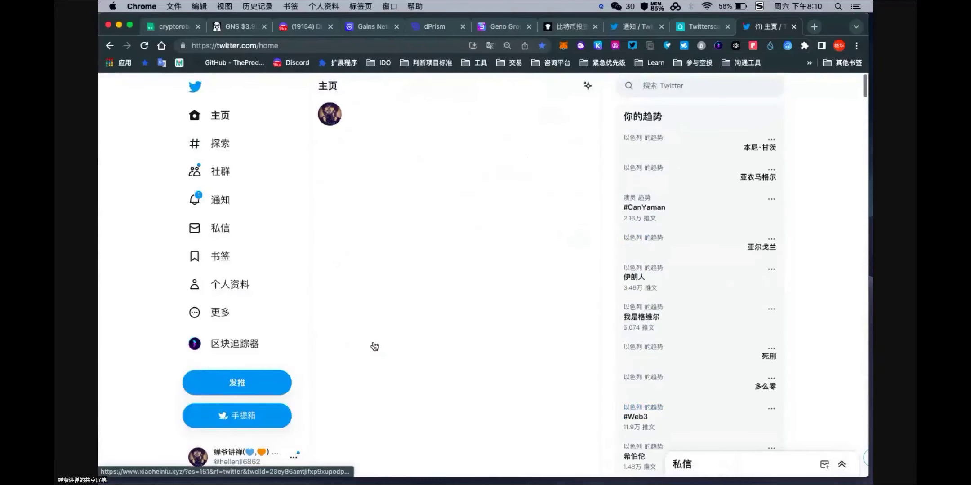
Look through the home feed posts, examining the remark names and tags attached to their authors
scroll(373, 345, down, 10)
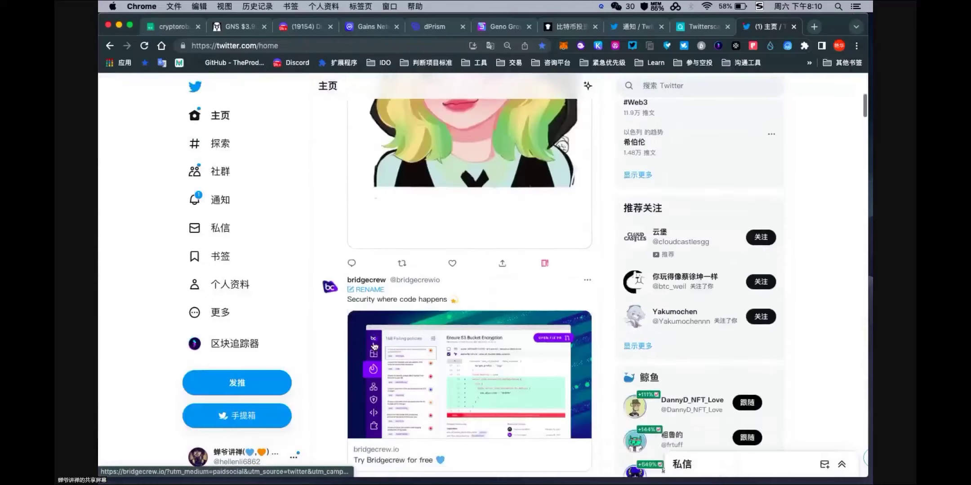
scroll(374, 345, down, 7)
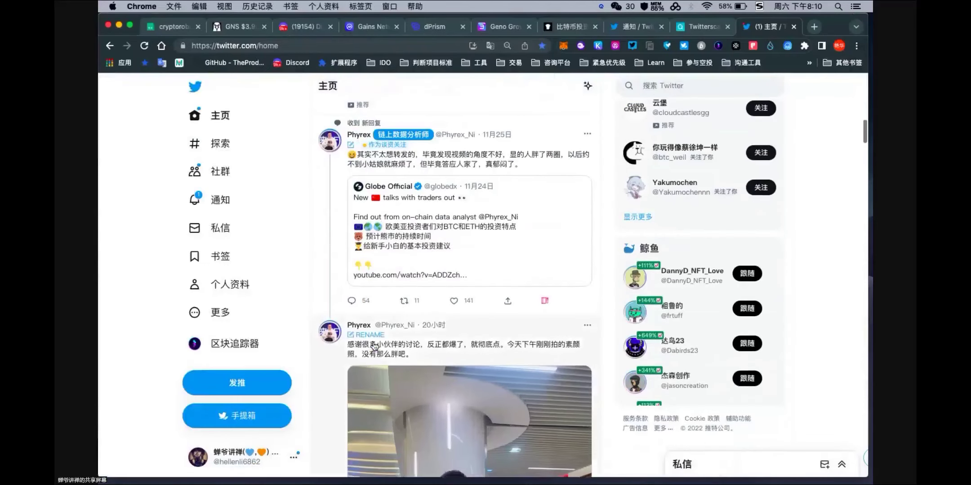
scroll(373, 345, down, 5)
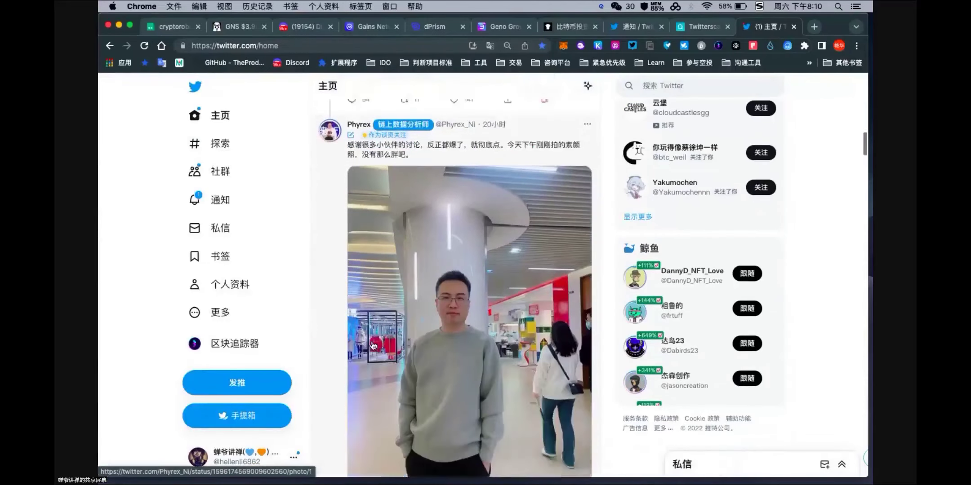
scroll(373, 345, up, 3)
scroll(373, 345, down, 8)
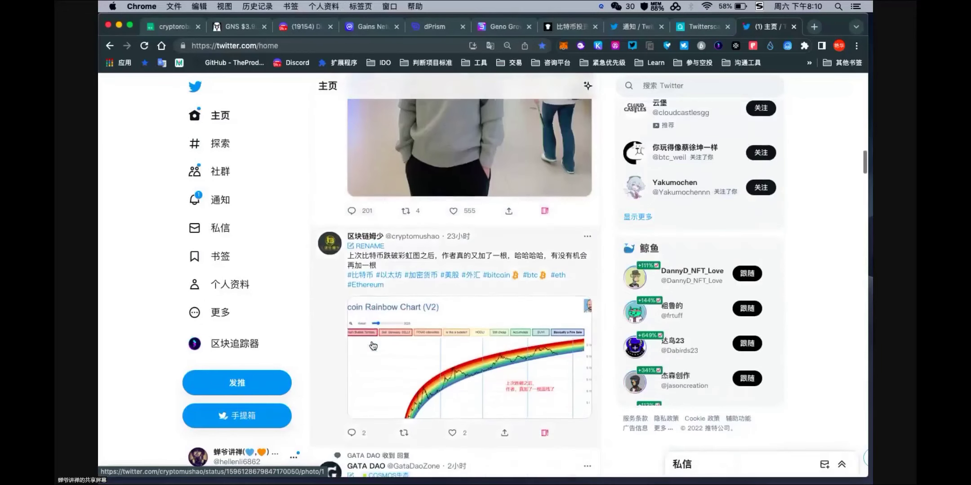
scroll(373, 345, down, 1)
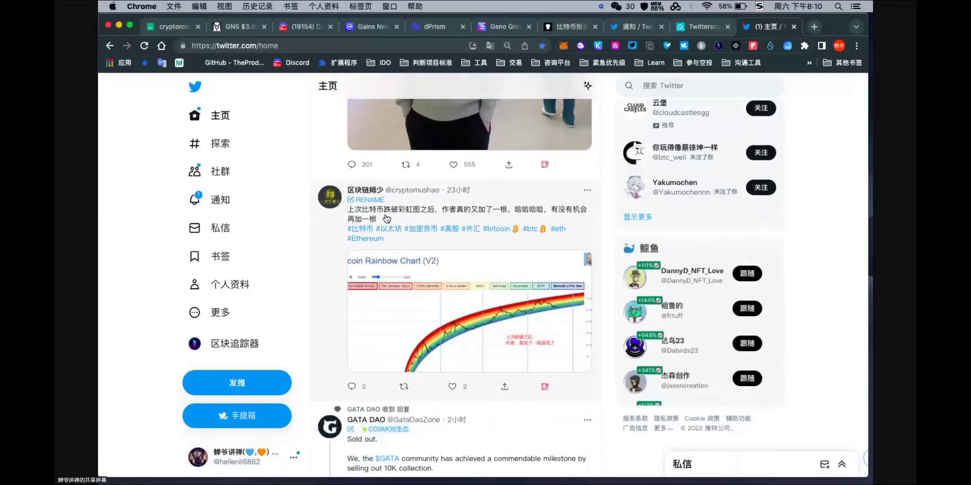
scroll(388, 275, down, 1)
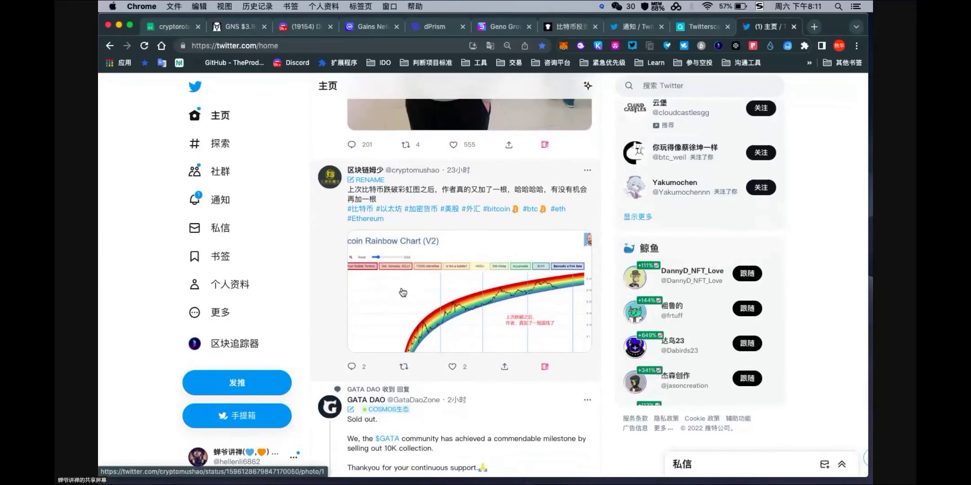
scroll(402, 292, down, 1)
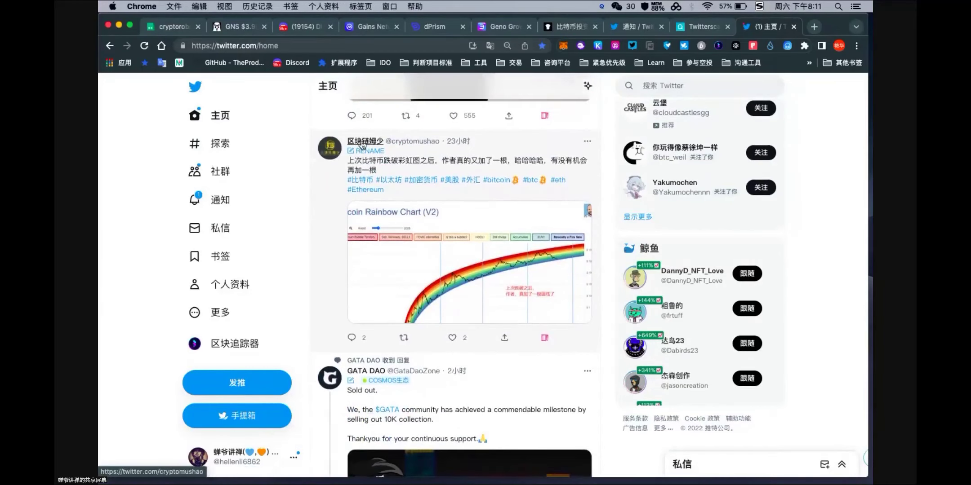
Review the profile and pinned post of the Bitcoin rainbow chart post's author, and return to the home feed
mouse_move(366, 143)
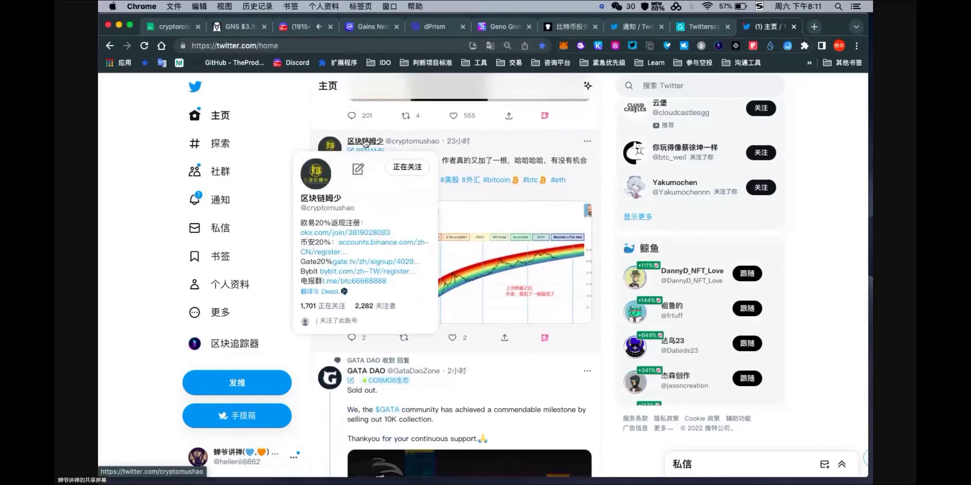
click(367, 143)
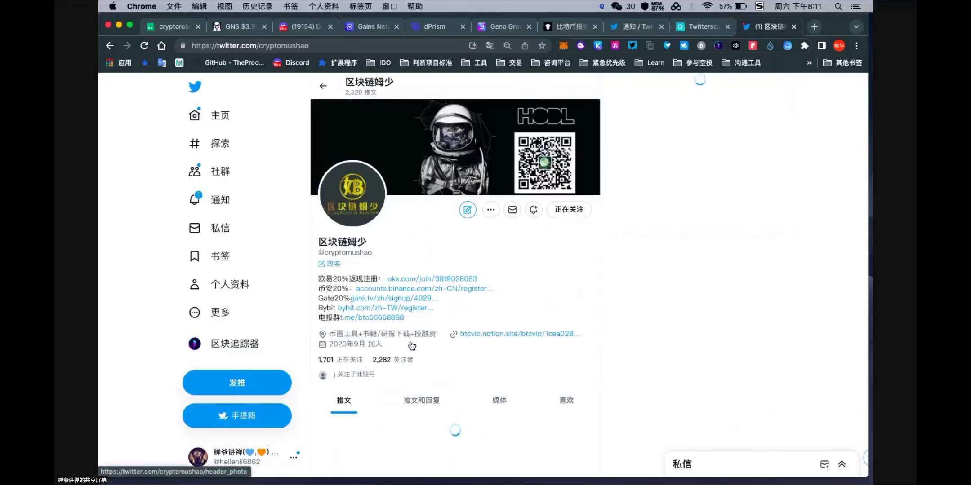
scroll(414, 405, down, 3)
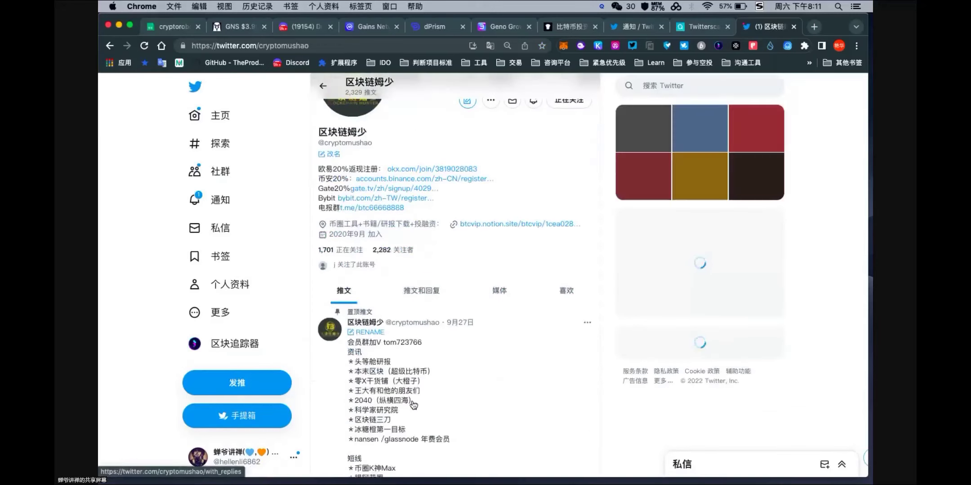
scroll(413, 405, down, 6)
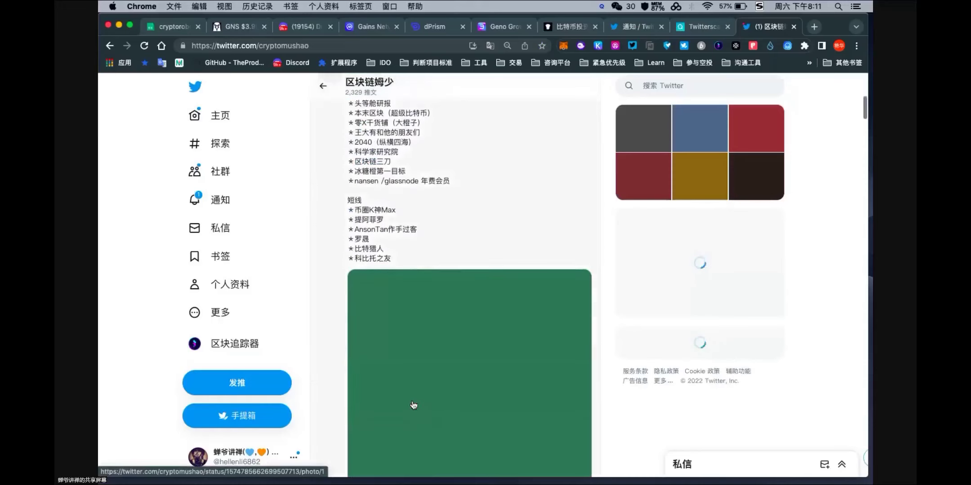
scroll(414, 405, down, 5)
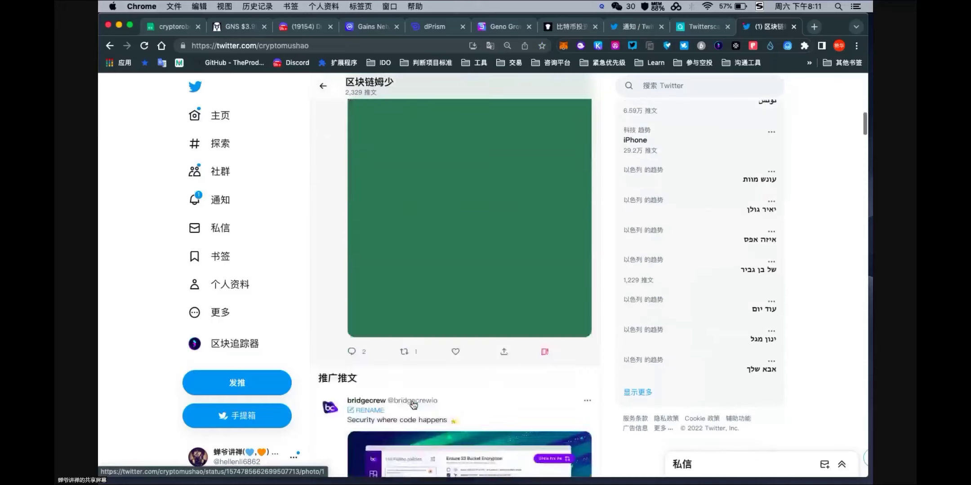
scroll(413, 405, down, 8)
scroll(413, 406, up, 15)
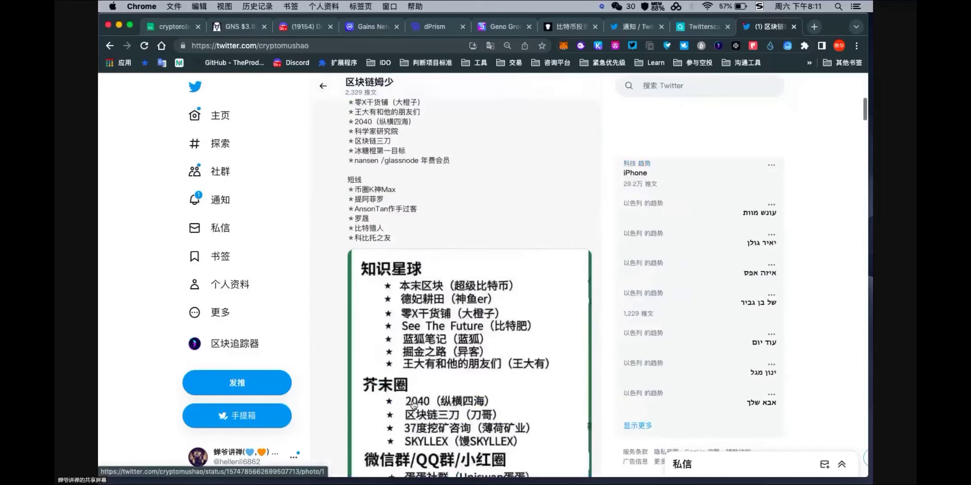
scroll(414, 404, up, 15)
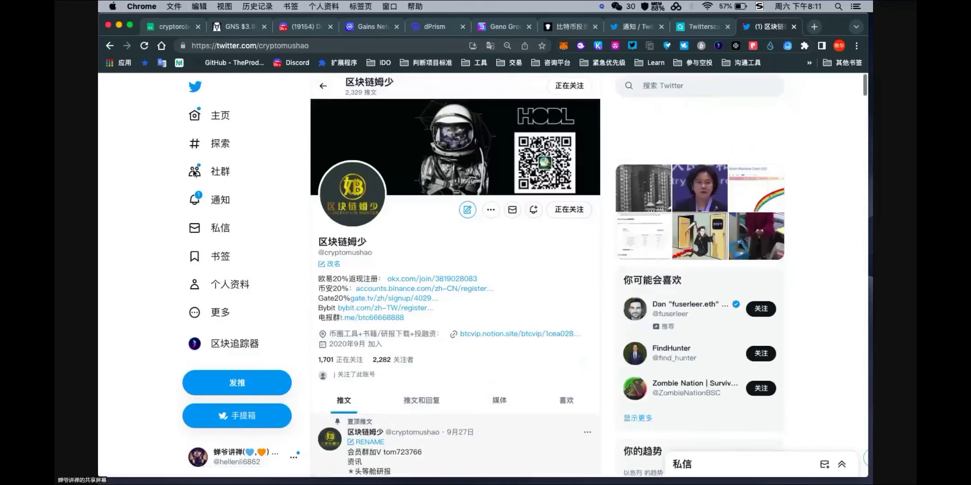
click(110, 47)
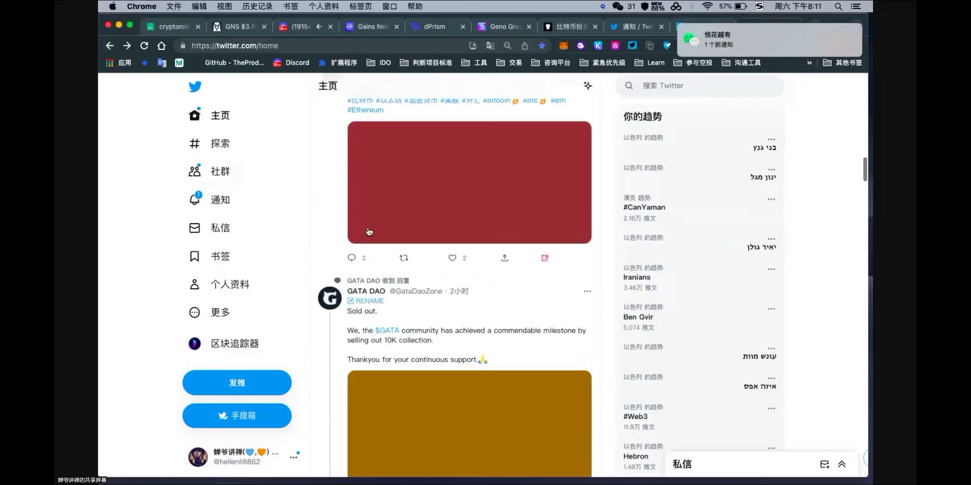
Open the rename and tag settings for the rainbow chart post's author and select the 名人推 tag
scroll(368, 231, up, 3)
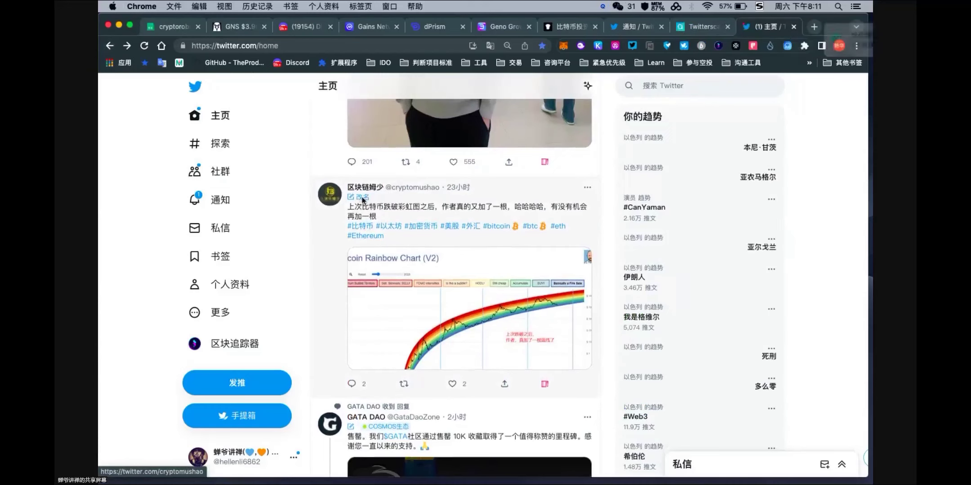
click(363, 198)
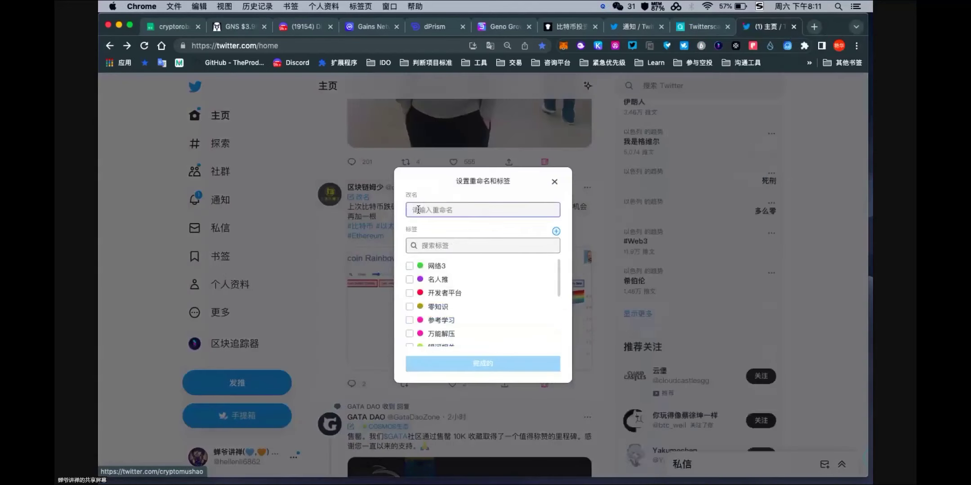
click(418, 209)
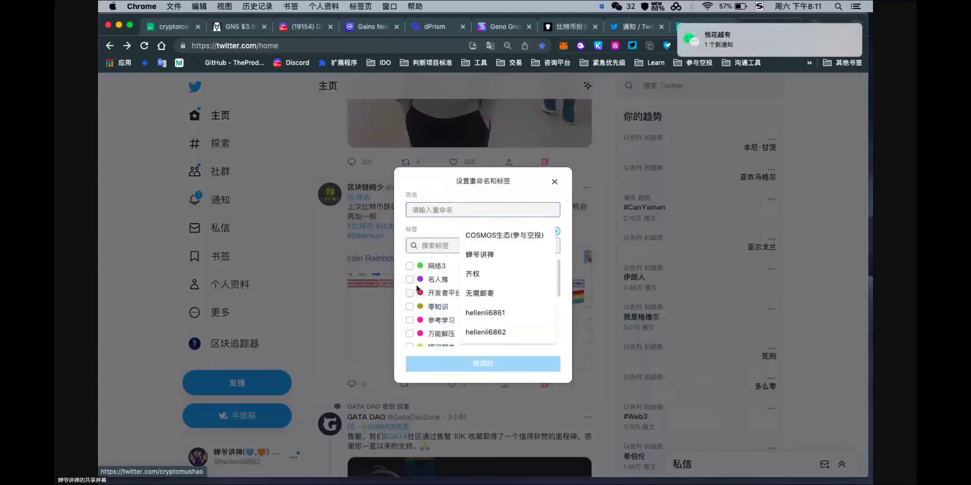
click(410, 279)
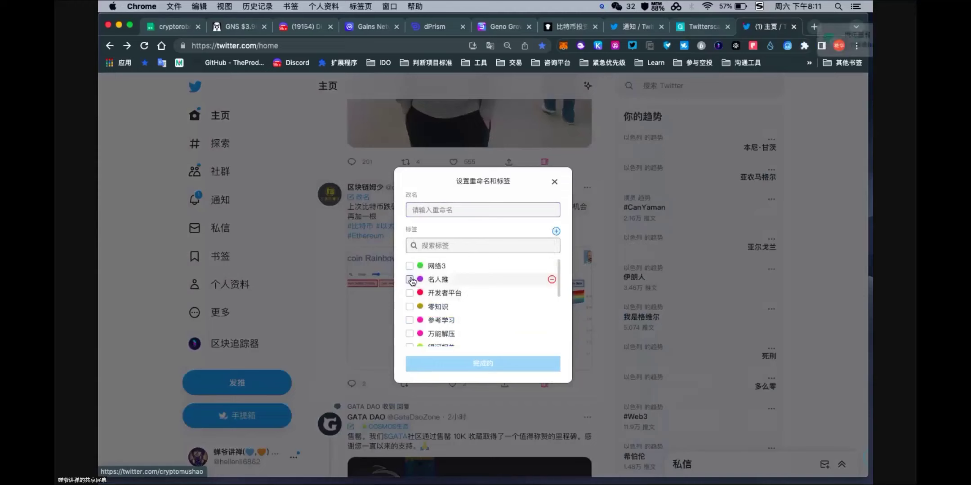
scroll(441, 322, down, 3)
scroll(441, 322, up, 3)
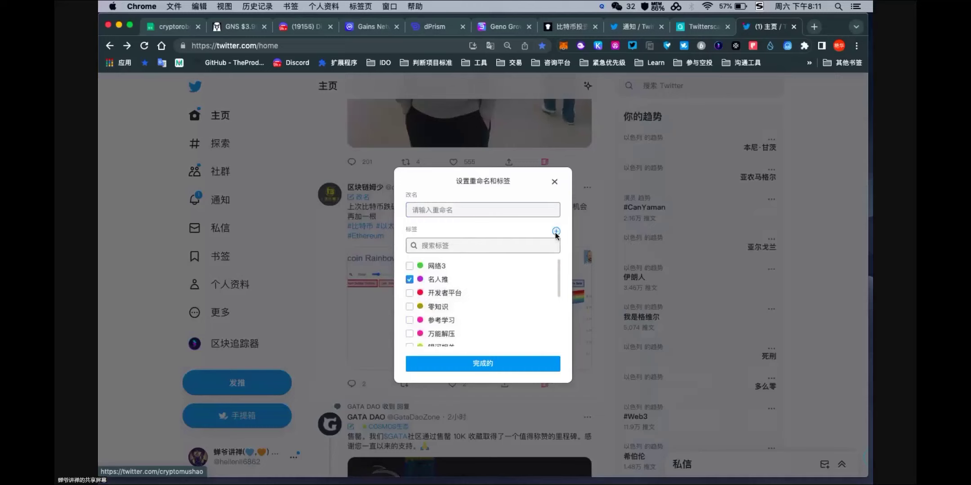
Enter 学习类较多 as the remark name for the rainbow chart post's author
click(456, 205)
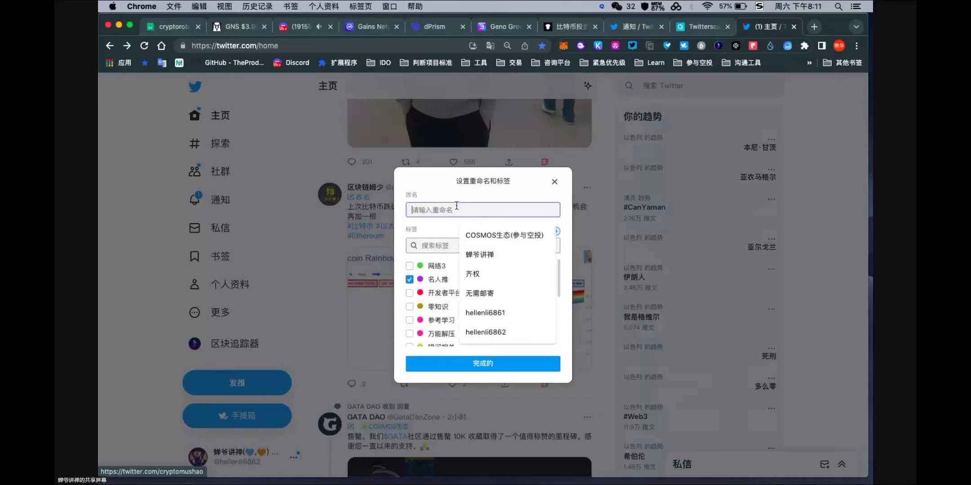
text(ip)
key(BackSpace)
key(BackSpace)
key(shift)
text(ip学习类)
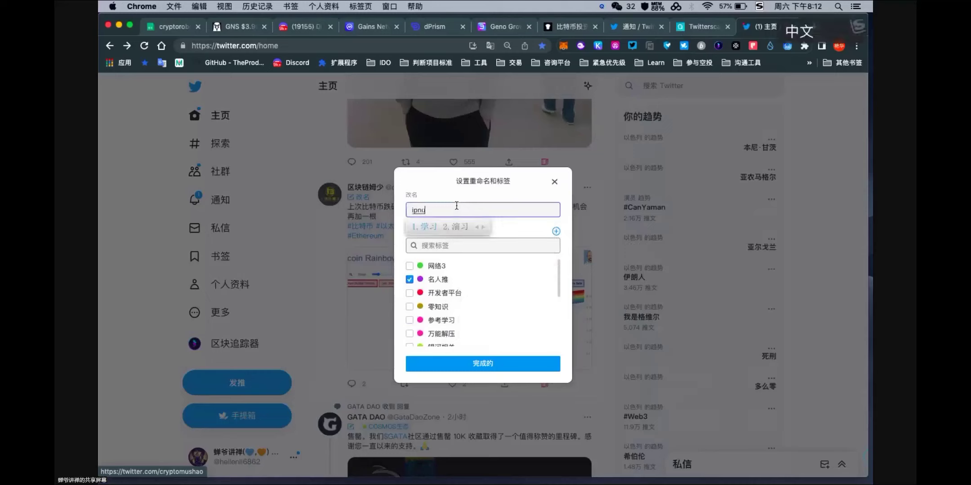
text(较多)
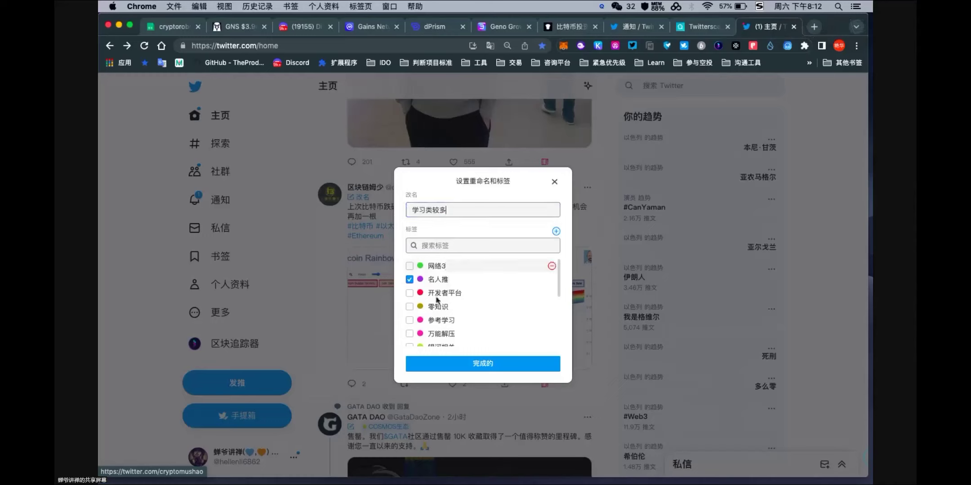
Add the 学习使用 tag for the rainbow chart post's author and save the rename and tag settings
scroll(445, 319, down, 1)
scroll(445, 320, down, 5)
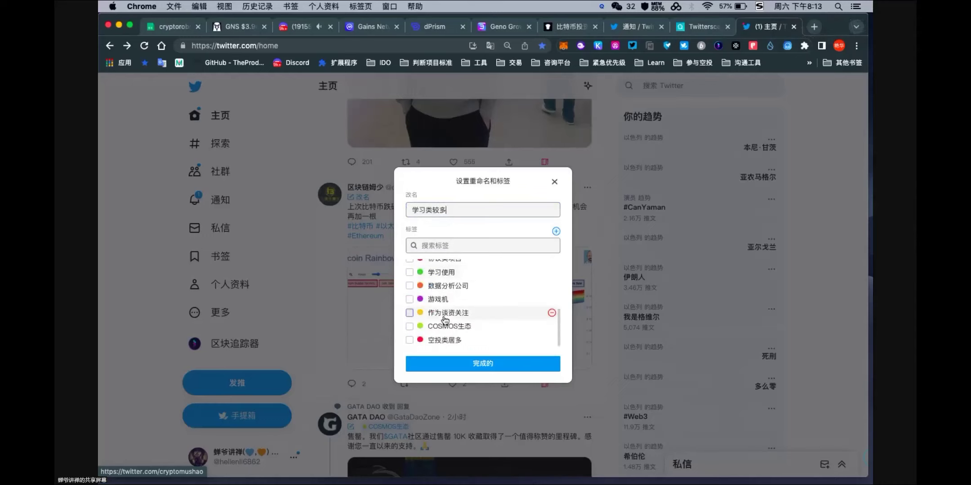
scroll(445, 320, up, 3)
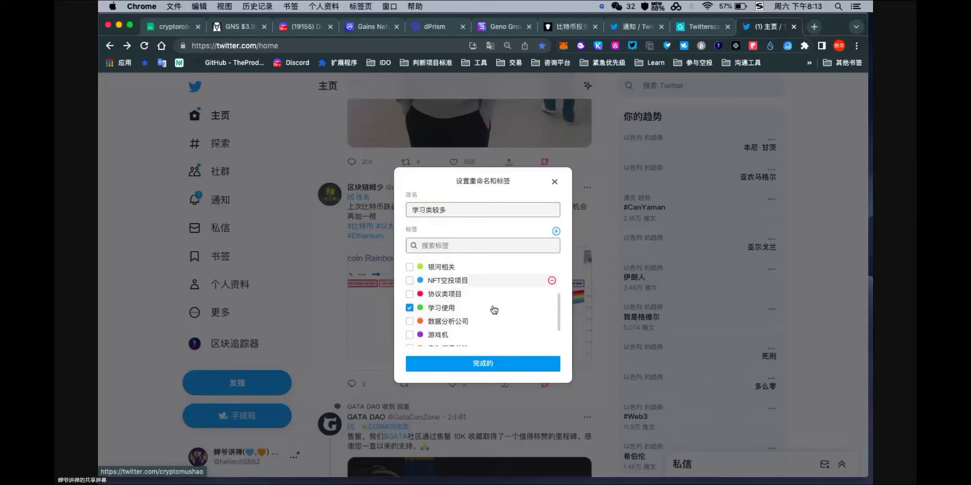
scroll(503, 291, up, 4)
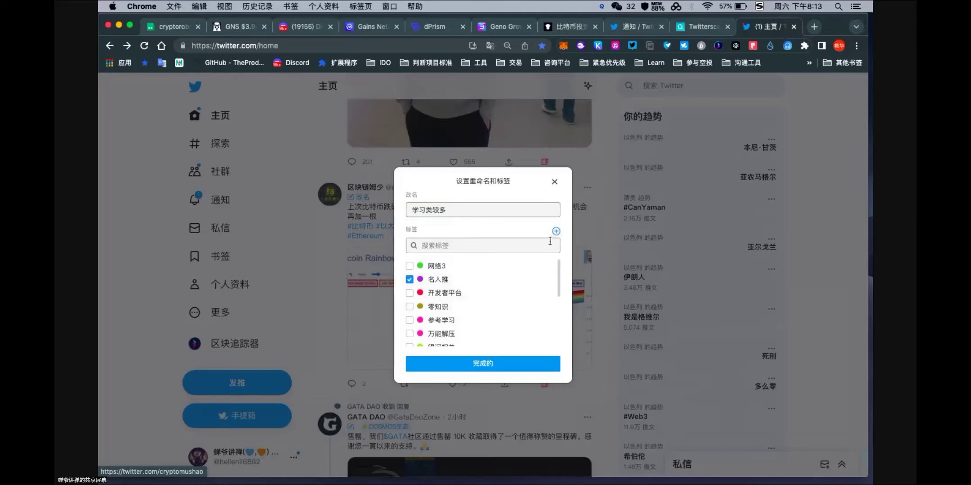
click(482, 365)
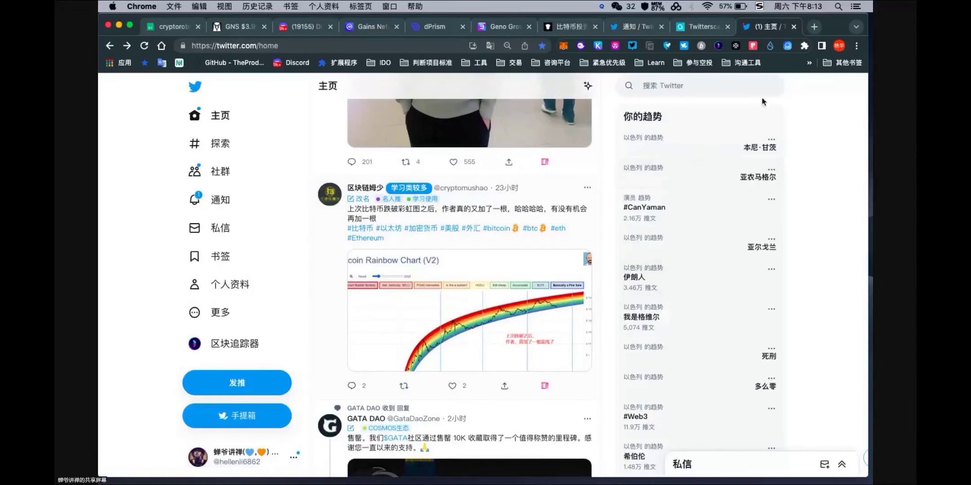
Review the renamed and tagged accounts in the Twitter Suitcase label list and open the Jackal_Protocol profile from it
click(683, 48)
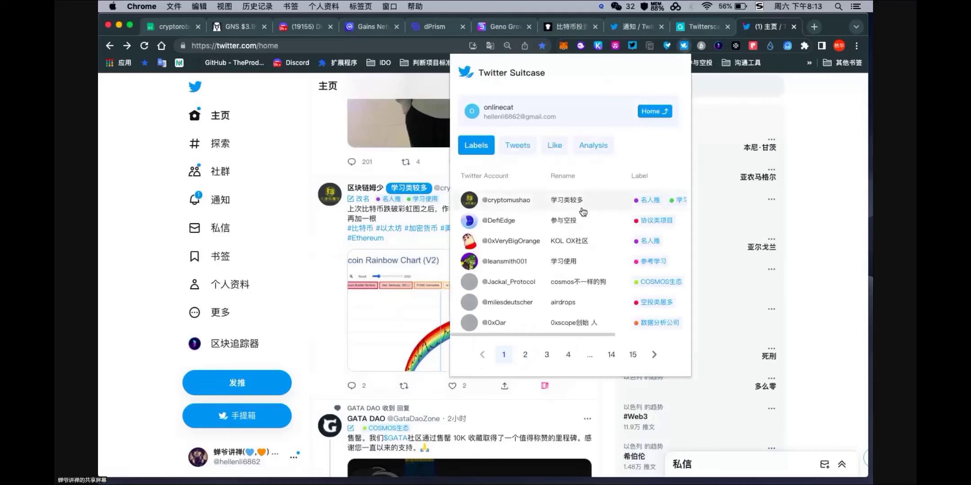
mouse_move(637, 202)
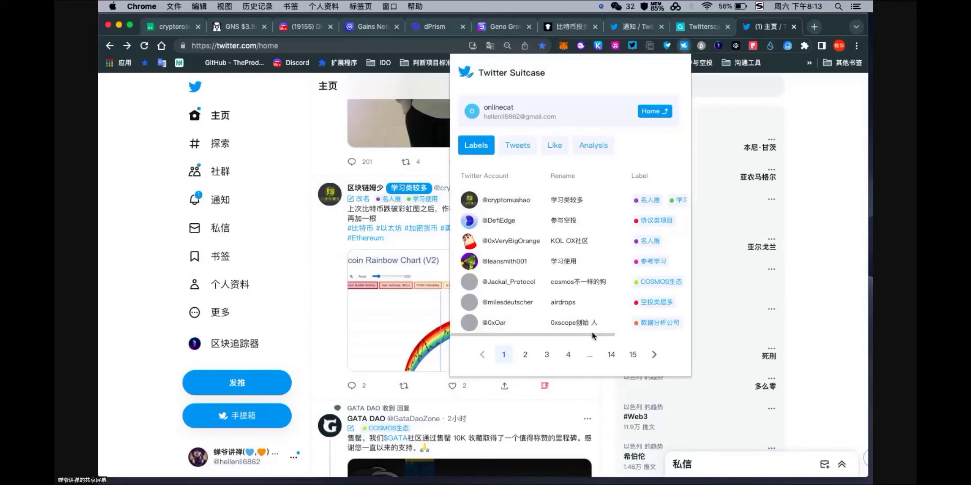
drag(597, 339, 565, 345)
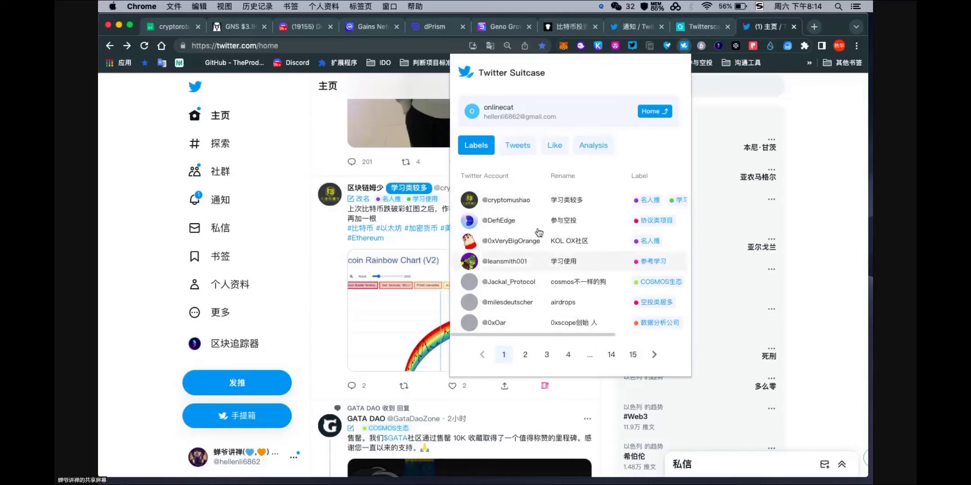
mouse_move(646, 203)
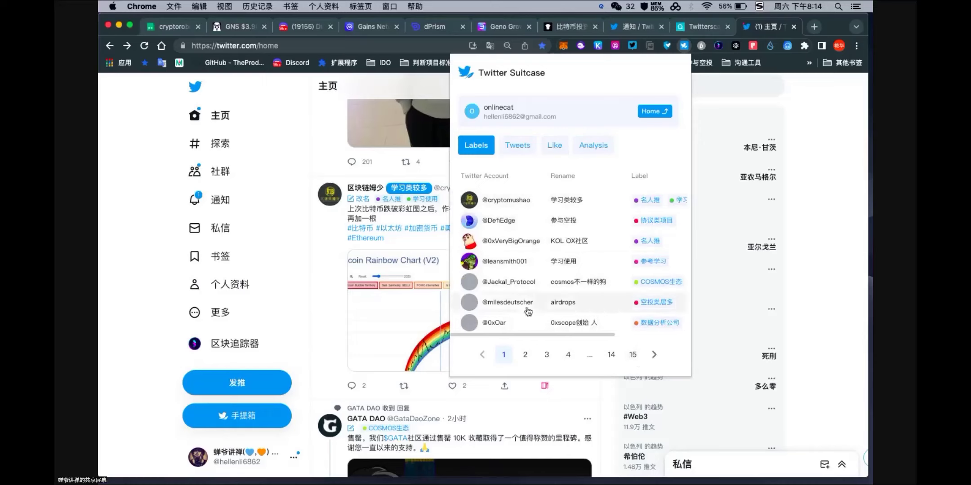
click(573, 284)
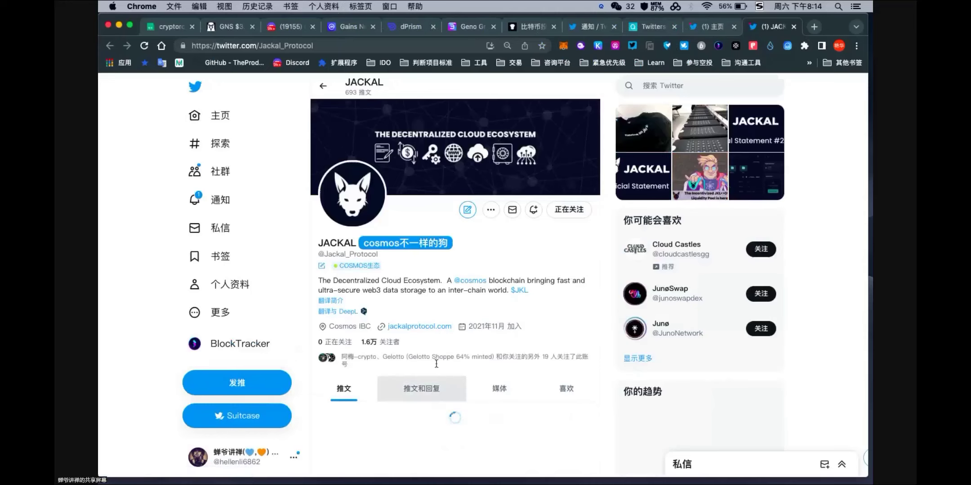
Look through the JACKAL profile, examining its description, pinned post and recent building updates
scroll(435, 371, down, 10)
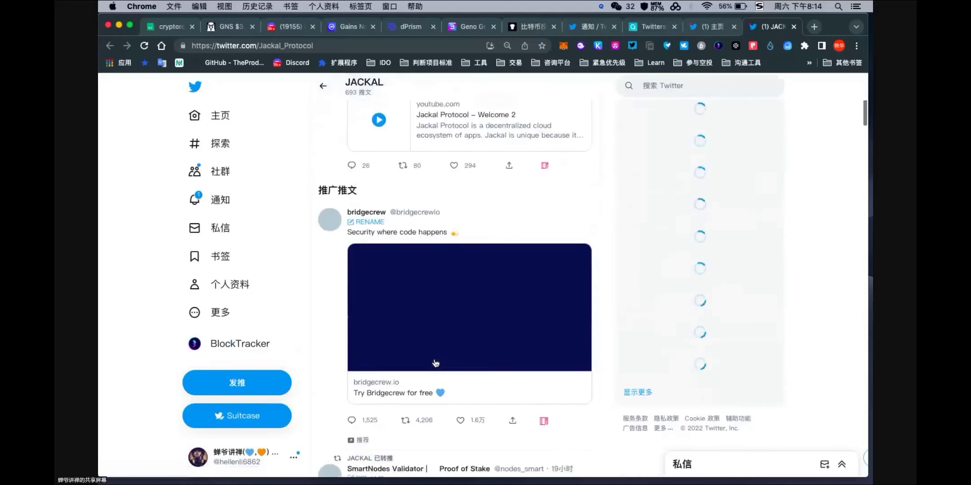
scroll(435, 363, down, 8)
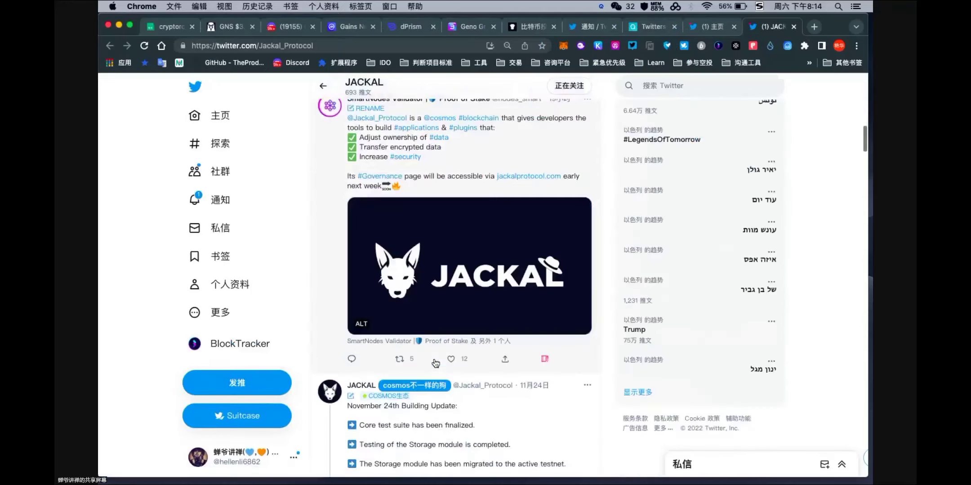
scroll(435, 363, down, 5)
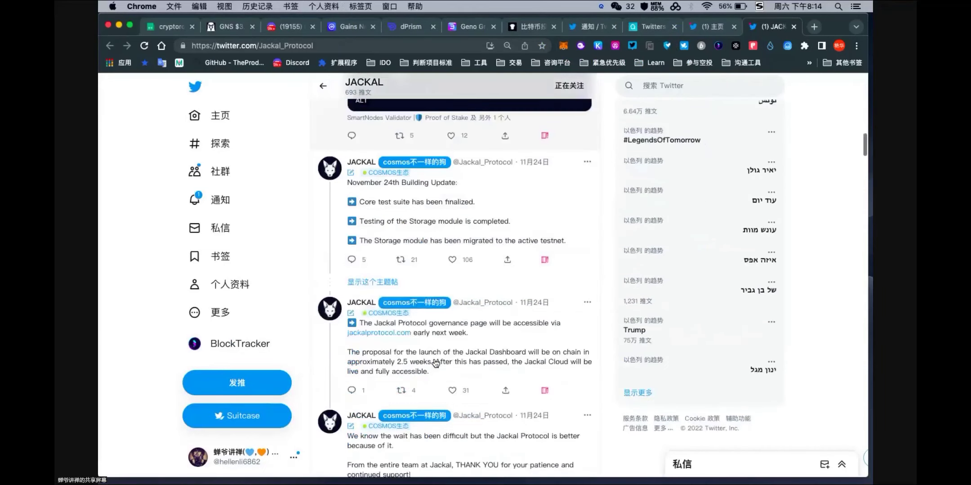
scroll(435, 364, up, 7)
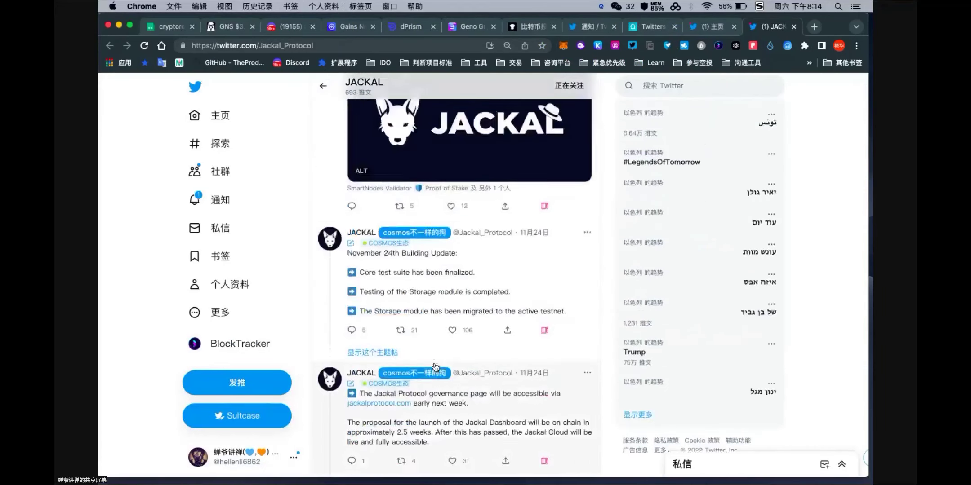
scroll(435, 367, up, 6)
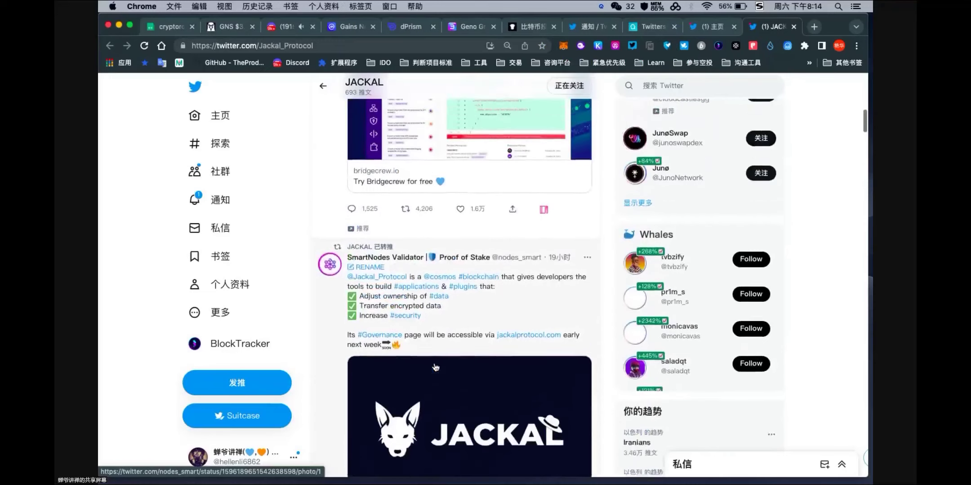
scroll(435, 367, up, 6)
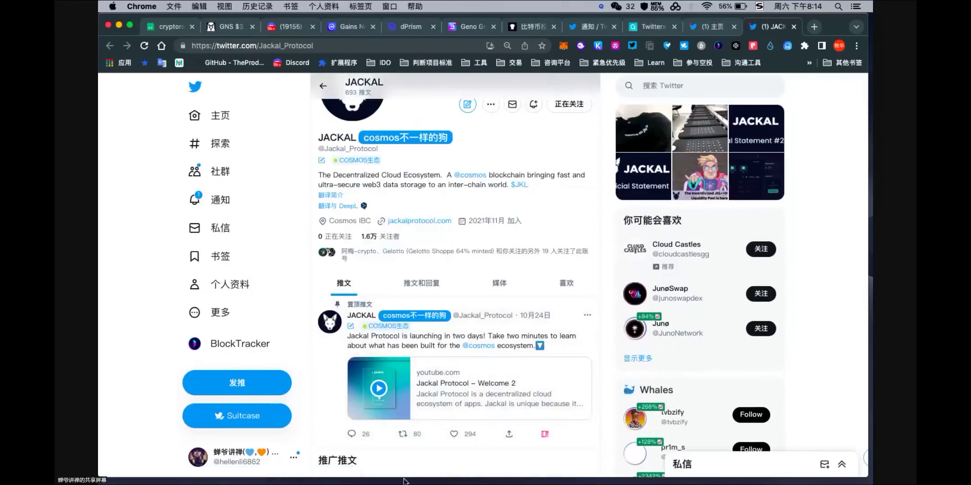
scroll(403, 481, down, 5)
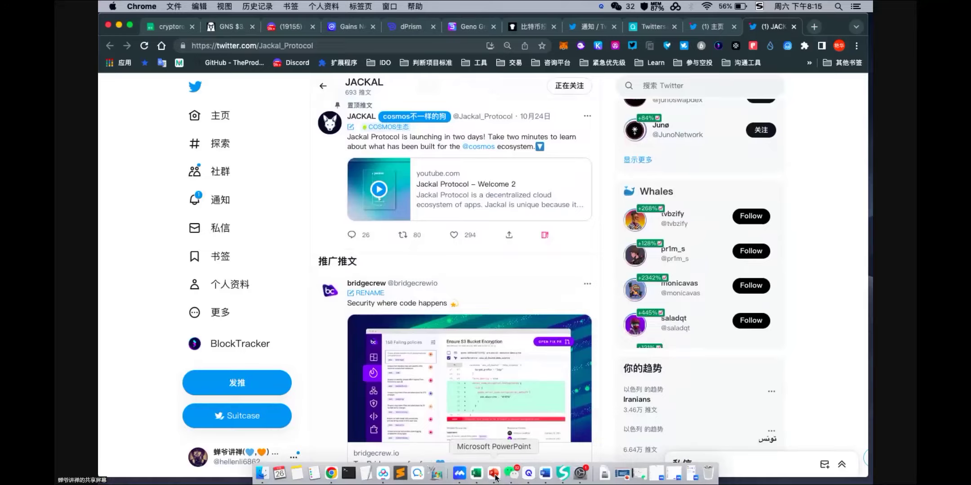
Switch to PowerPoint and highlight the Twitter Suitcase web store link on the Twitter tools slide
click(495, 474)
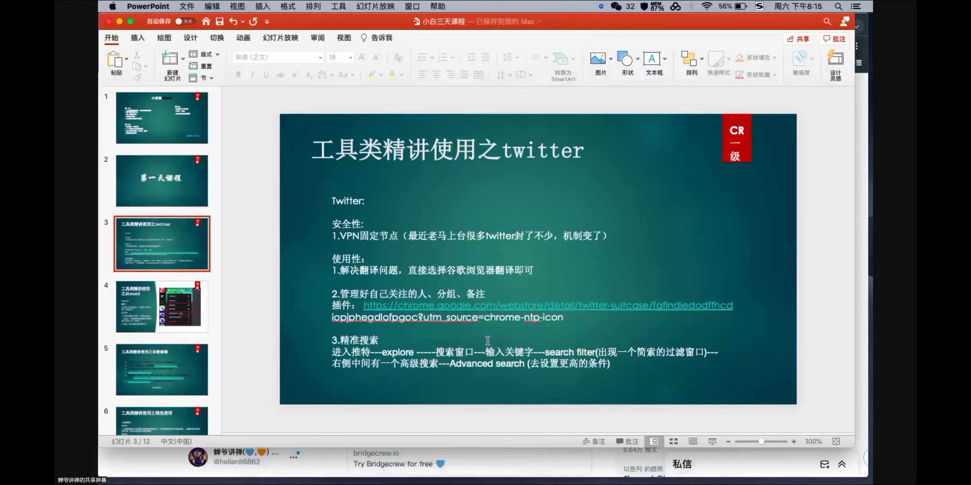
drag(575, 321, 369, 306)
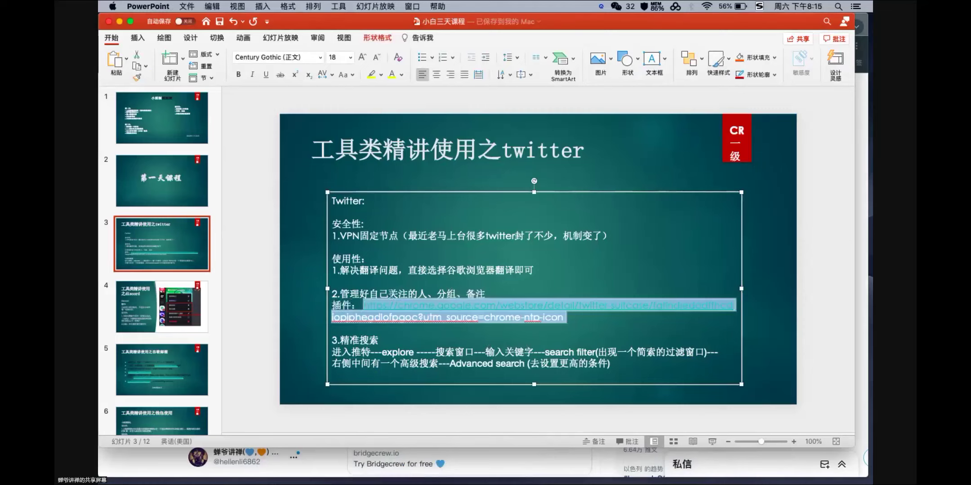
mouse_move(501, 481)
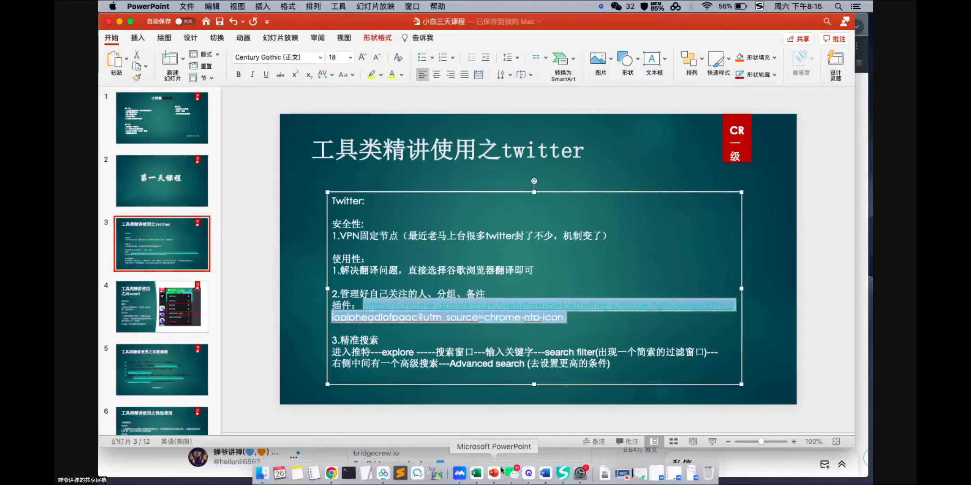
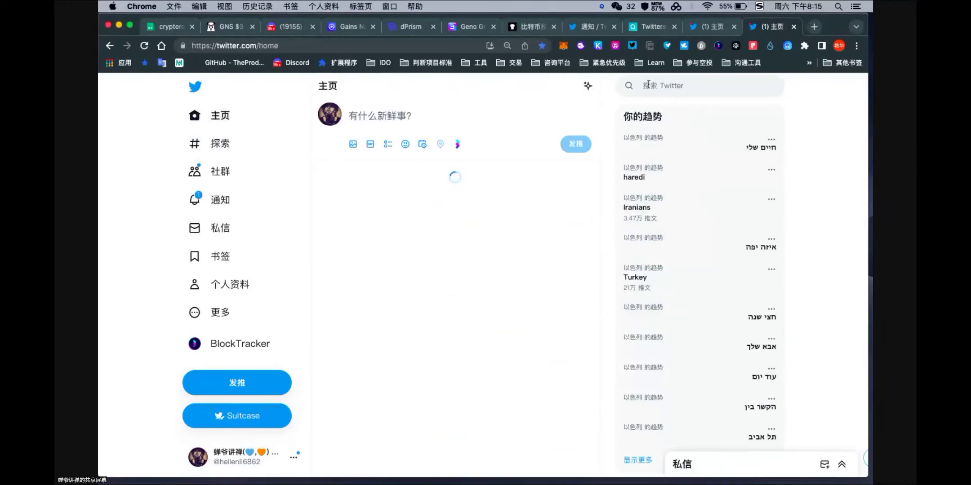
Search Twitter for airdrops, choosing the suggested #Airdrops hashtag
click(648, 84)
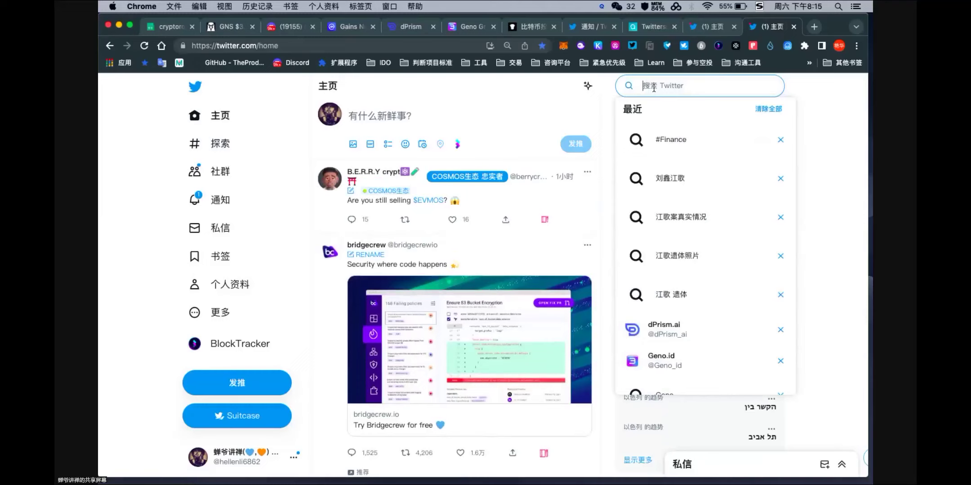
text(aird)
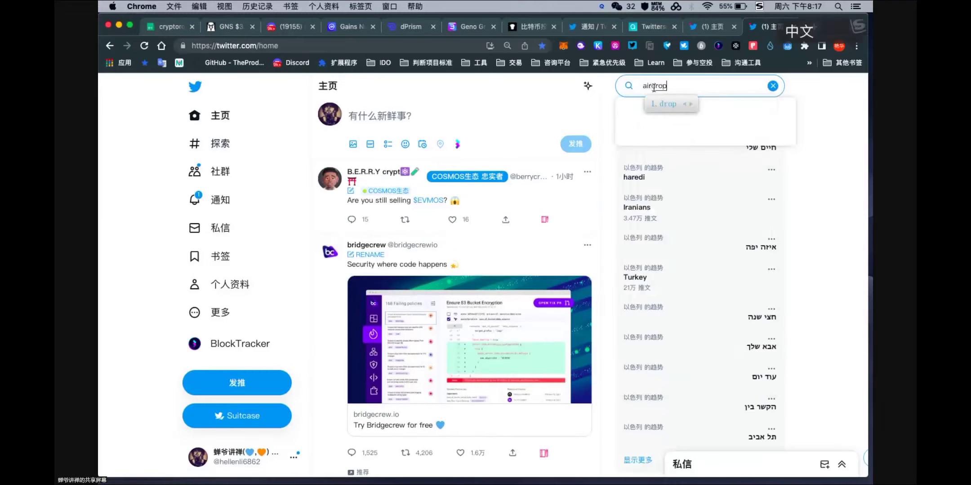
key(shift)
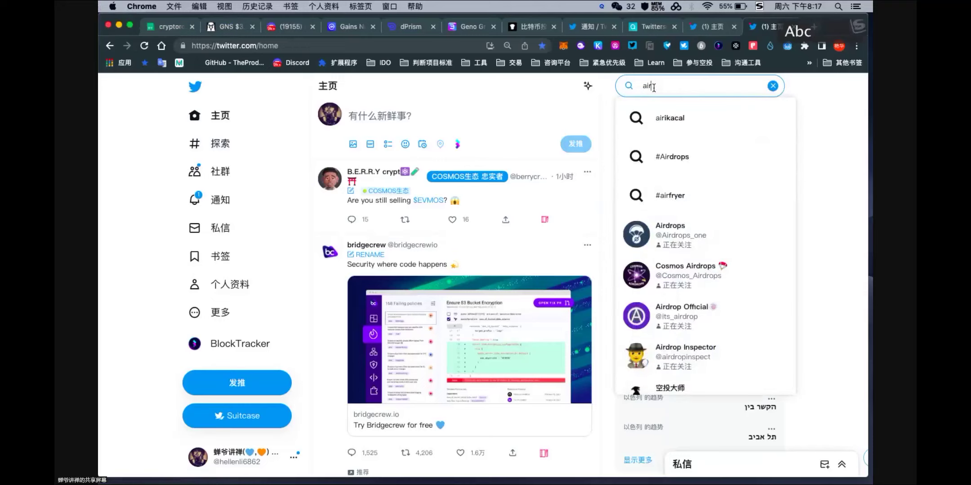
text(n)
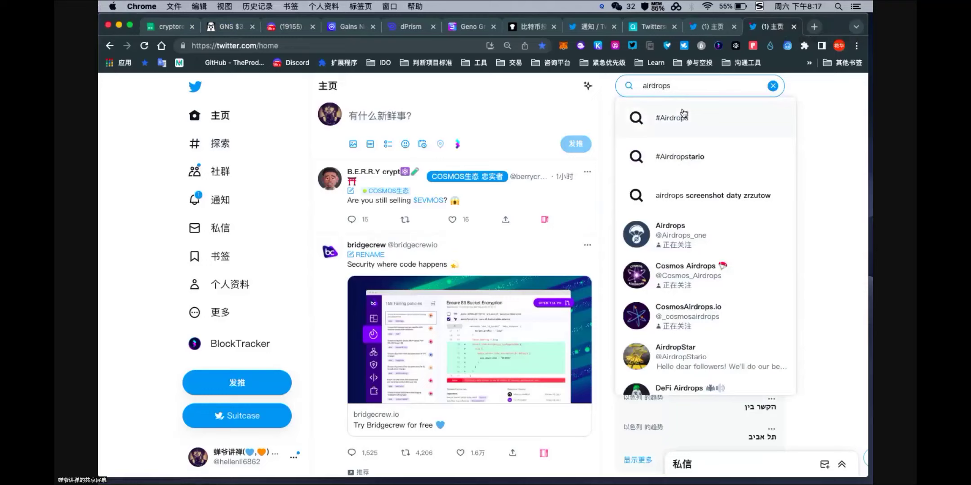
click(679, 124)
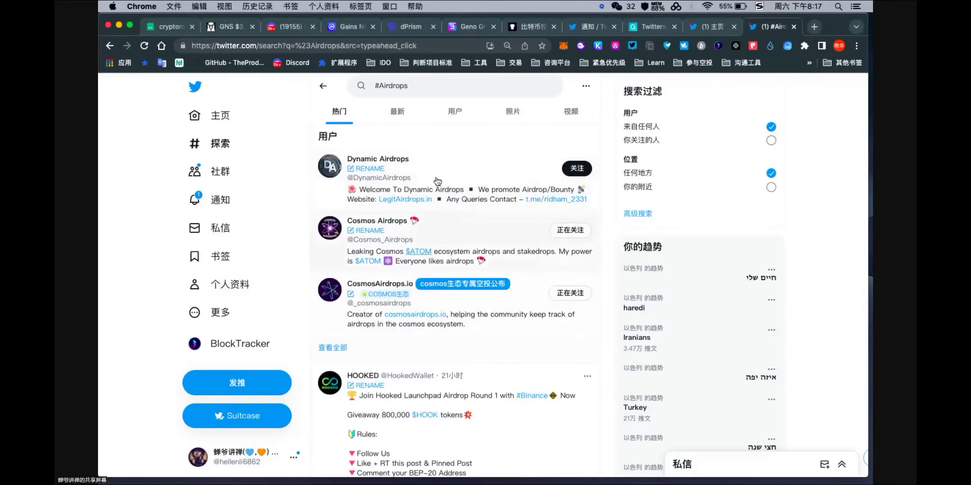
Look through the top #Airdrops results, examining the suggested accounts and the airdrop posts with their participation rules
scroll(435, 298, down, 5)
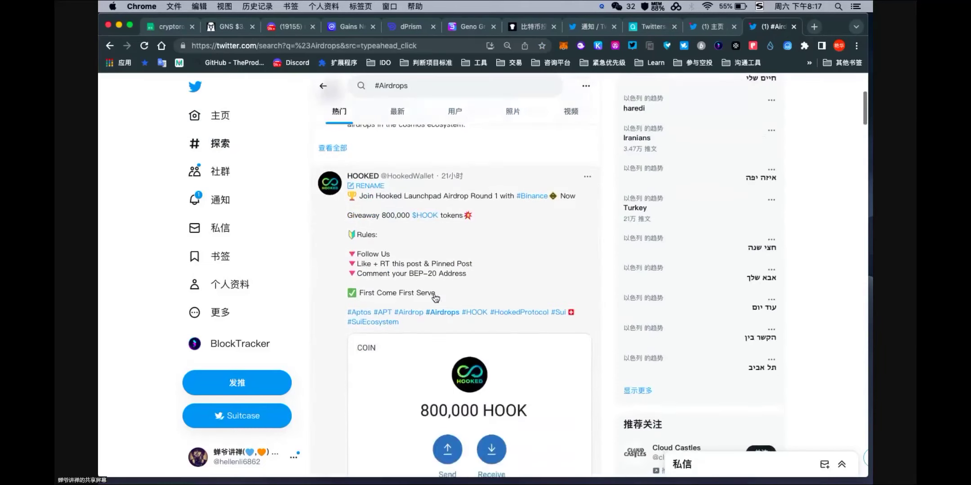
scroll(425, 283, down, 1)
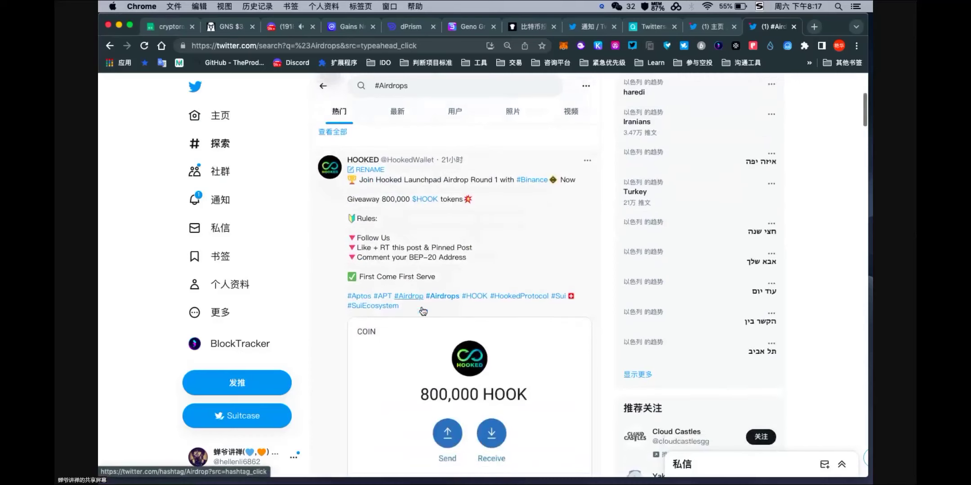
scroll(423, 311, up, 2)
scroll(423, 311, up, 4)
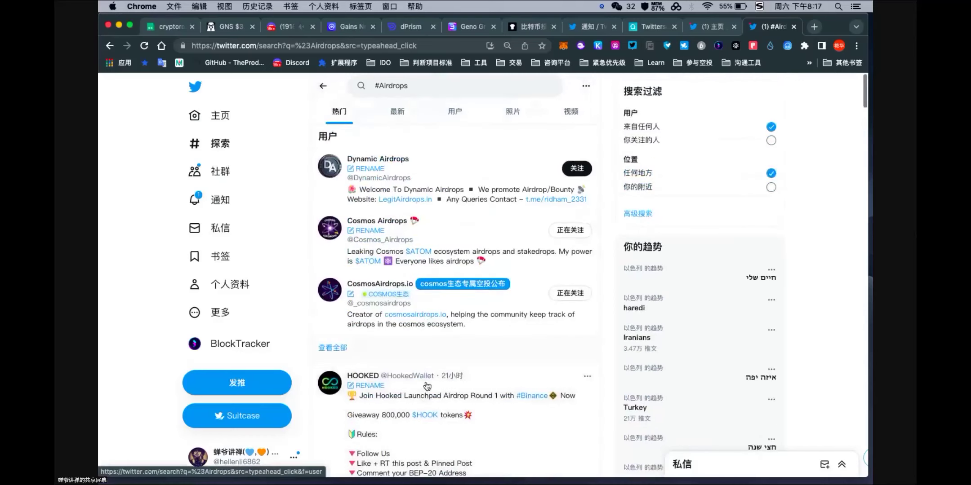
scroll(427, 386, down, 6)
scroll(427, 386, down, 10)
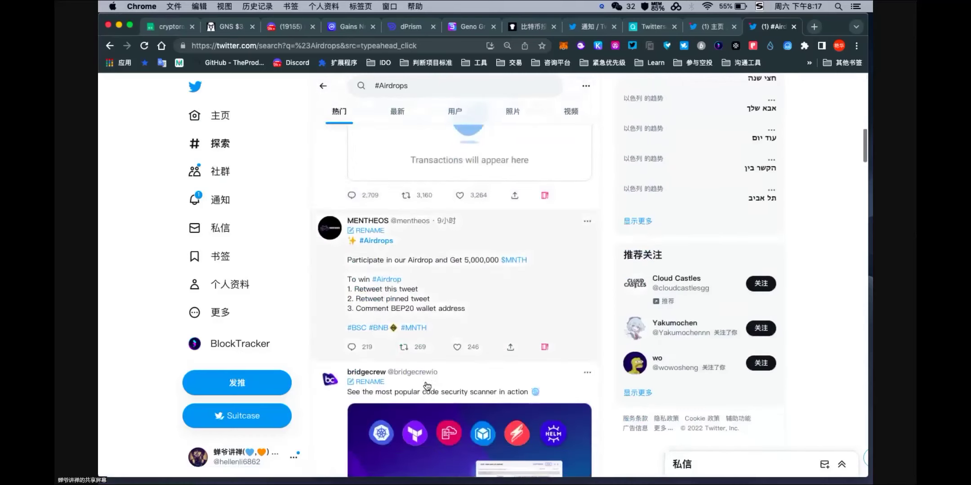
scroll(427, 386, down, 10)
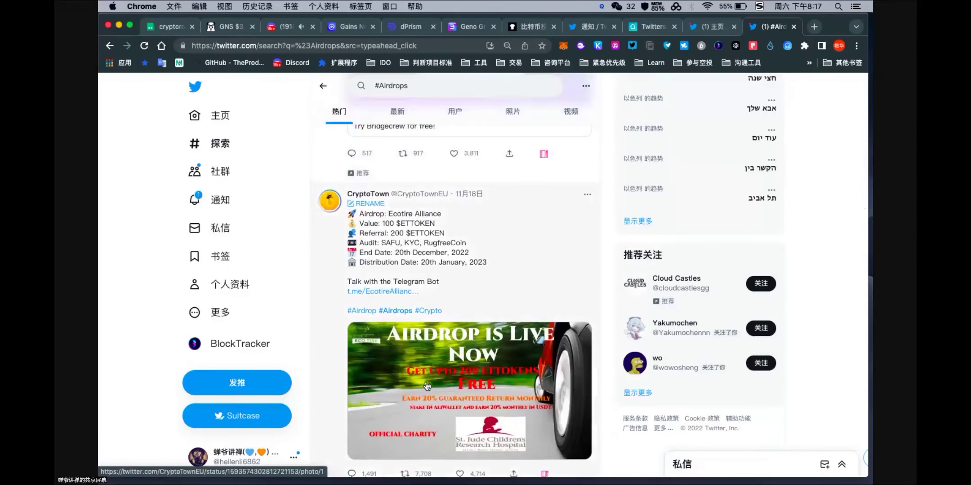
scroll(427, 386, down, 10)
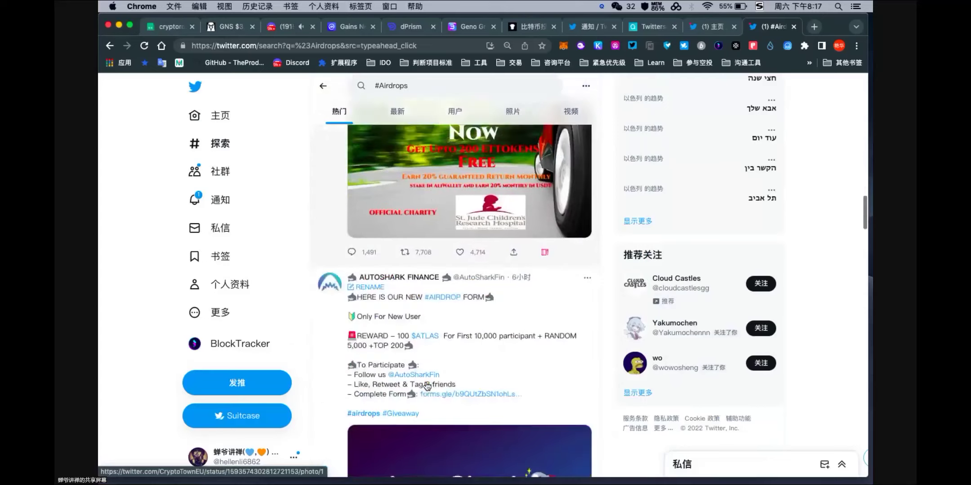
scroll(427, 386, down, 5)
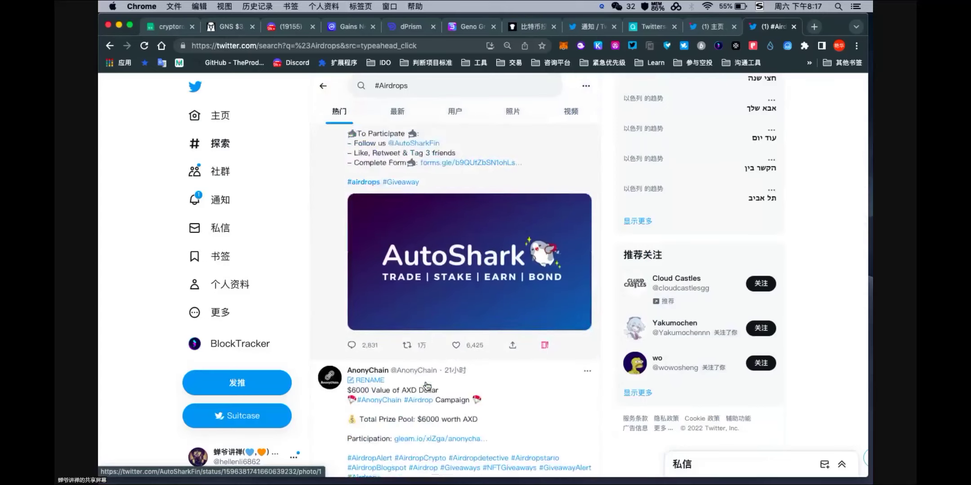
scroll(427, 386, down, 12)
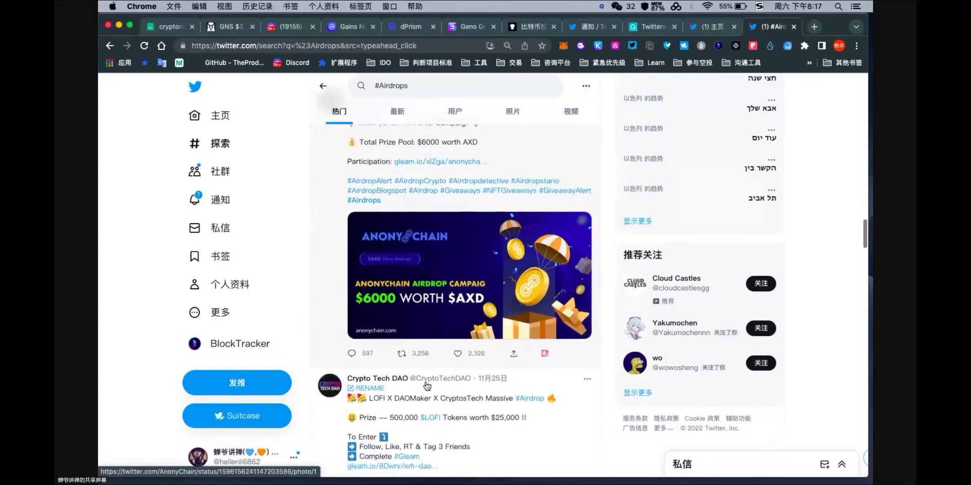
scroll(427, 386, down, 7)
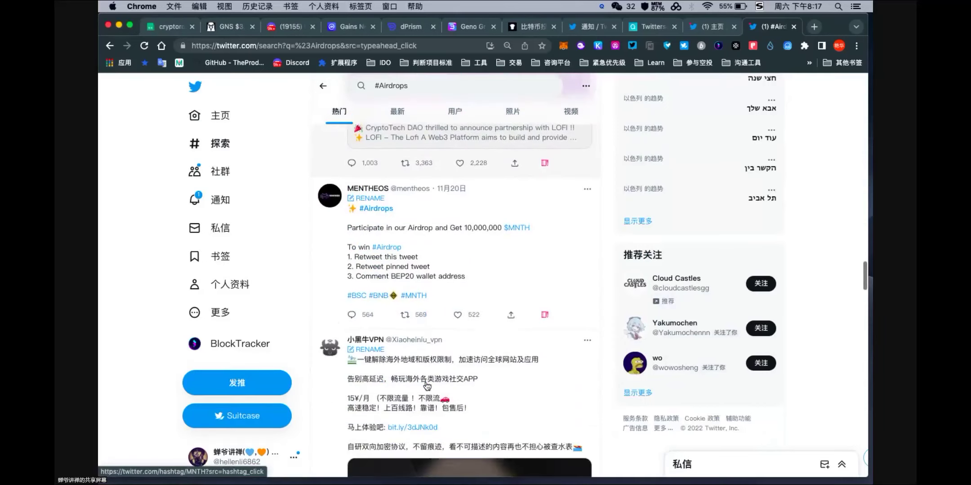
scroll(427, 386, up, 14)
scroll(427, 386, up, 10)
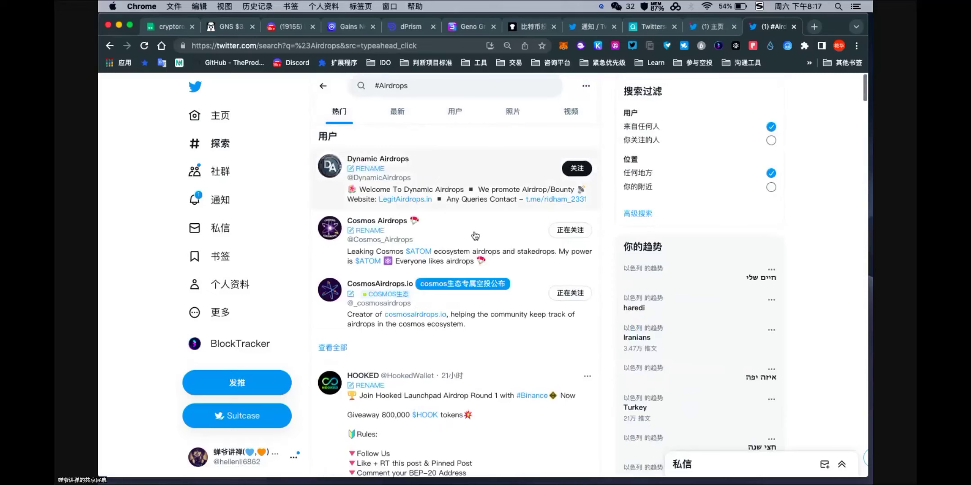
Look through the #Airdrops results filtered by latest posts, by users and by photos
click(401, 118)
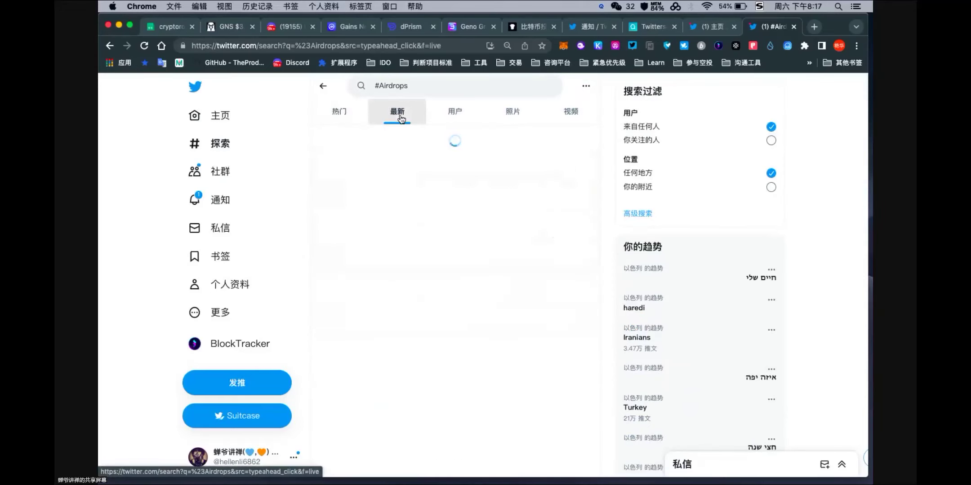
click(452, 115)
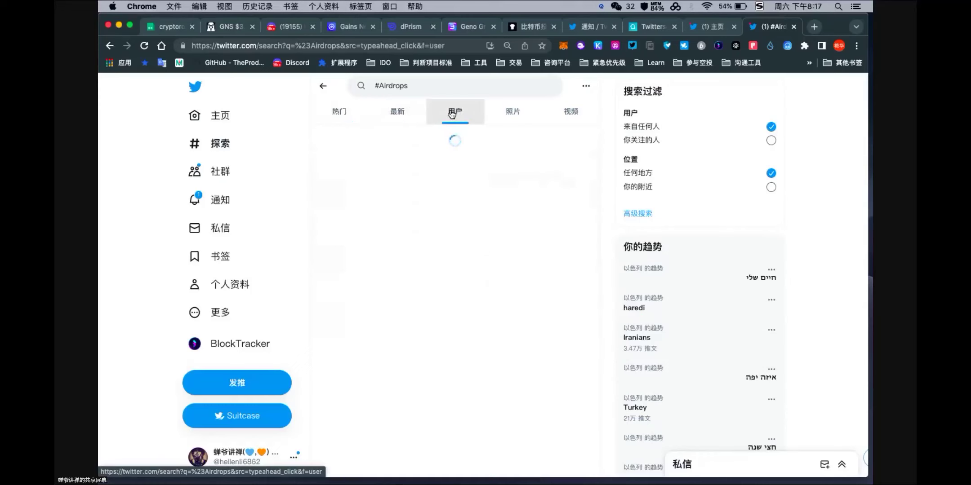
click(512, 115)
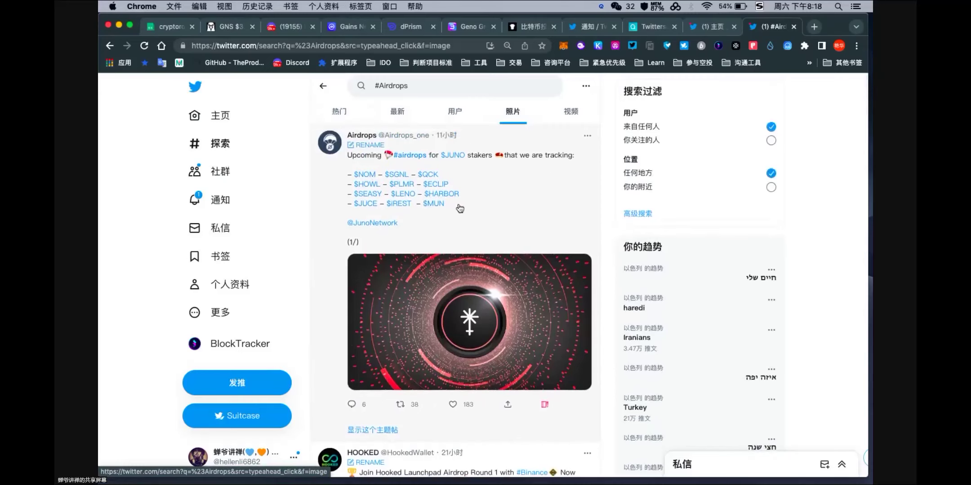
Check the options available for the Airdrops post about $JUNO stakers, and like that post
click(587, 137)
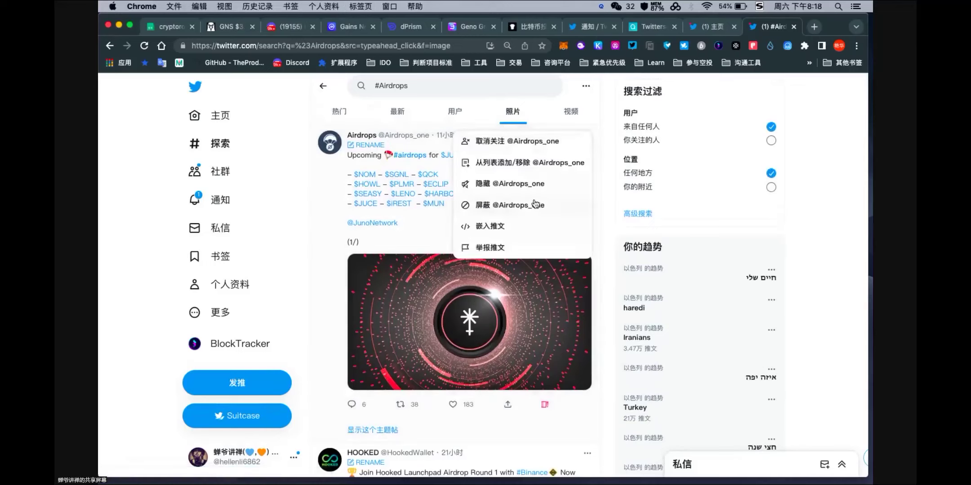
click(453, 407)
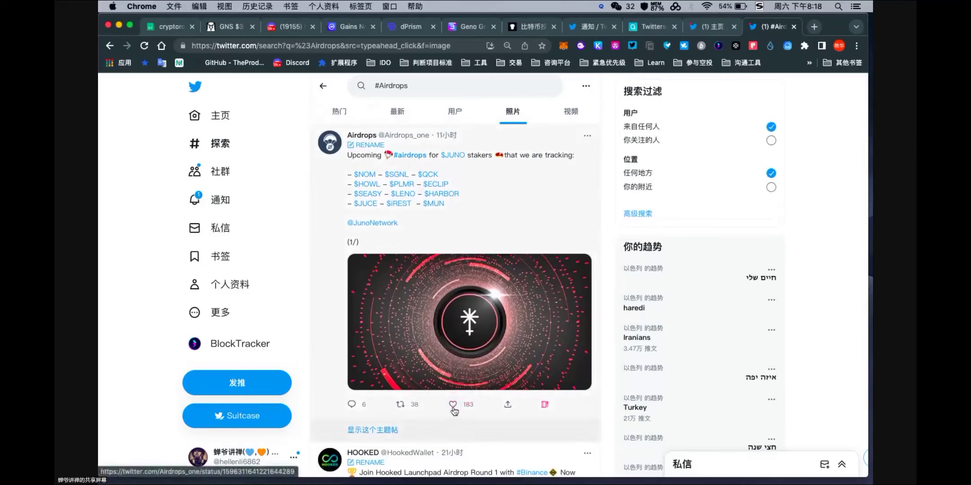
click(453, 406)
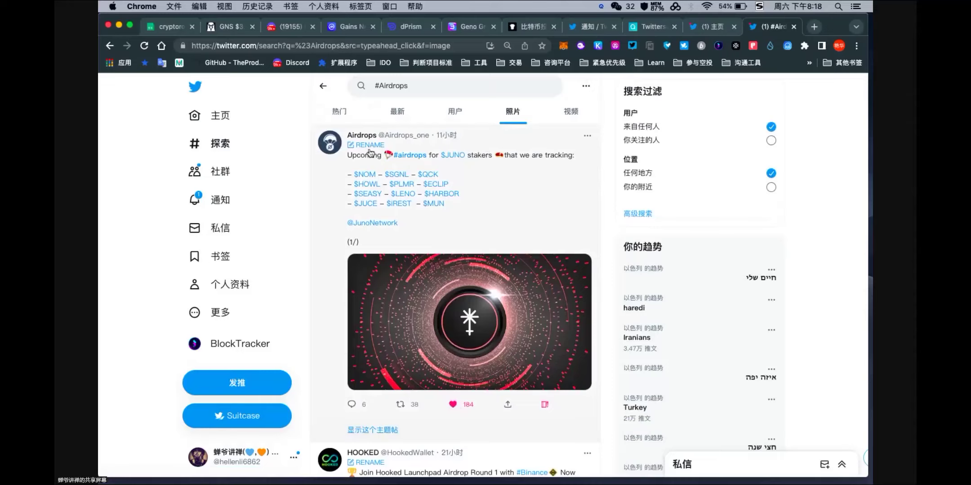
Return to the home timeline and search for airdrops again, choosing the suggested #Airdrops hashtag
click(324, 87)
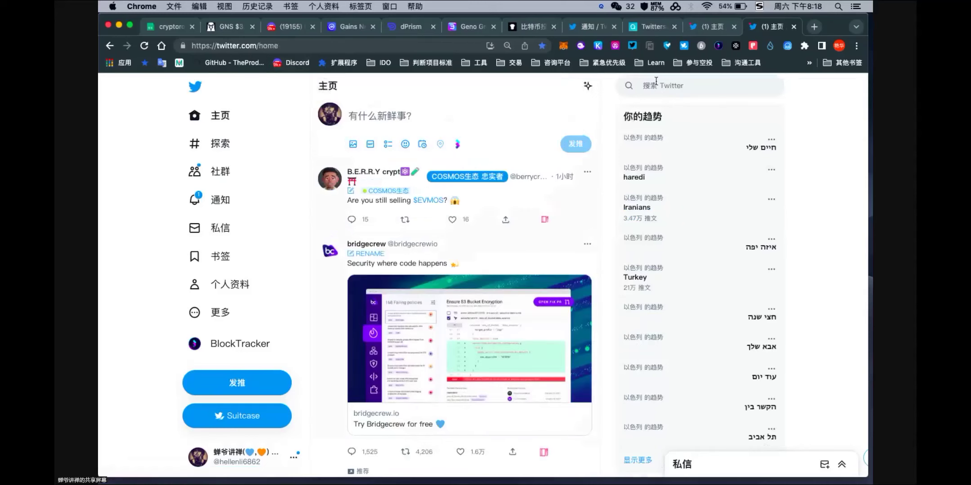
click(656, 81)
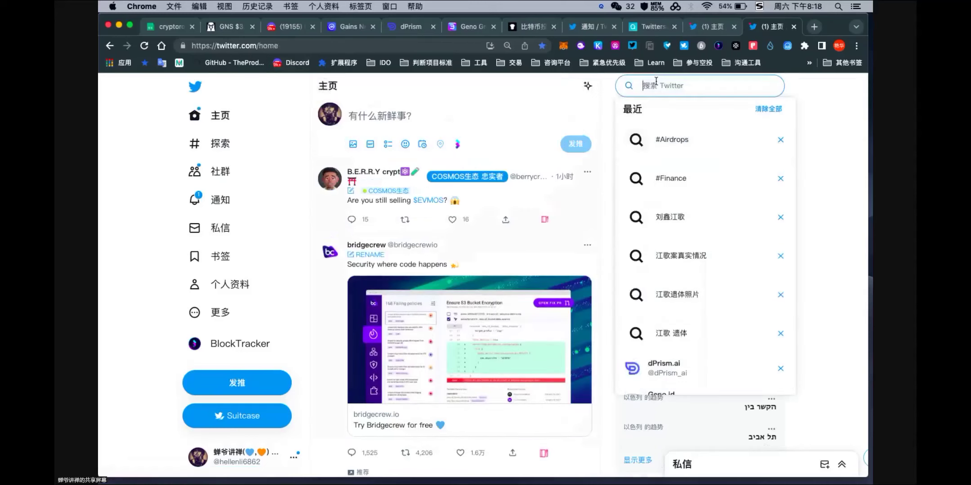
text(air)
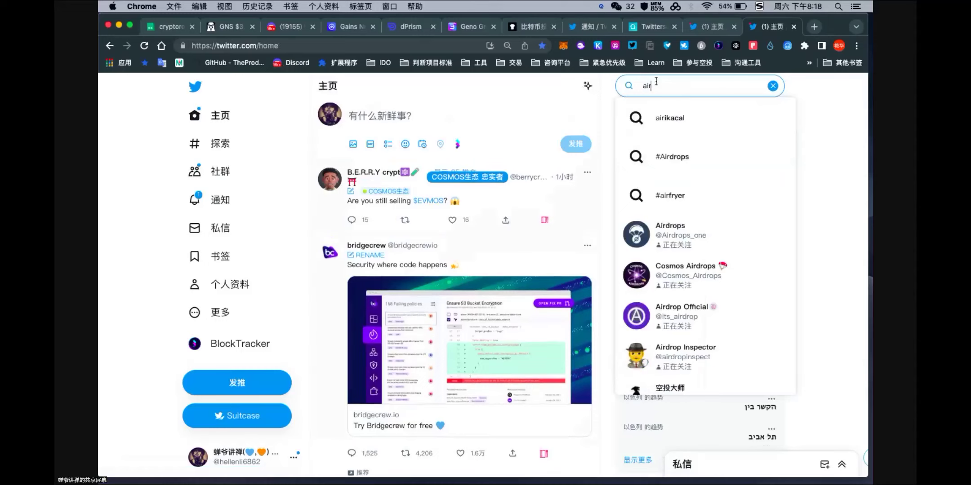
text(drop)
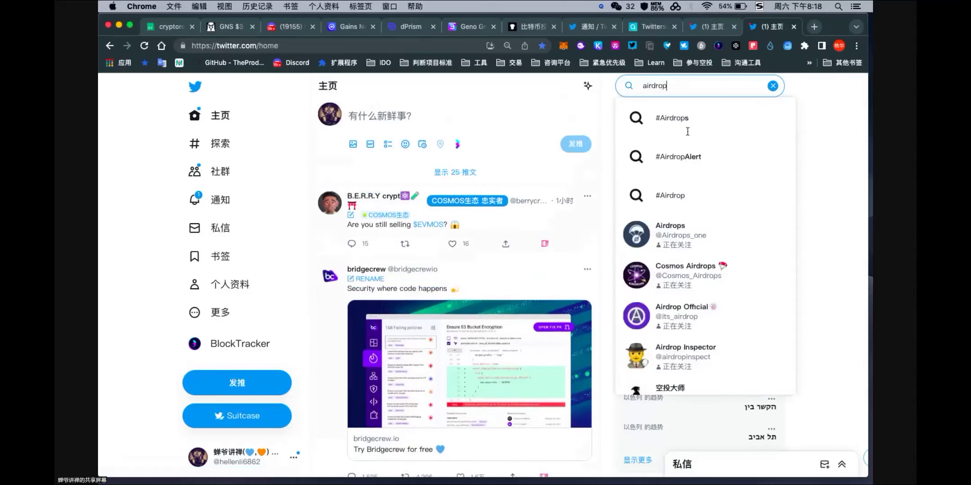
text(s)
click(683, 129)
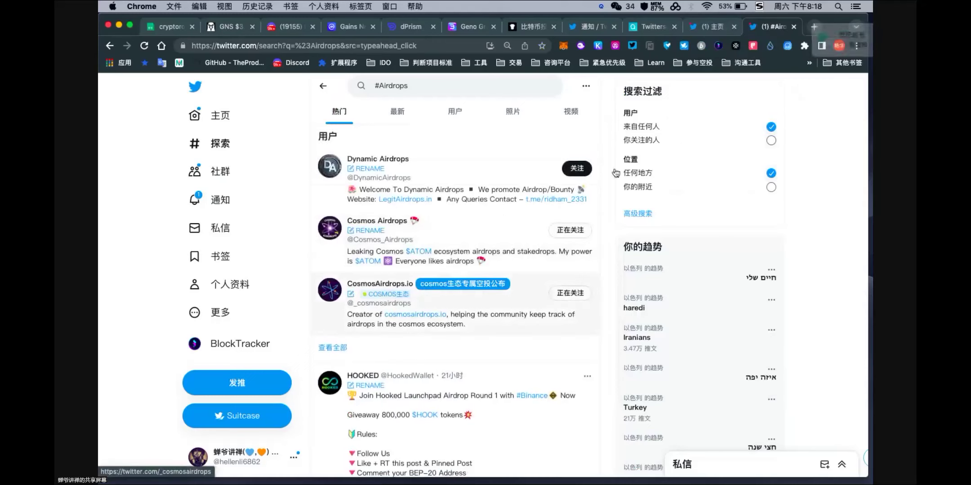
Translate the #Airdrops results page into Simplified Chinese, comparing it with the original language
right_click(139, 209)
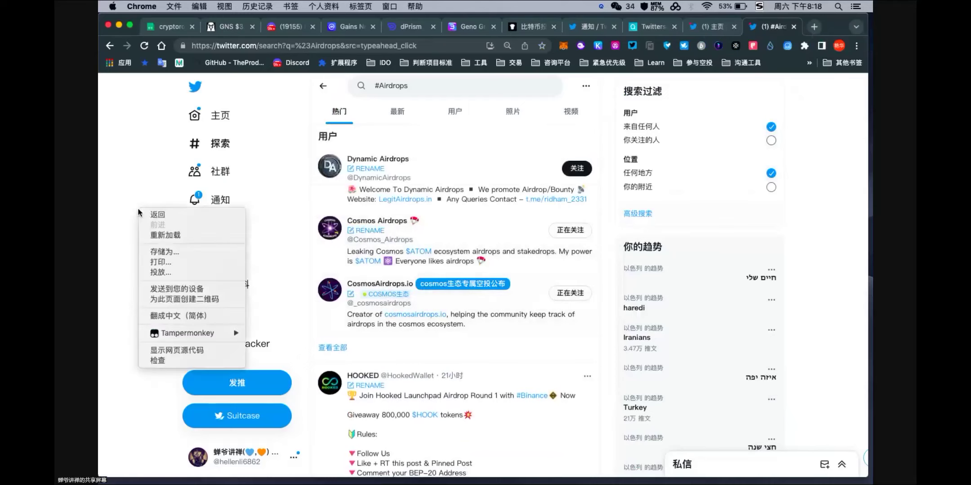
click(186, 317)
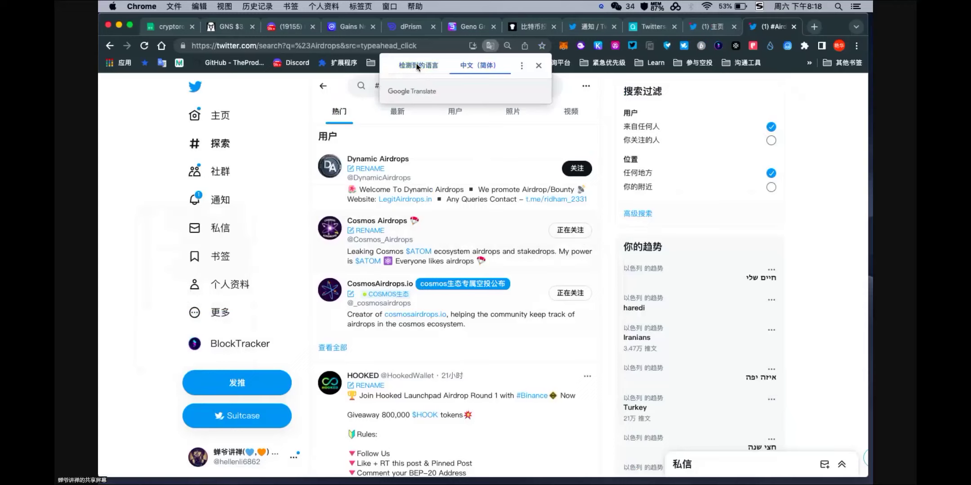
click(426, 67)
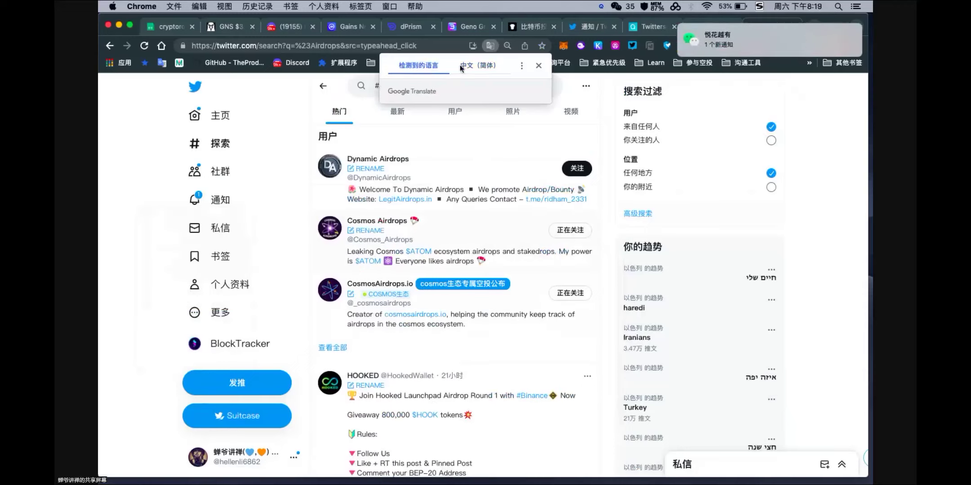
click(477, 66)
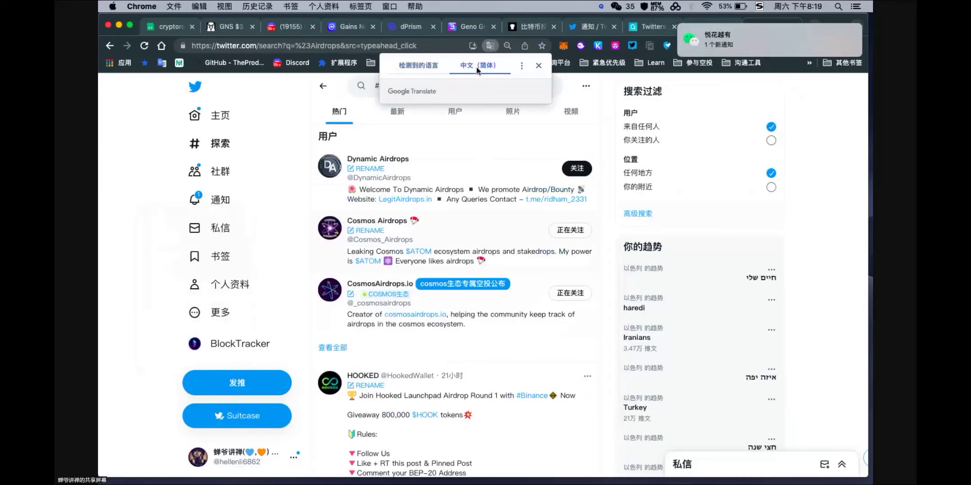
click(818, 239)
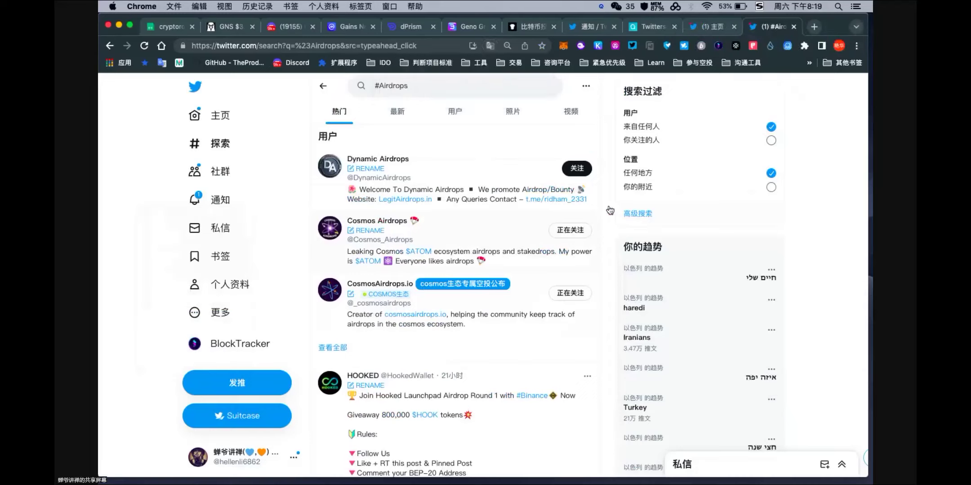
In the advanced search, enter "airdrop" both as the required words and as the exact phrase
click(641, 216)
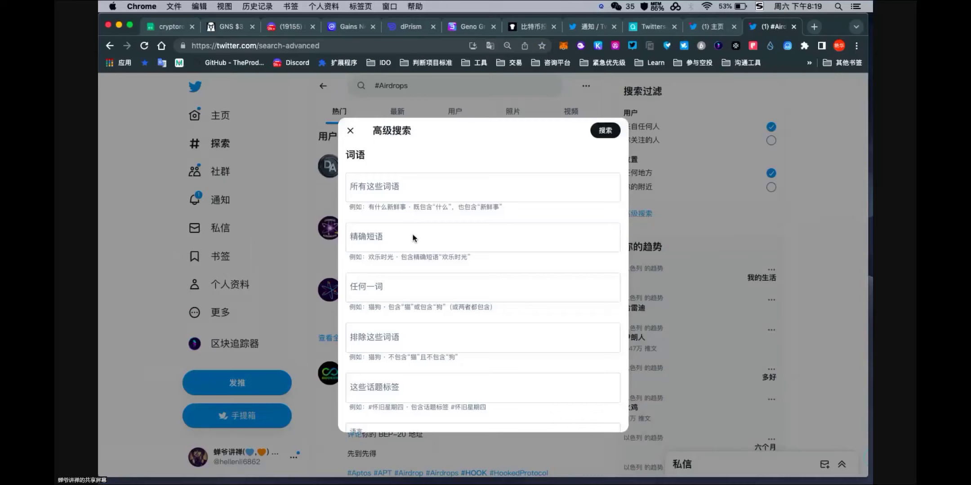
click(393, 187)
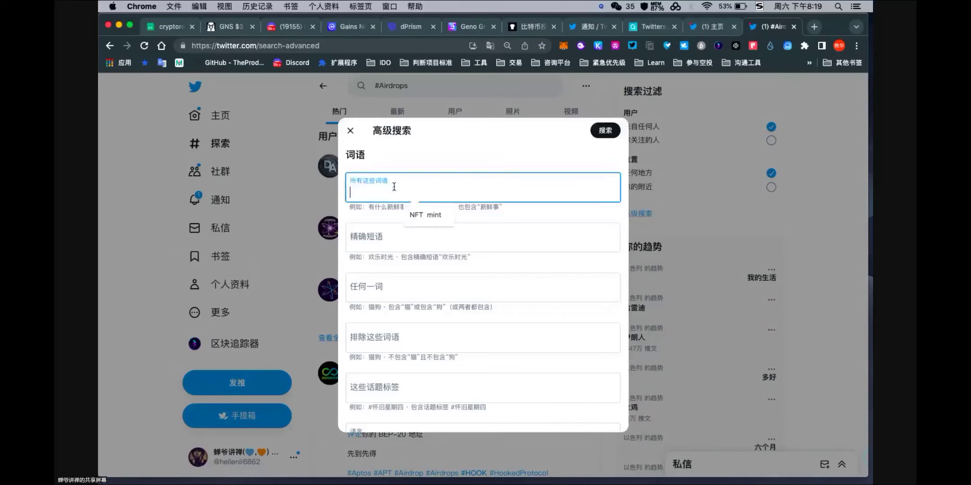
text(a)
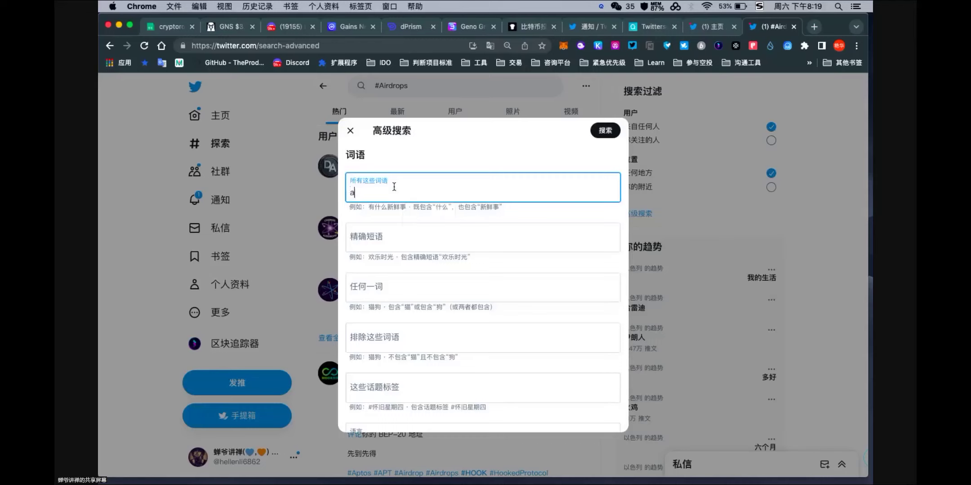
text(irdrops)
key(BackSpace)
click(379, 242)
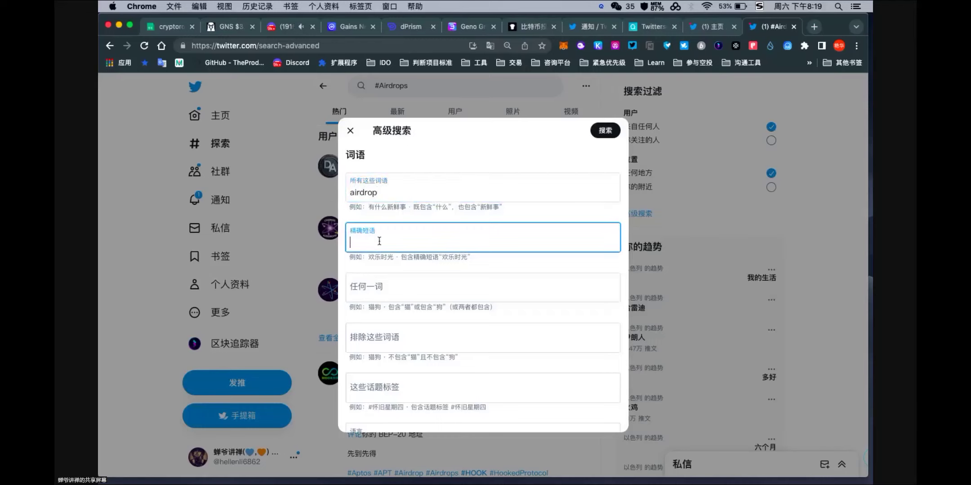
text(a)
Exclude the word "土狗" from the advanced search
scroll(397, 328, down, 3)
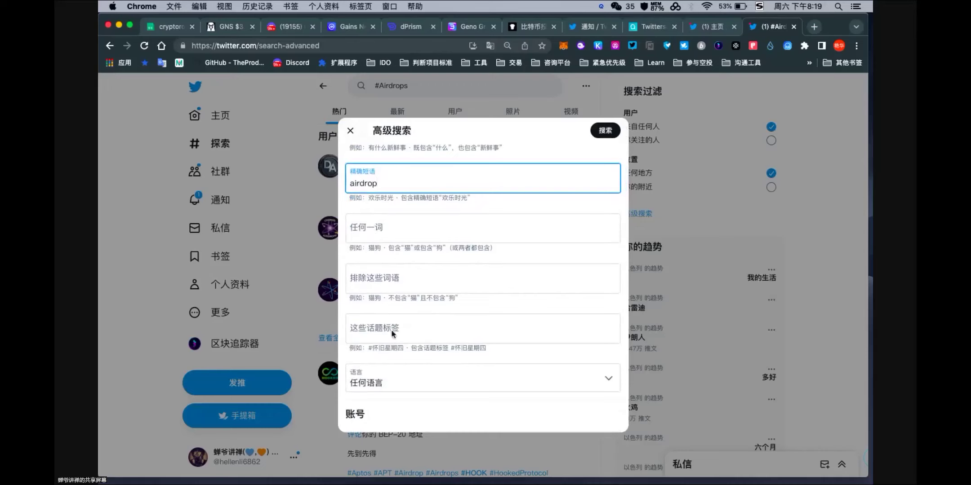
scroll(392, 330, down, 2)
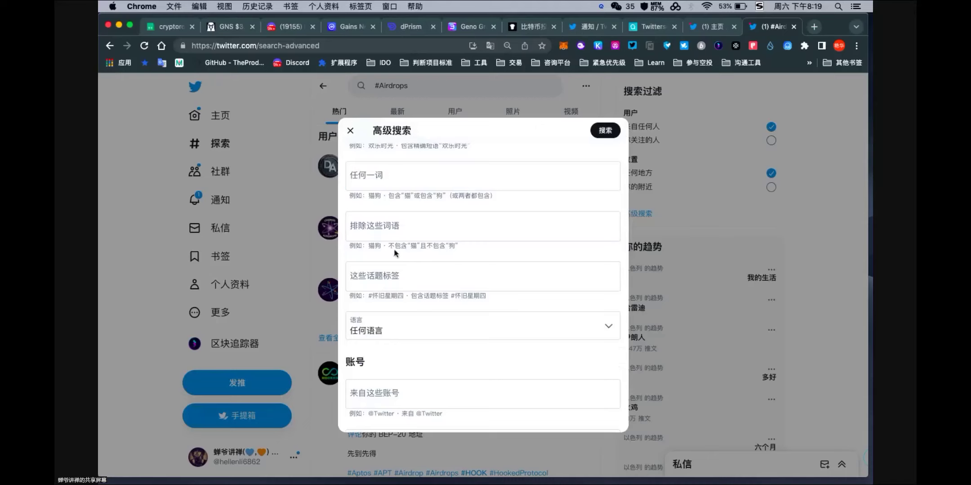
click(394, 230)
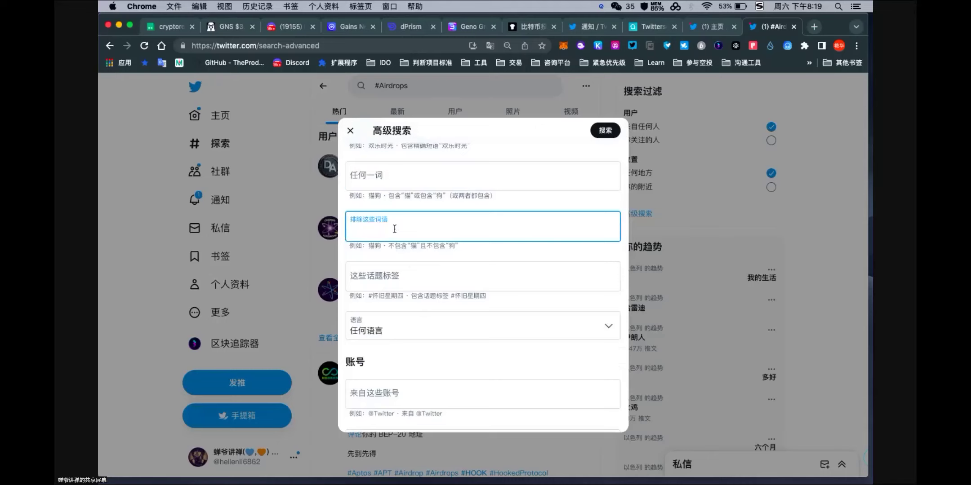
key(shift)
text(土qtq)
key(space)
In the advanced search's engagement filters, require at least 50 replies and at least 100 likes
scroll(407, 340, down, 3)
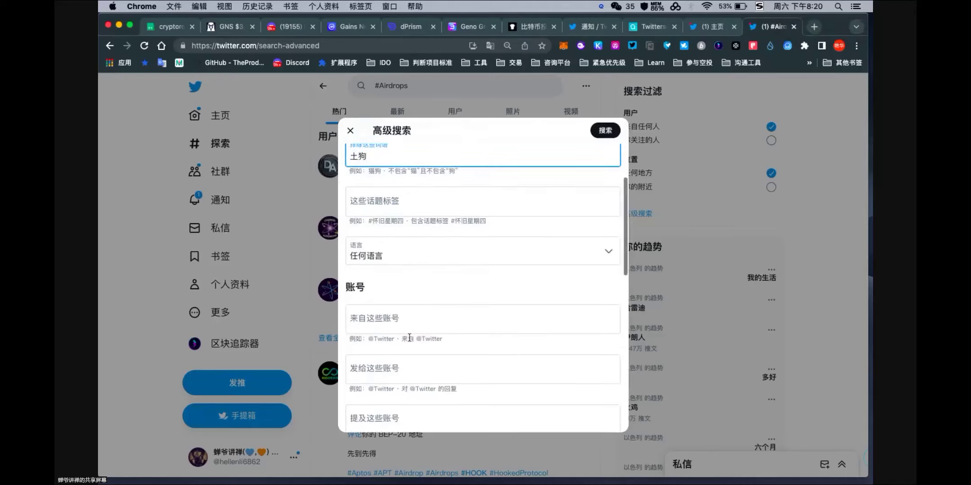
scroll(400, 315, down, 2)
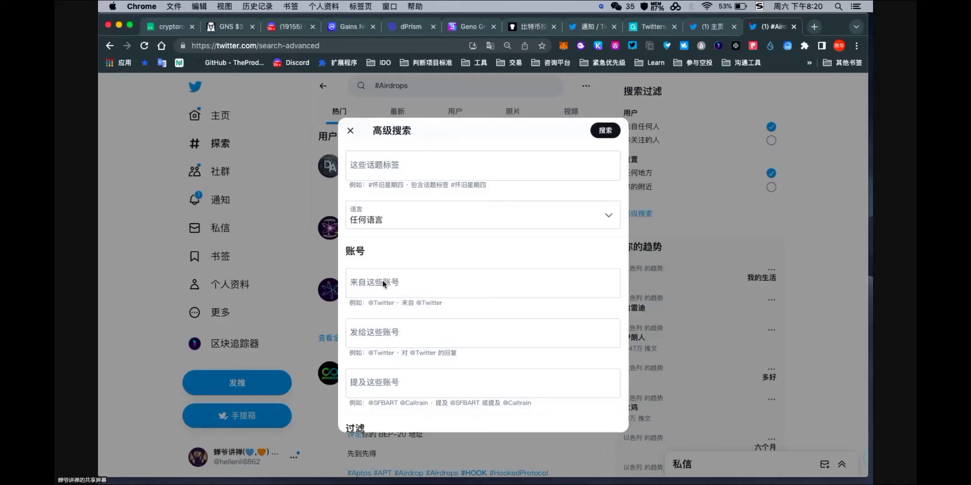
scroll(398, 298, down, 5)
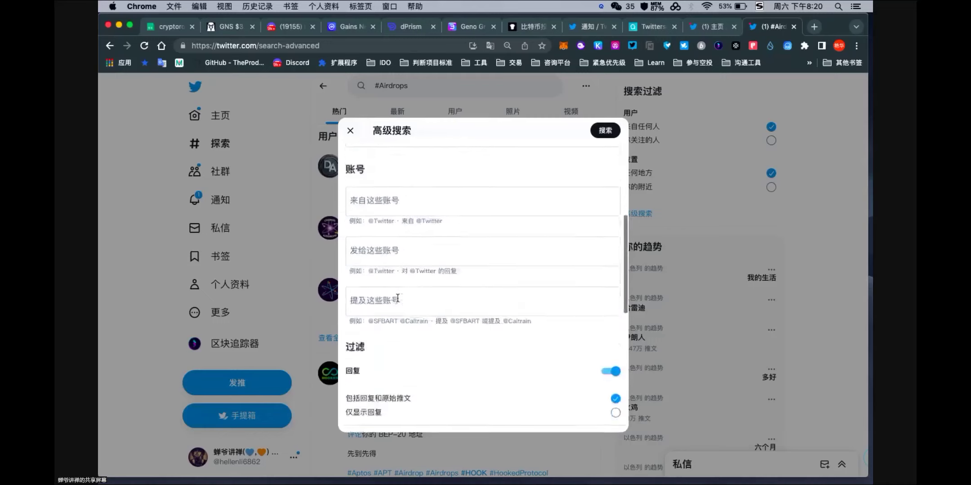
scroll(395, 351, down, 4)
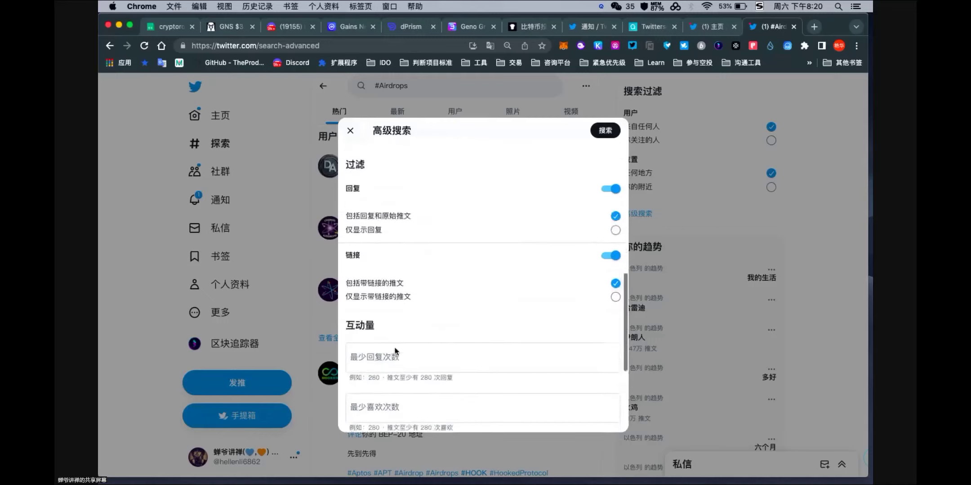
scroll(394, 347, down, 1)
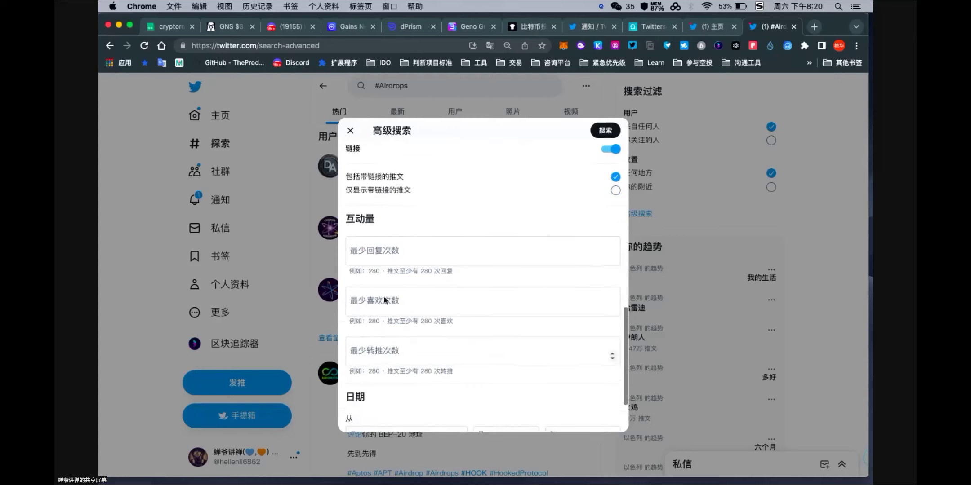
click(389, 253)
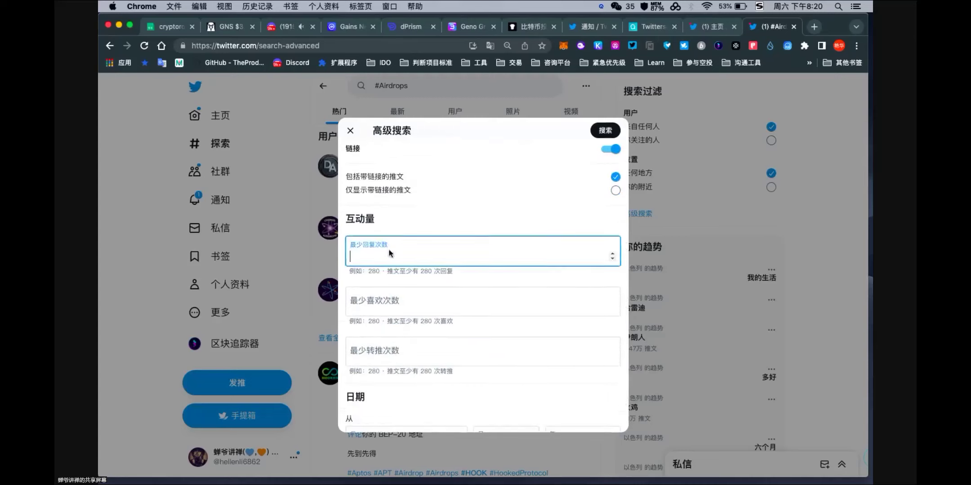
text(50)
click(381, 304)
text(100)
Set the minimum number of retweets in the engagement filters to 192
scroll(395, 292, down, 3)
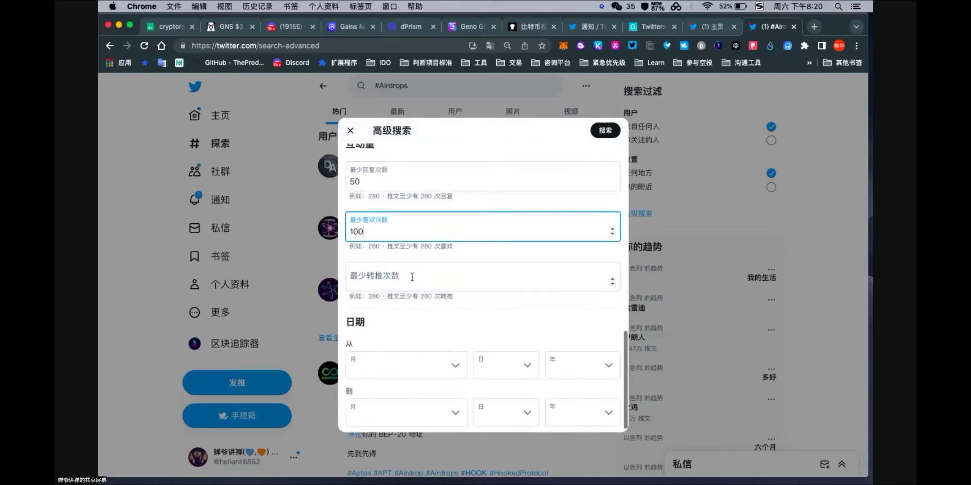
click(412, 277)
text(2)
key(BackSpace)
text(193)
Set the start of the advanced search's date range to 1 November 2022
scroll(411, 275, down, 1)
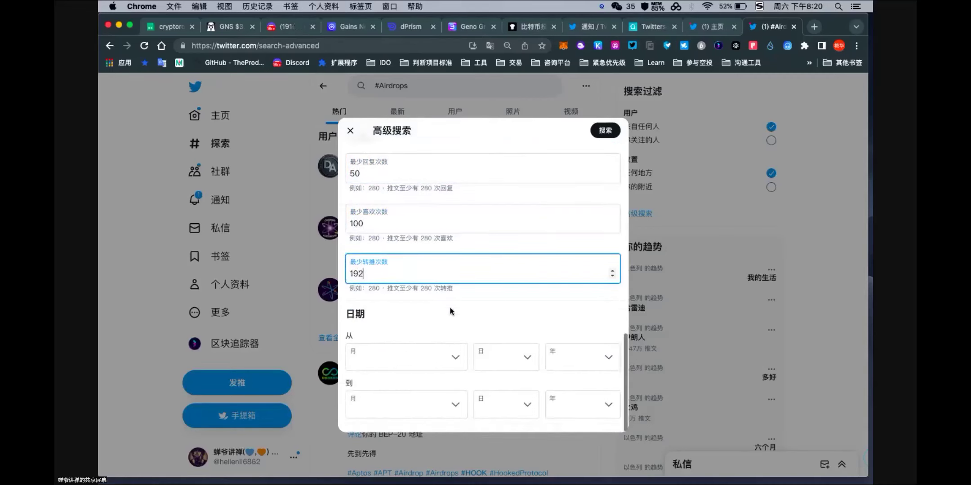
click(456, 360)
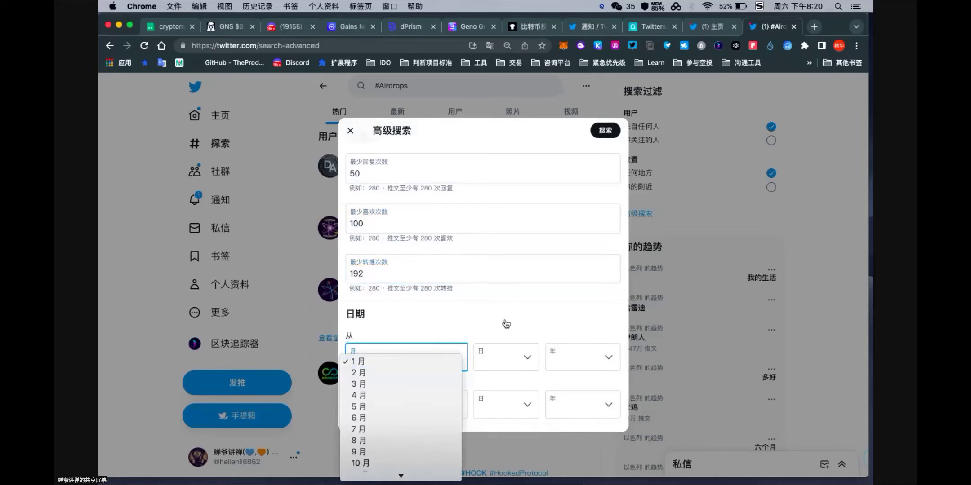
click(595, 372)
click(610, 360)
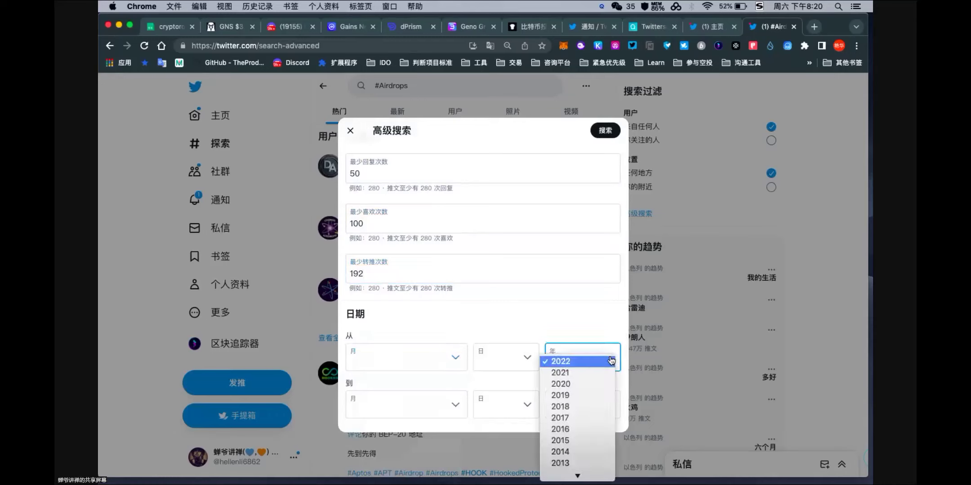
click(578, 365)
click(524, 358)
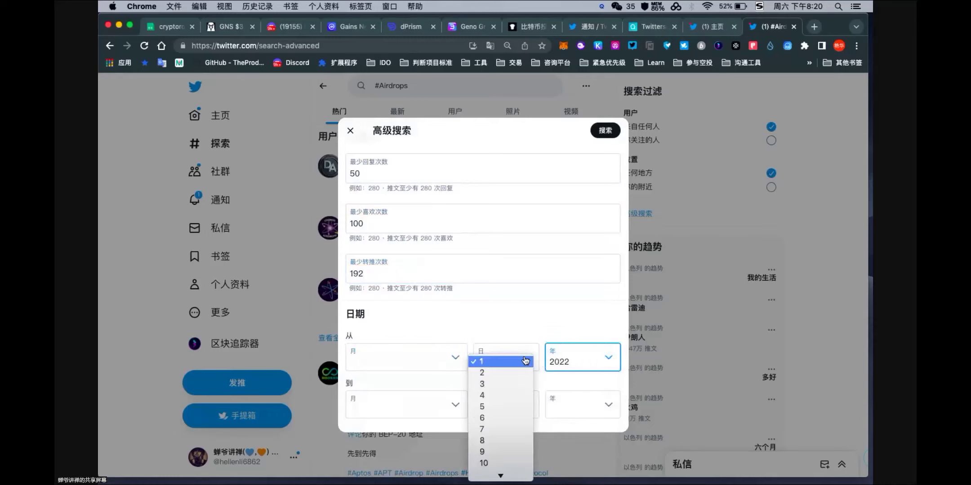
scroll(497, 443, down, 3)
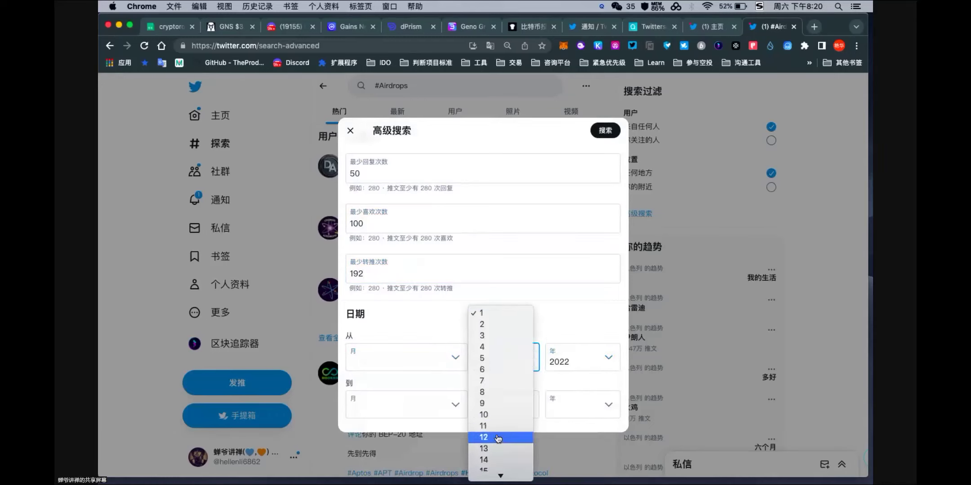
click(498, 427)
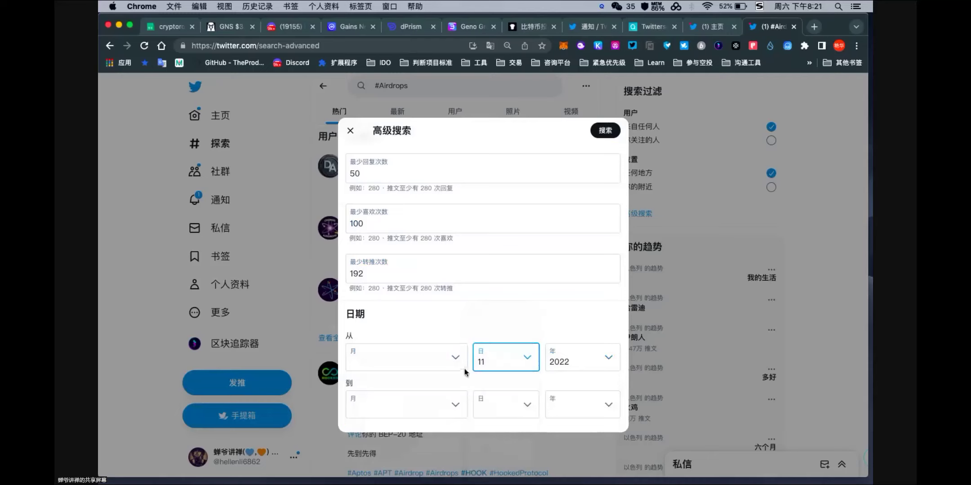
click(455, 357)
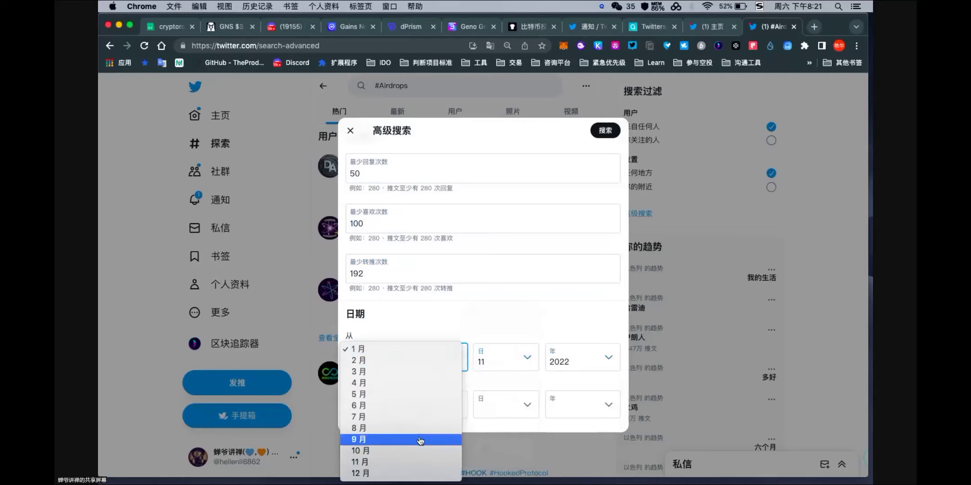
click(418, 461)
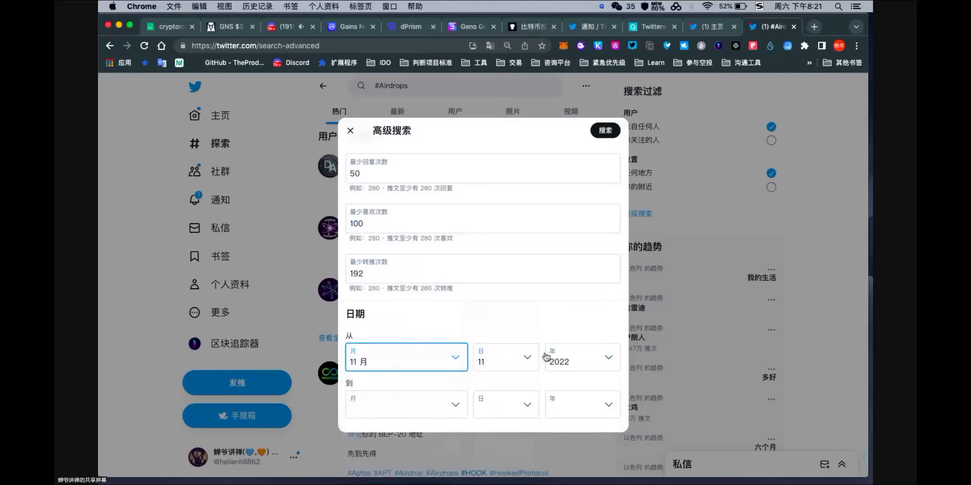
click(528, 362)
click(494, 250)
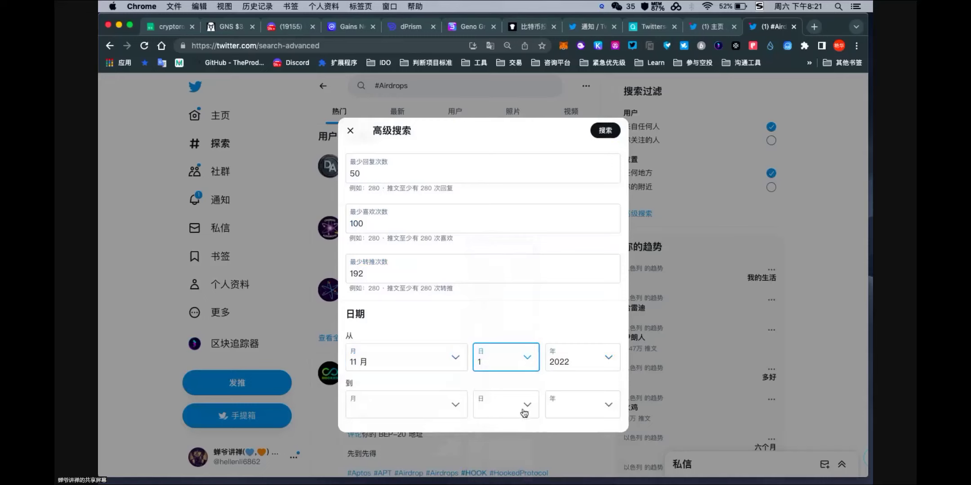
Set the end of the date range to 26 November 2022 and run the advanced search
click(610, 407)
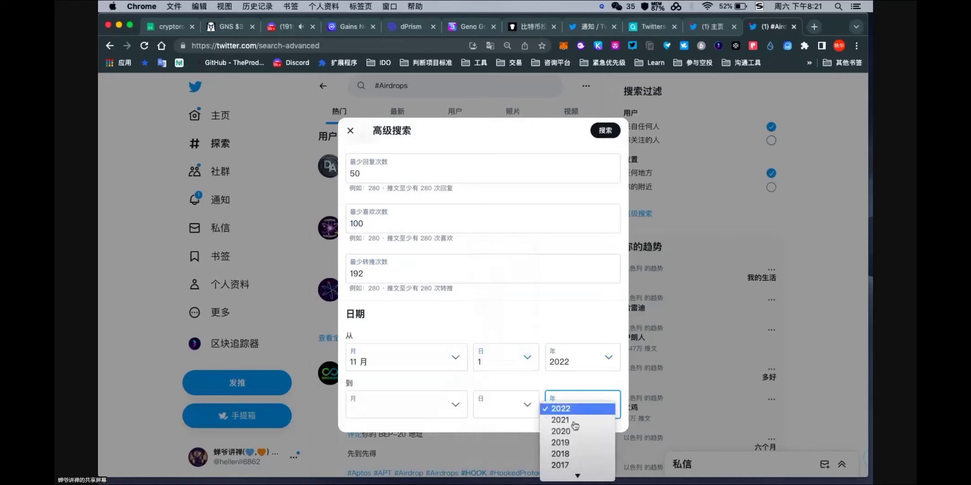
click(575, 409)
click(527, 405)
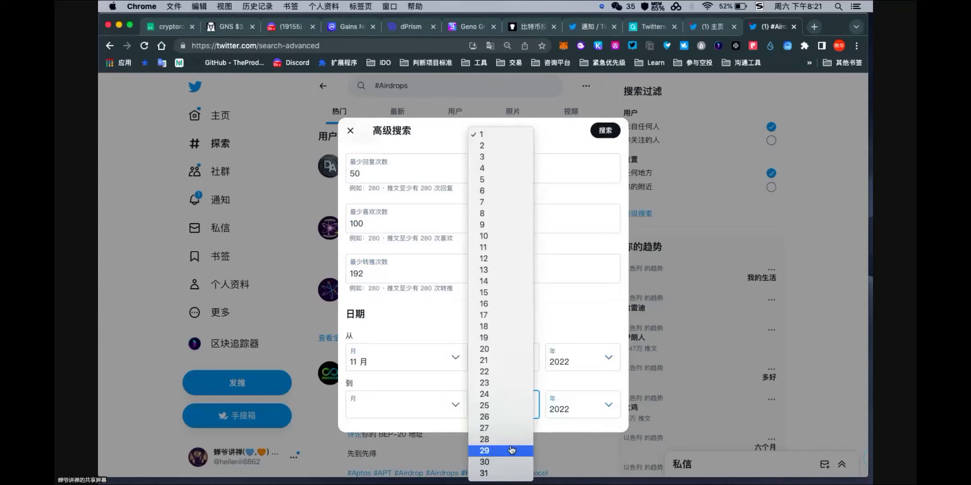
click(494, 417)
click(454, 405)
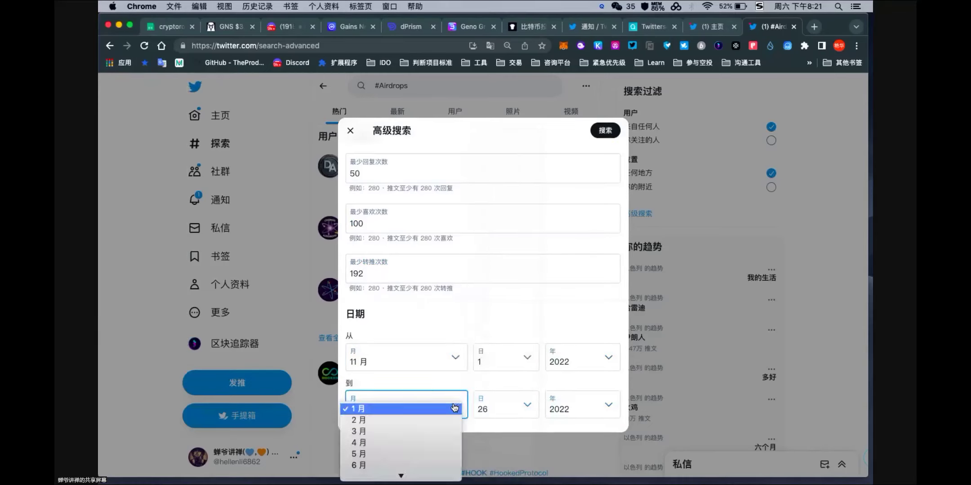
mouse_move(402, 477)
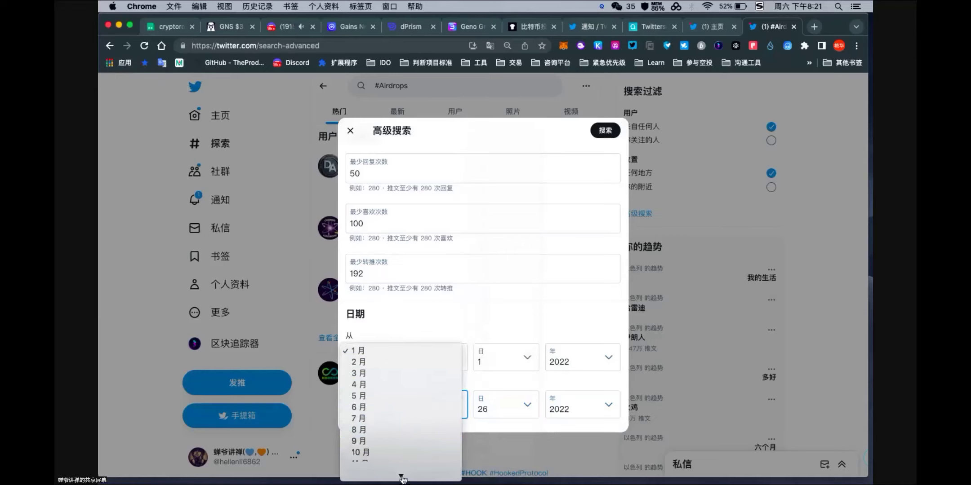
click(396, 459)
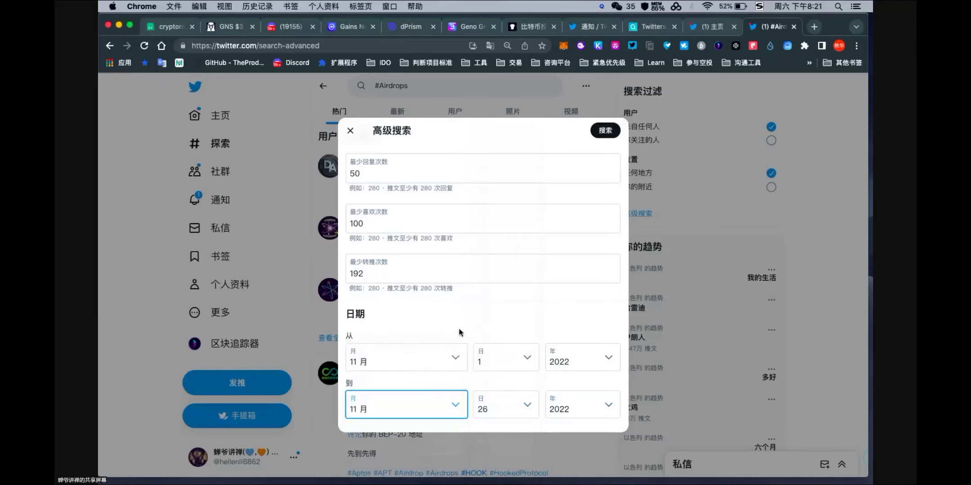
click(603, 132)
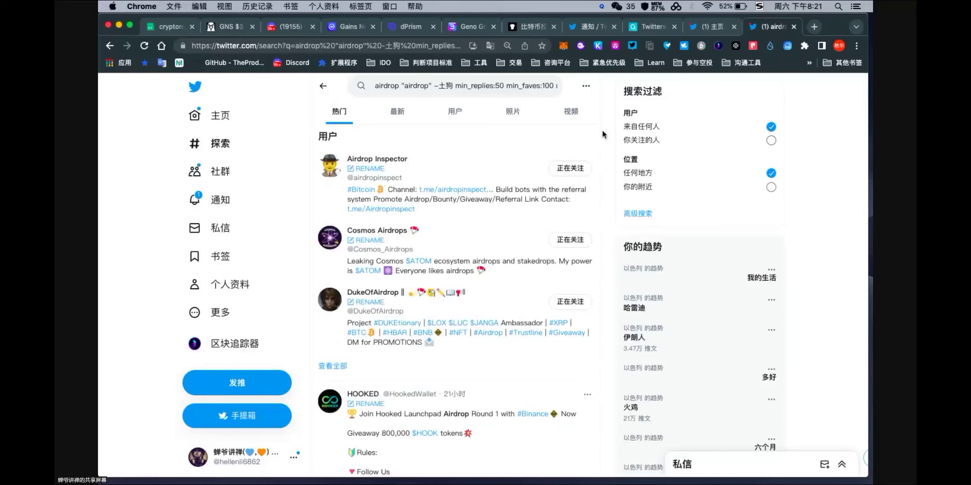
Look through the top results of the filtered airdrop search, examining the Aptoside and Quai Network posts
scroll(523, 375, down, 8)
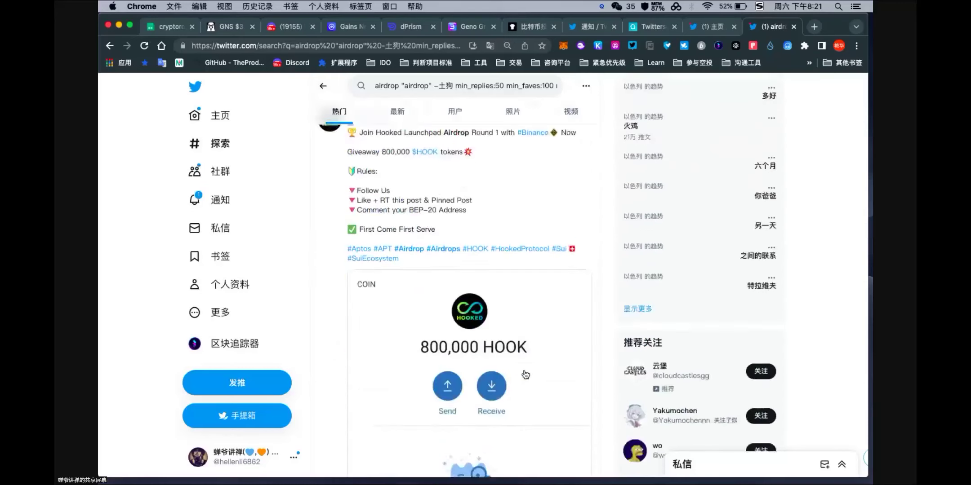
scroll(525, 375, down, 10)
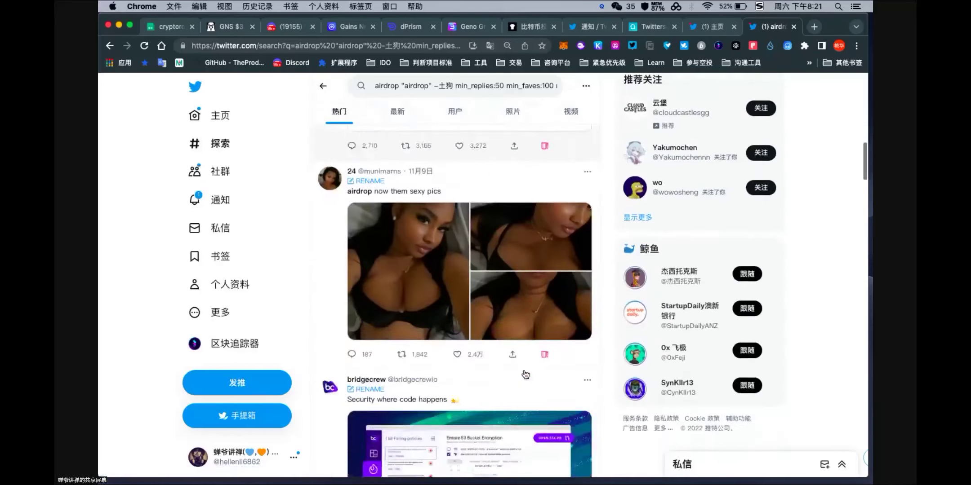
scroll(526, 375, down, 10)
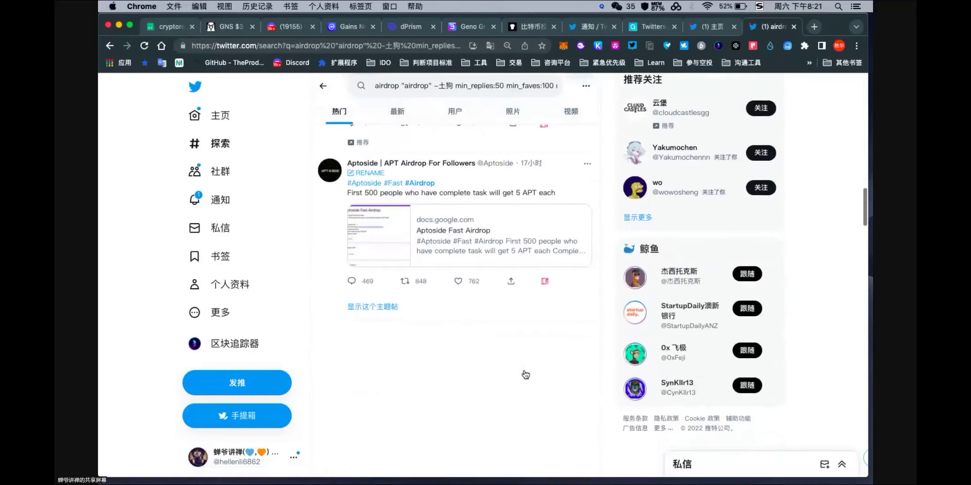
scroll(525, 374, up, 1)
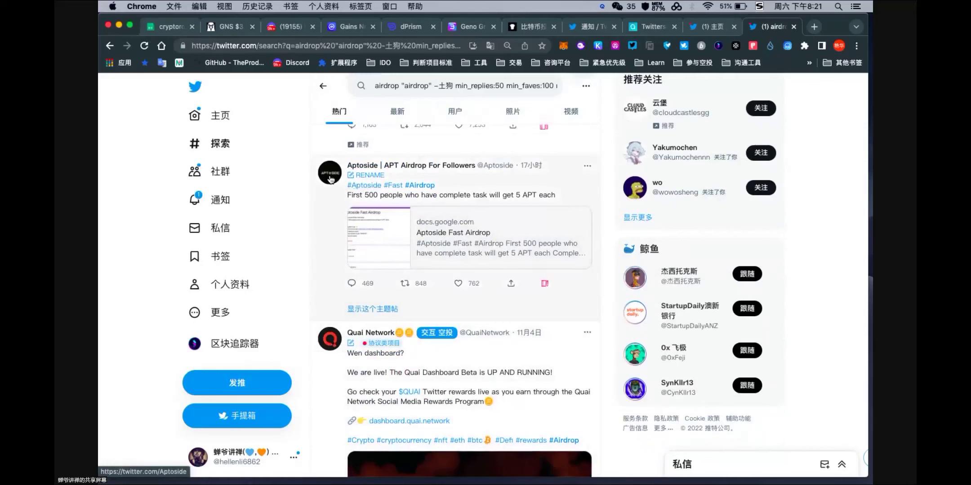
mouse_move(331, 180)
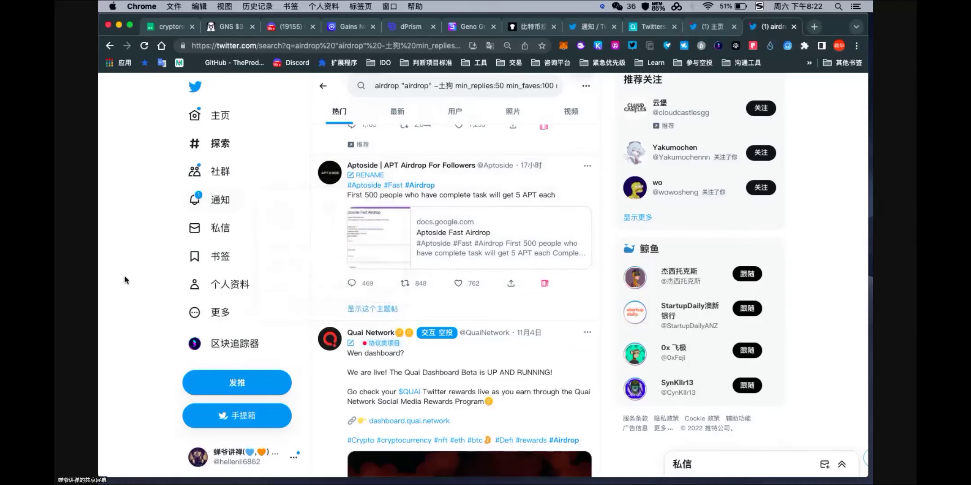
scroll(393, 398, down, 3)
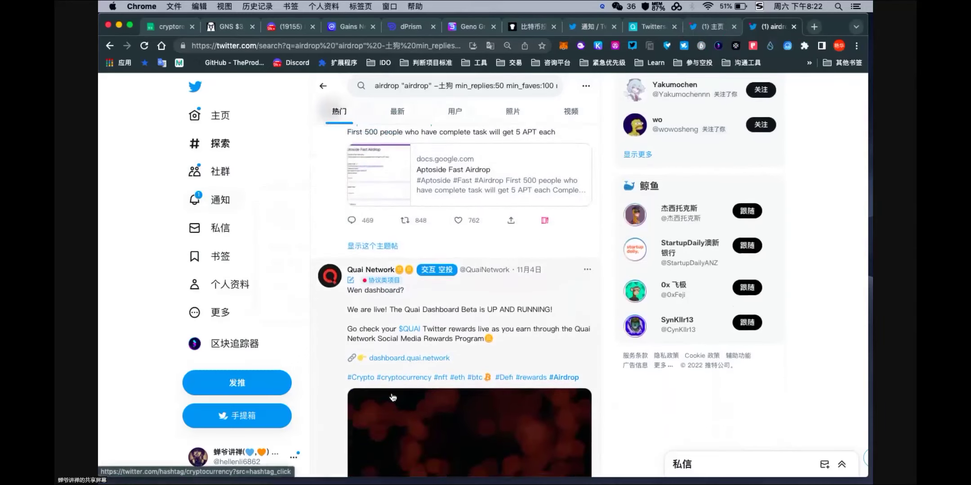
scroll(393, 397, down, 2)
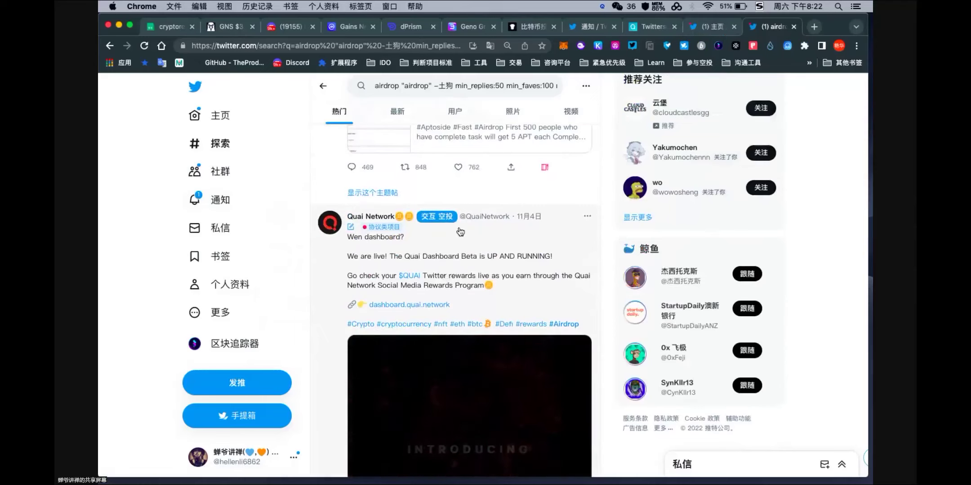
scroll(458, 310, down, 1)
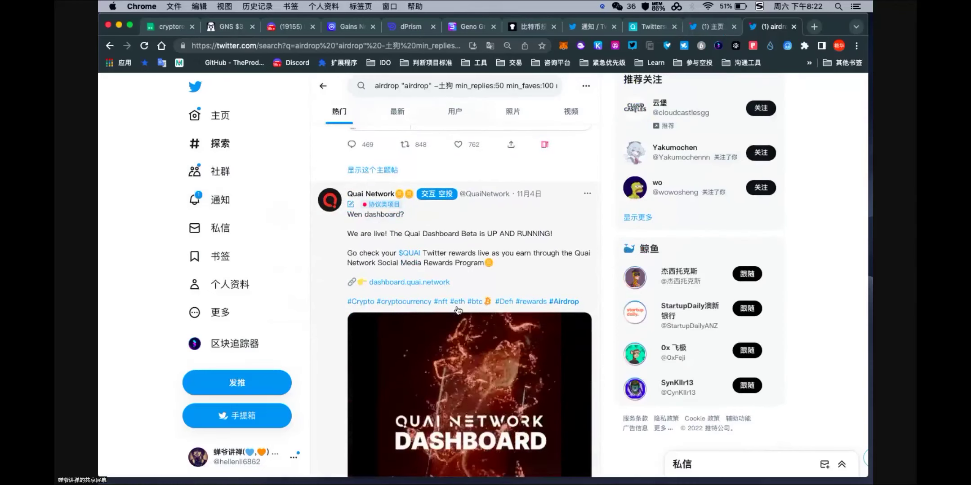
scroll(457, 309, down, 2)
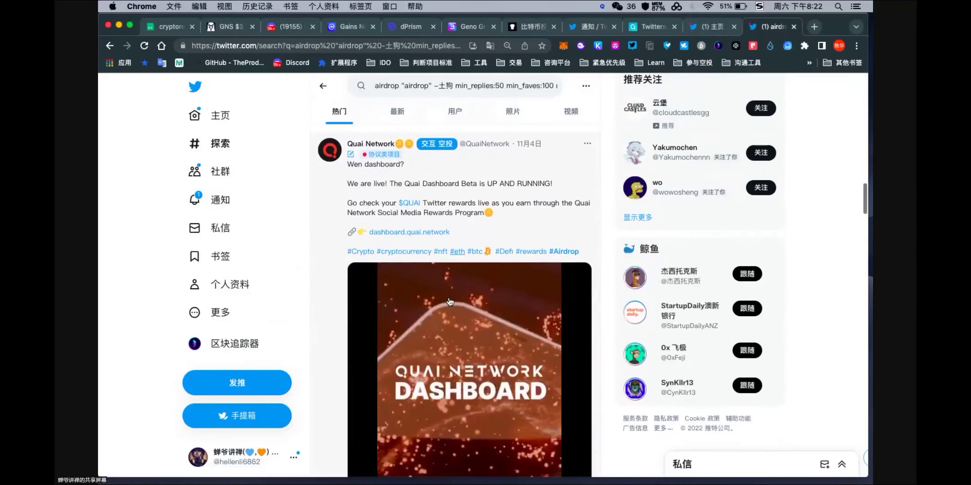
scroll(449, 302, down, 10)
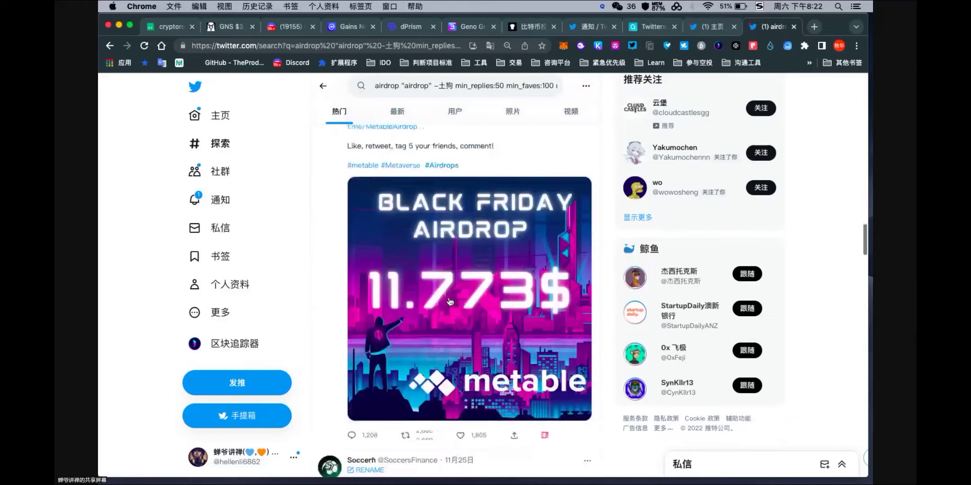
scroll(449, 302, down, 15)
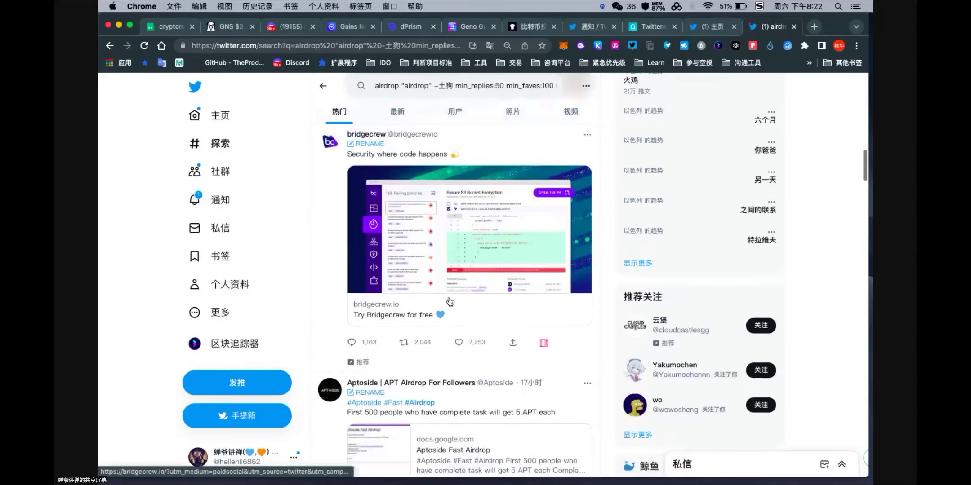
scroll(450, 302, down, 5)
scroll(327, 245, up, 2)
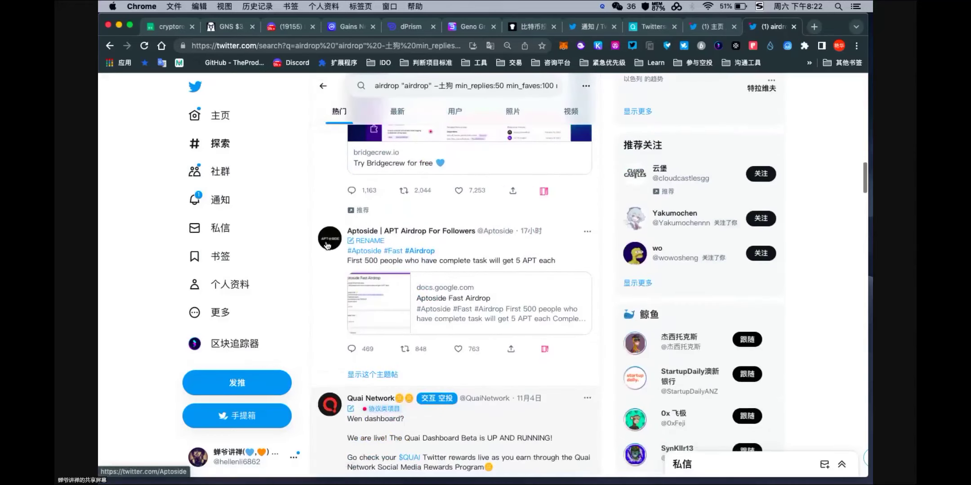
Open the profile of the Aptoside account from its airdrop post in a new tab and switch to that tab
right_click(327, 244)
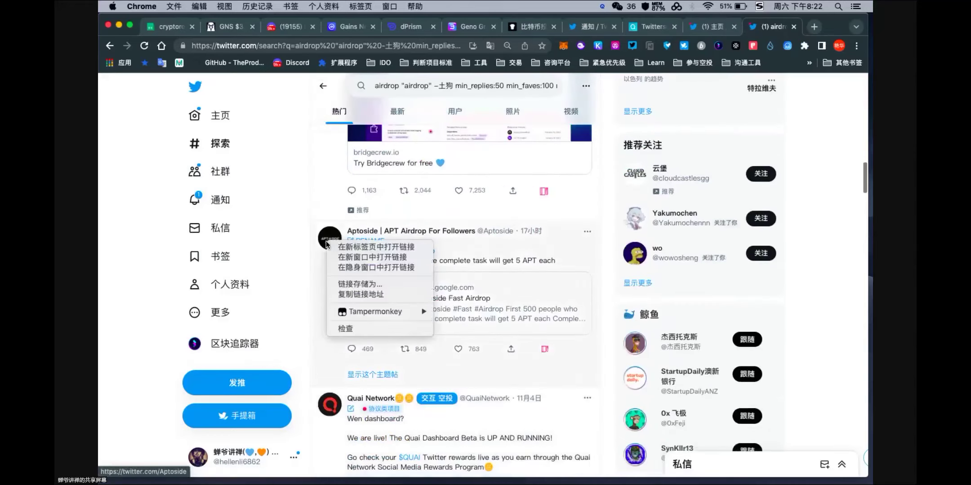
click(348, 246)
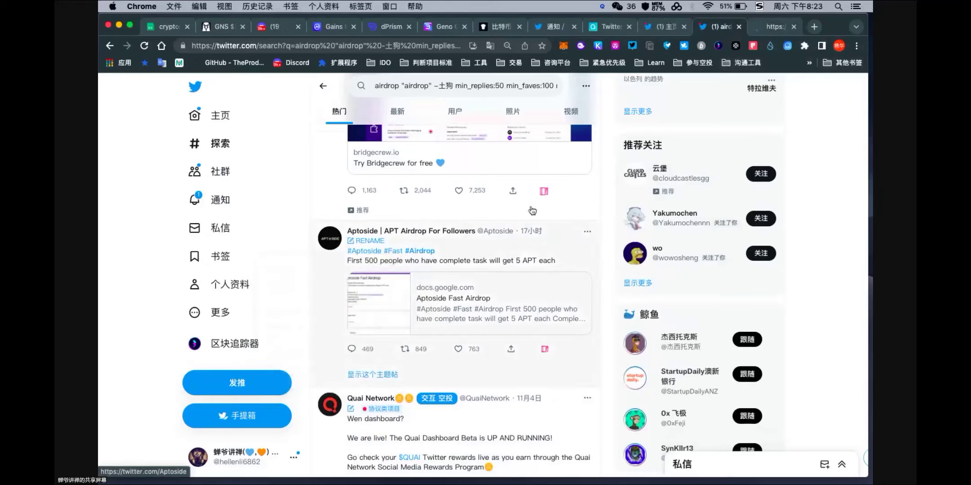
click(766, 30)
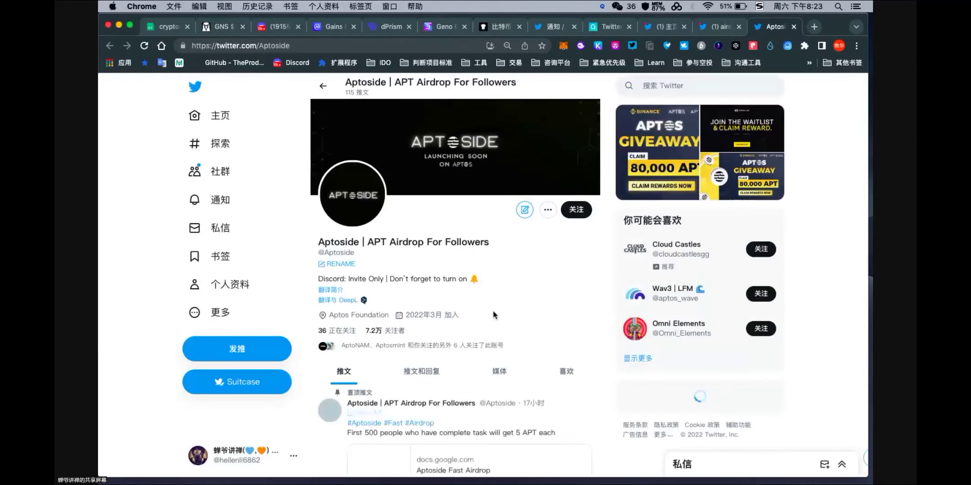
Examine the Aptoside profile's description, follower details and pinned airdrop post to judge the account's credibility
scroll(495, 315, down, 4)
scroll(494, 316, up, 3)
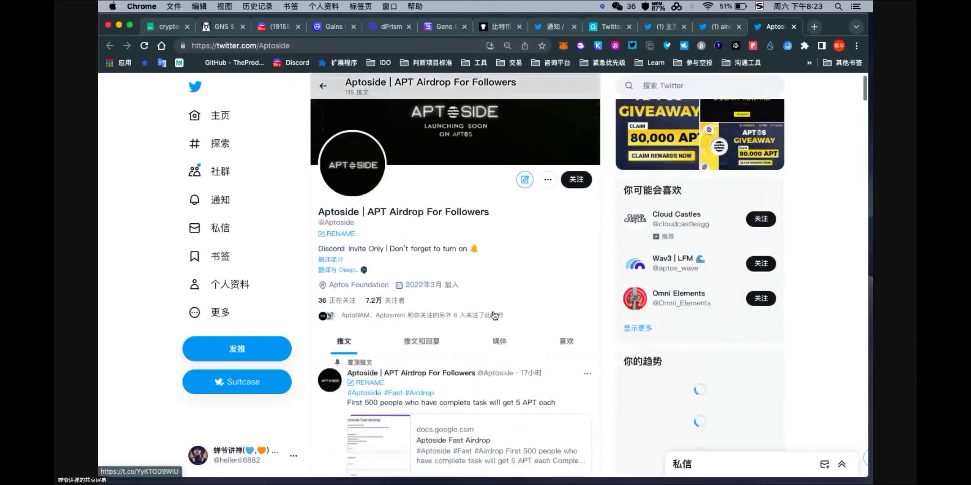
scroll(495, 316, up, 1)
scroll(495, 316, down, 1)
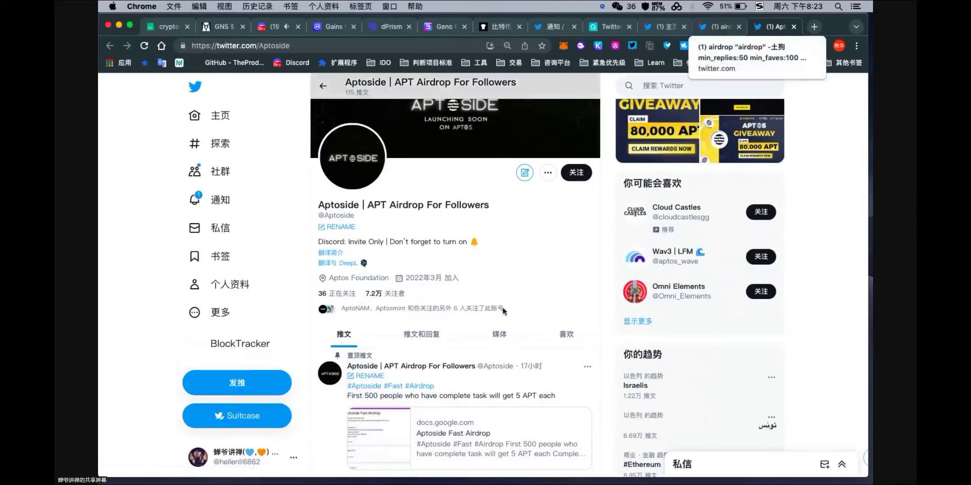
scroll(498, 319, down, 3)
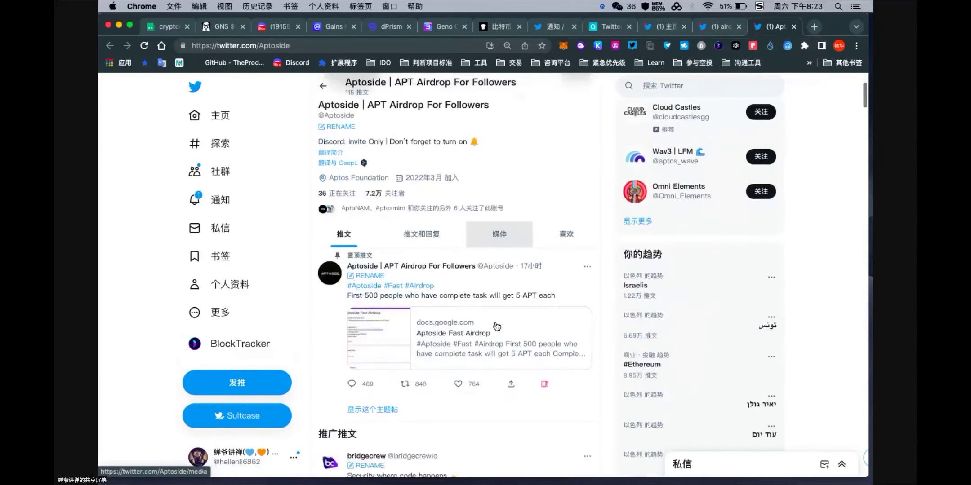
scroll(497, 326, down, 3)
scroll(497, 327, down, 3)
scroll(497, 327, up, 2)
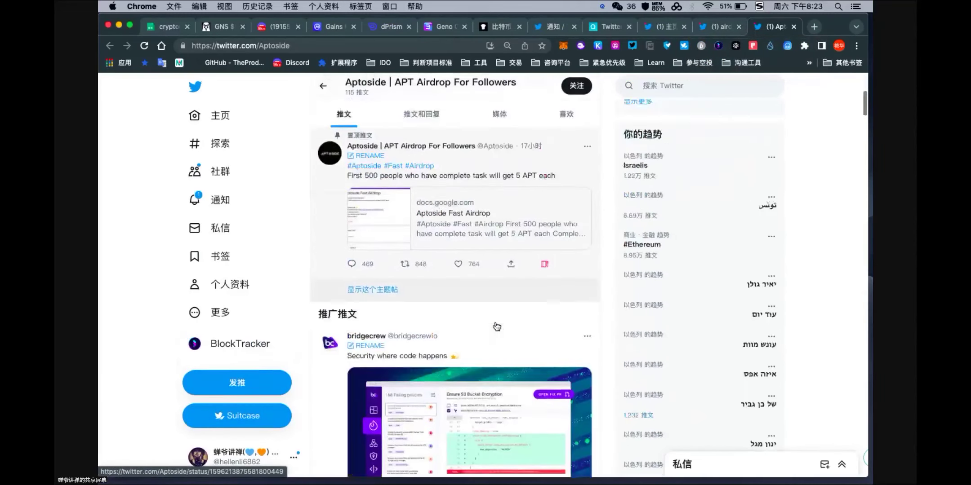
scroll(496, 326, up, 3)
scroll(455, 199, up, 1)
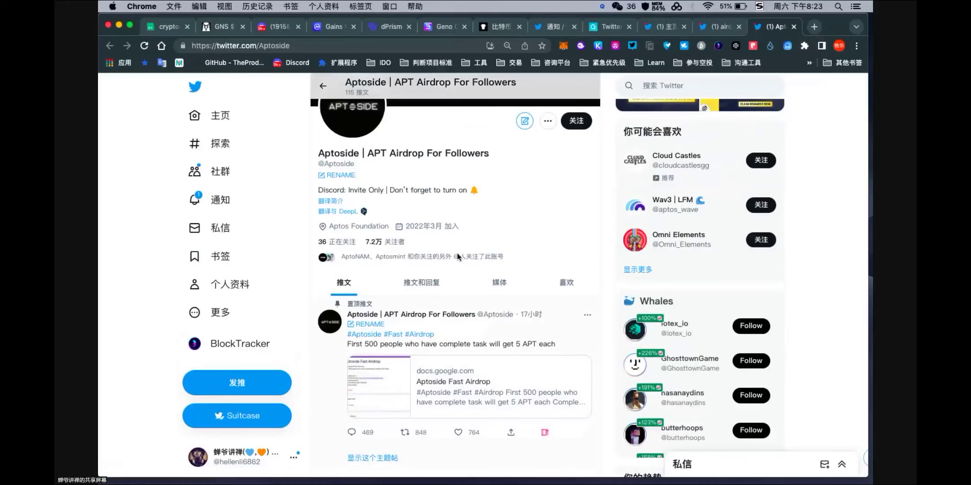
Look through the Aptoside timeline, examining its airdrop posts, its retweets of Aptos projects and the 80,000 APT giveaway post
scroll(459, 258, down, 1)
scroll(459, 258, down, 5)
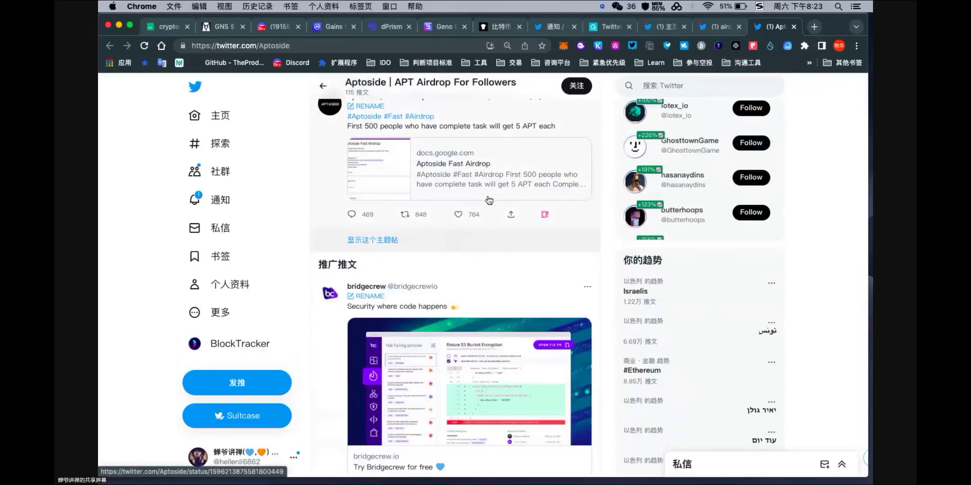
scroll(499, 188, up, 1)
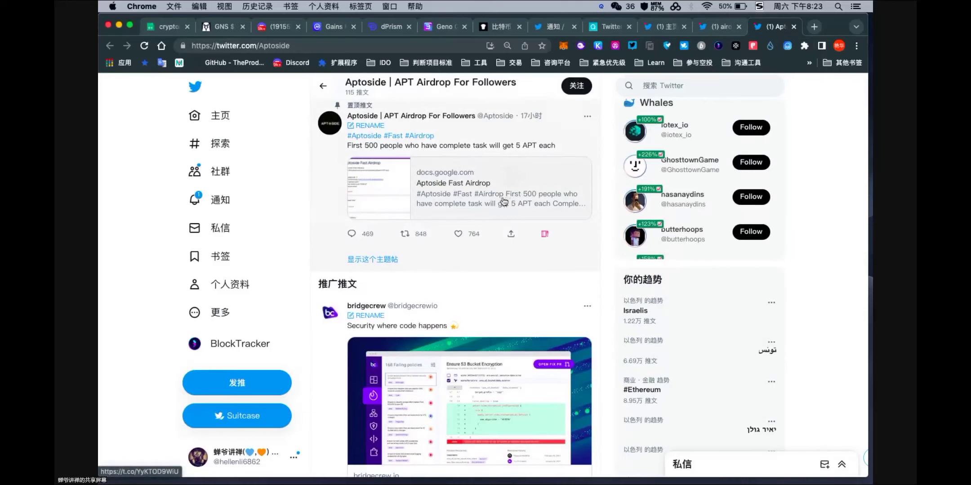
scroll(502, 211, down, 5)
scroll(502, 210, down, 10)
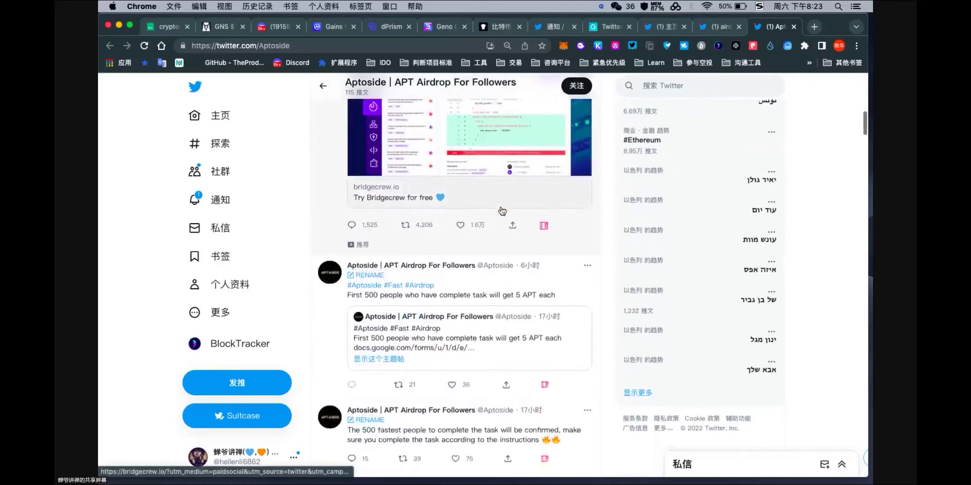
scroll(482, 278, down, 2)
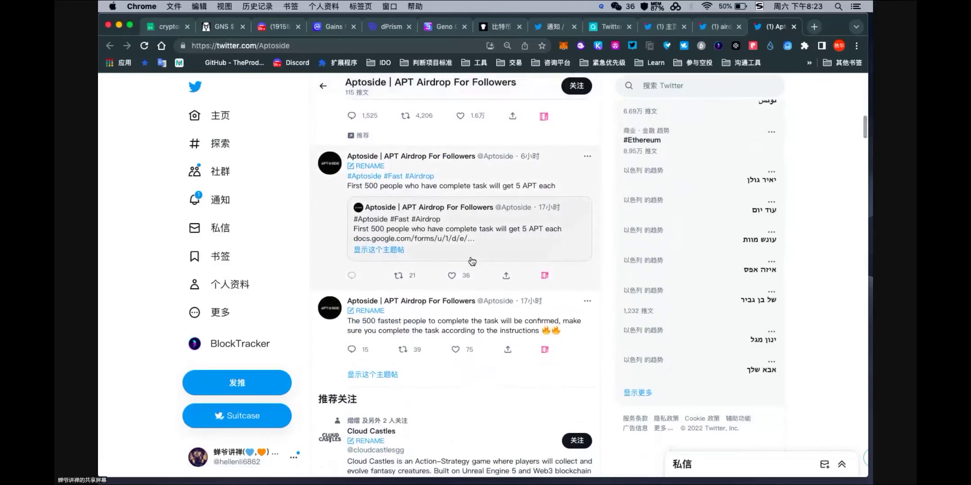
scroll(472, 262, down, 4)
scroll(472, 262, down, 3)
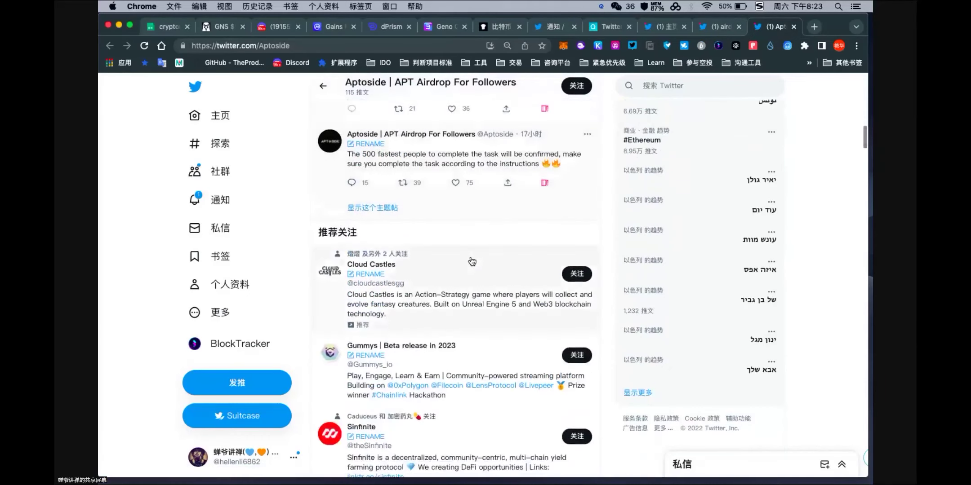
scroll(472, 261, down, 15)
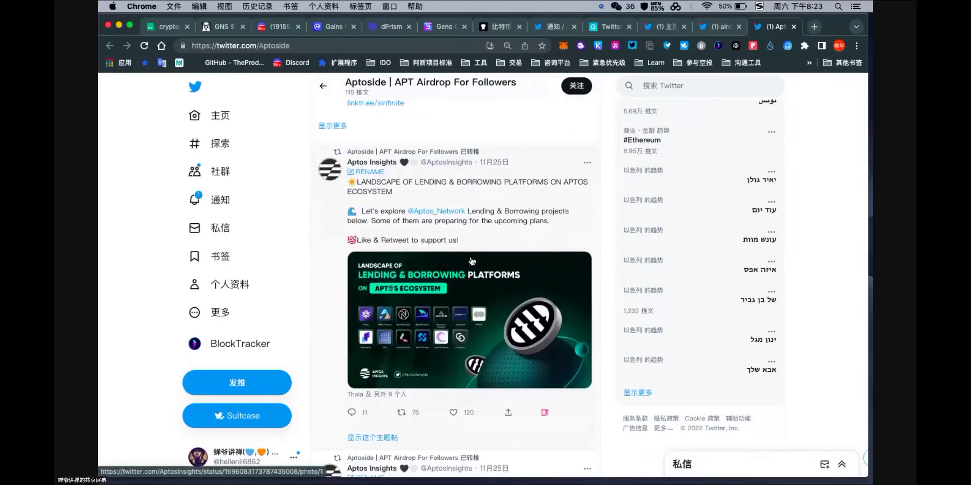
scroll(472, 261, down, 13)
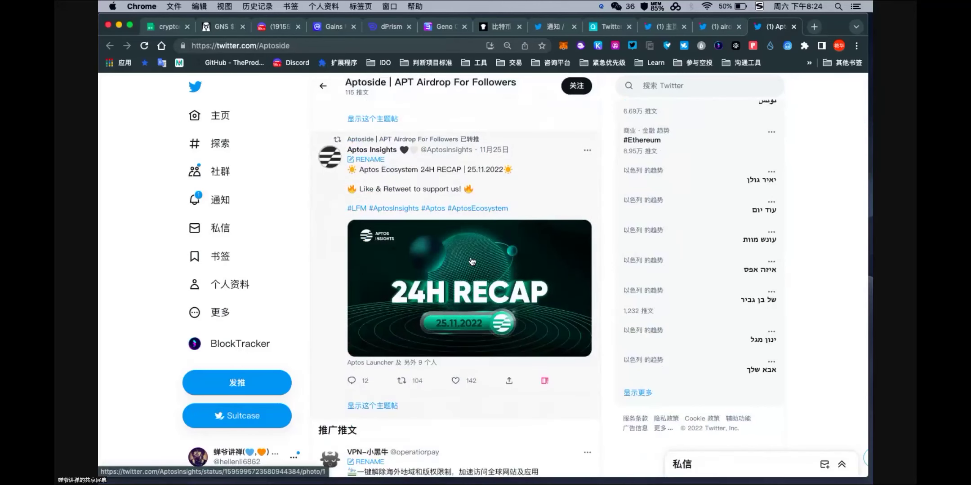
scroll(472, 262, down, 20)
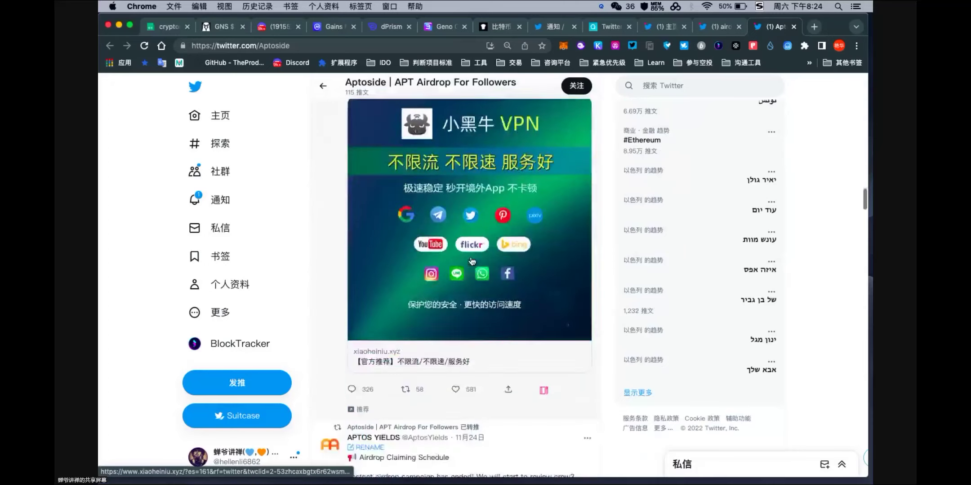
scroll(472, 261, down, 18)
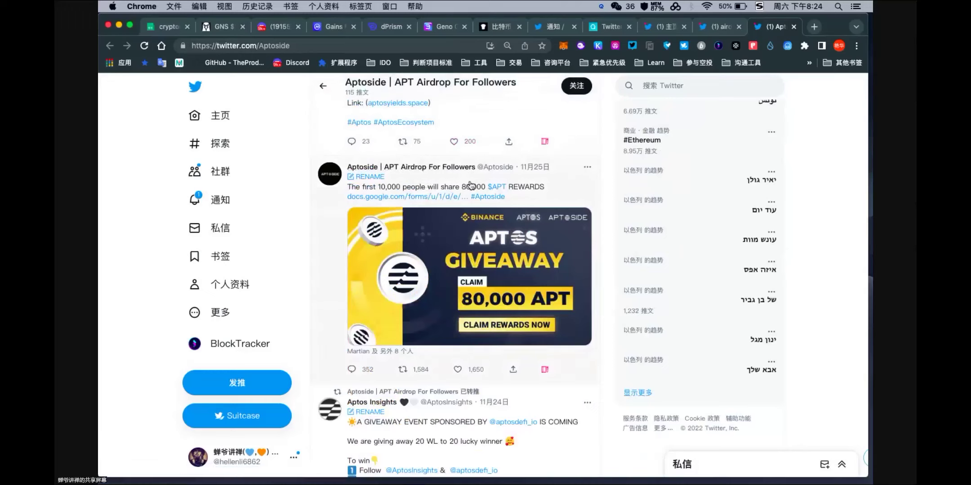
mouse_move(466, 171)
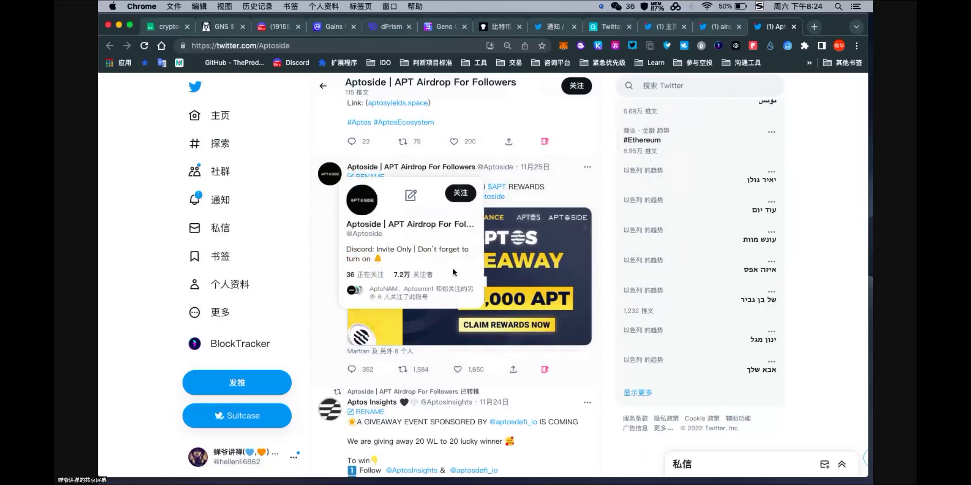
Find the retweeted Aptos Insights 20 WL giveaway post and translate the page into Simplified Chinese
scroll(552, 354, down, 6)
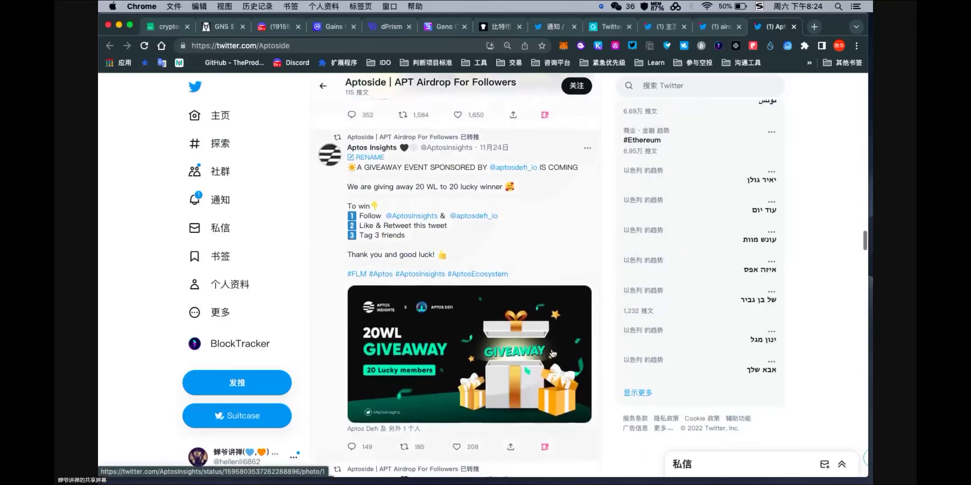
scroll(552, 354, up, 1)
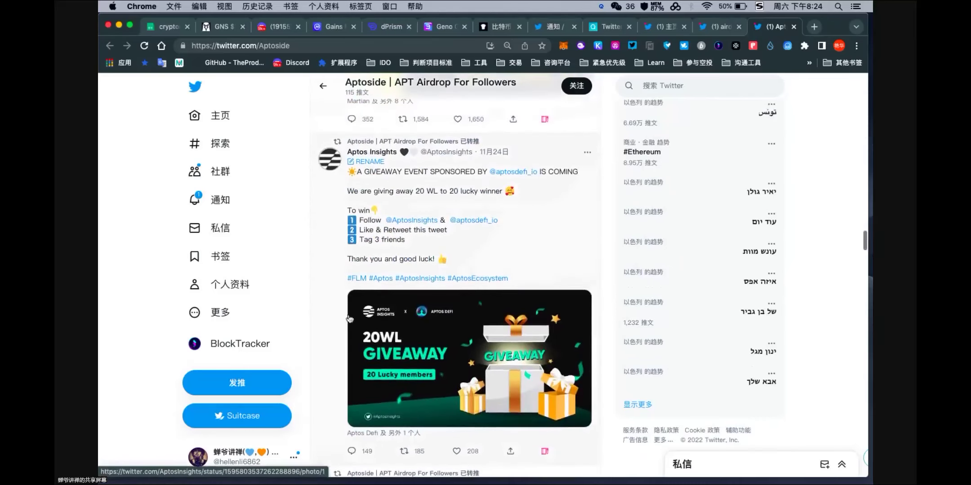
right_click(111, 230)
click(136, 339)
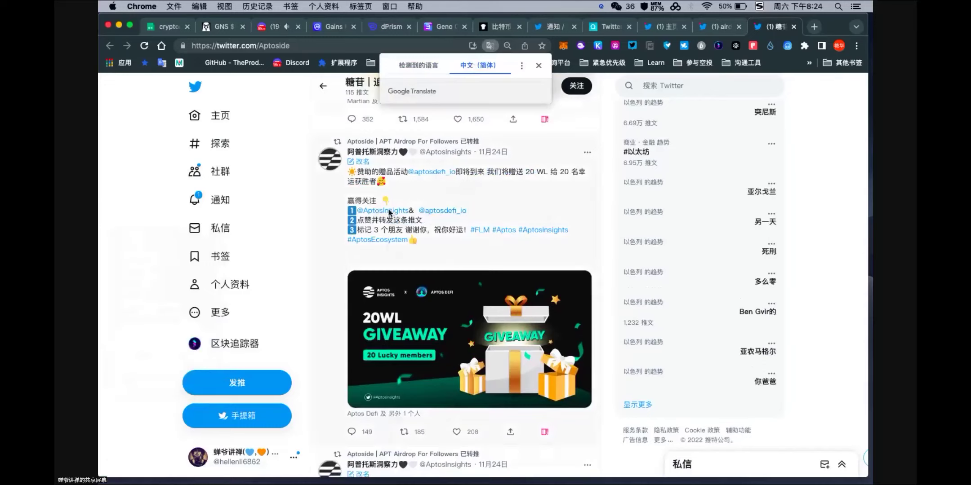
Preview the AptosInsights account named in the giveaway conditions and dismiss the translation popup
mouse_move(389, 209)
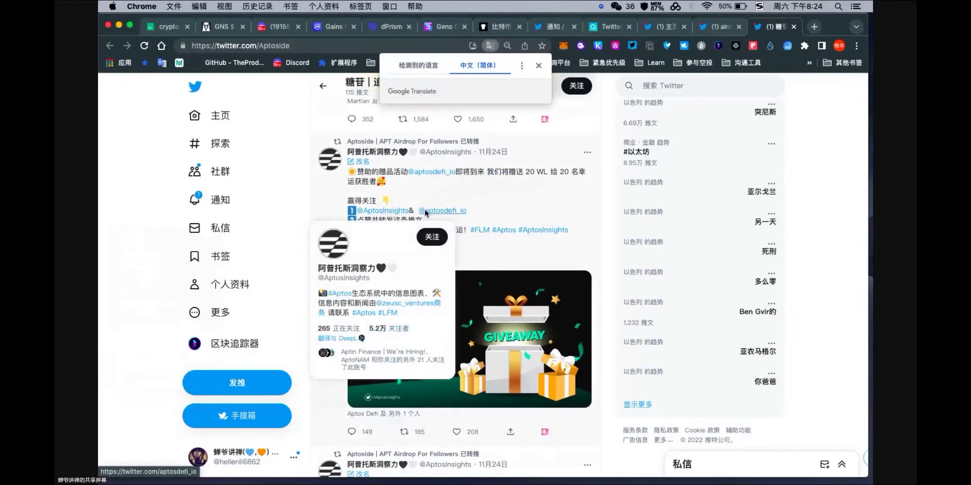
mouse_move(426, 211)
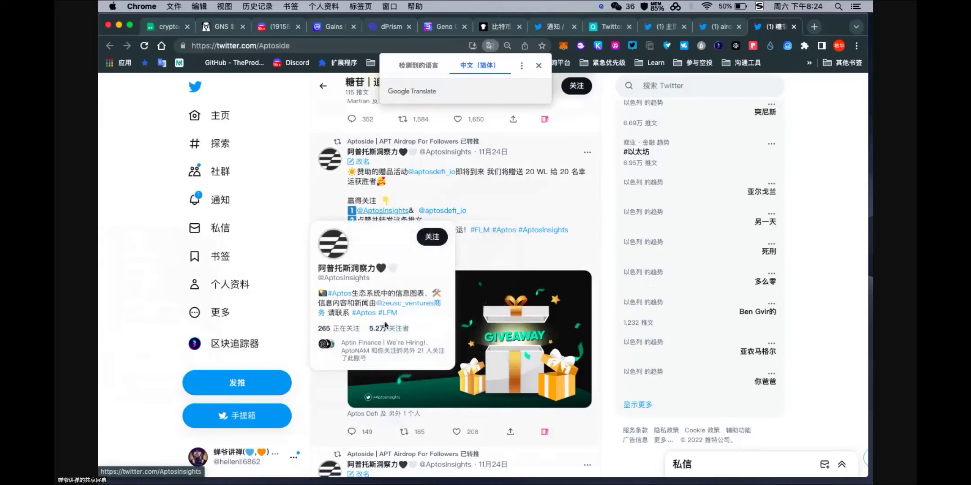
click(133, 305)
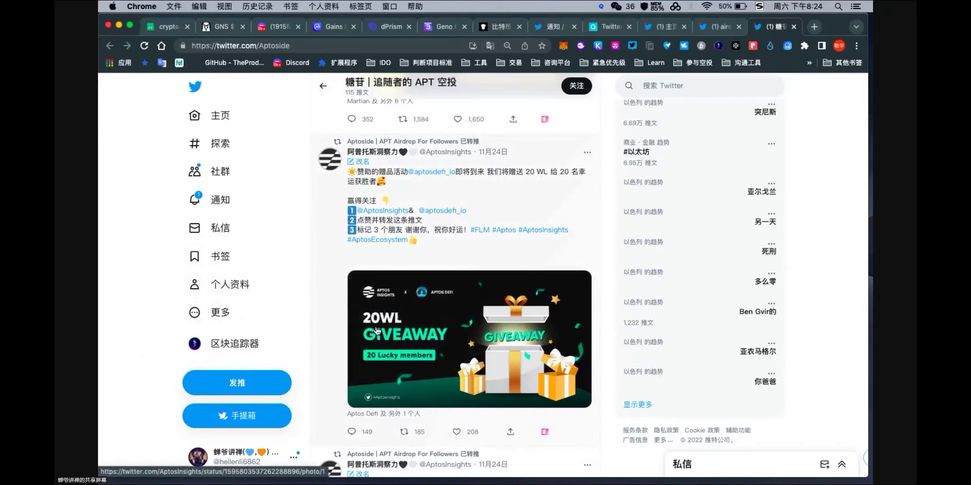
Look over the 100$ giveaway retweet, return to Aptoside's pinned post and open its Aptoside Fast Airdrop form link
scroll(377, 332, down, 6)
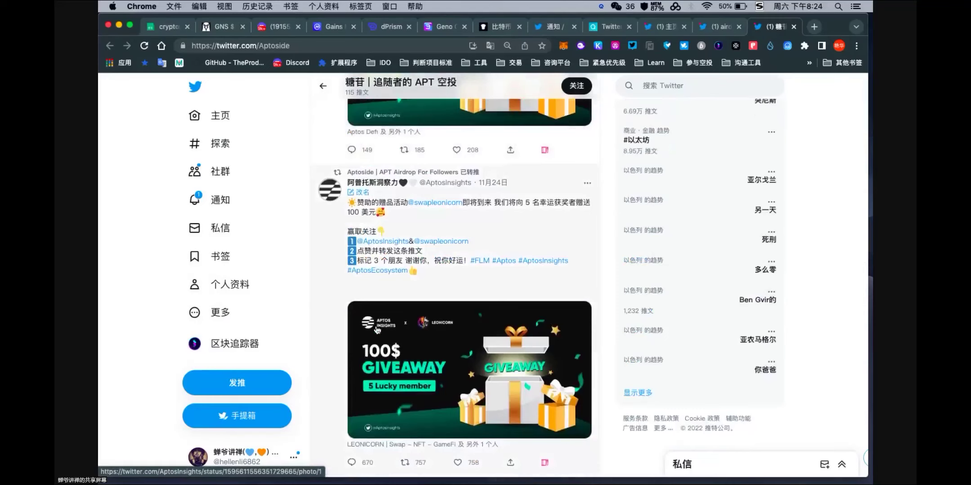
scroll(377, 330, down, 3)
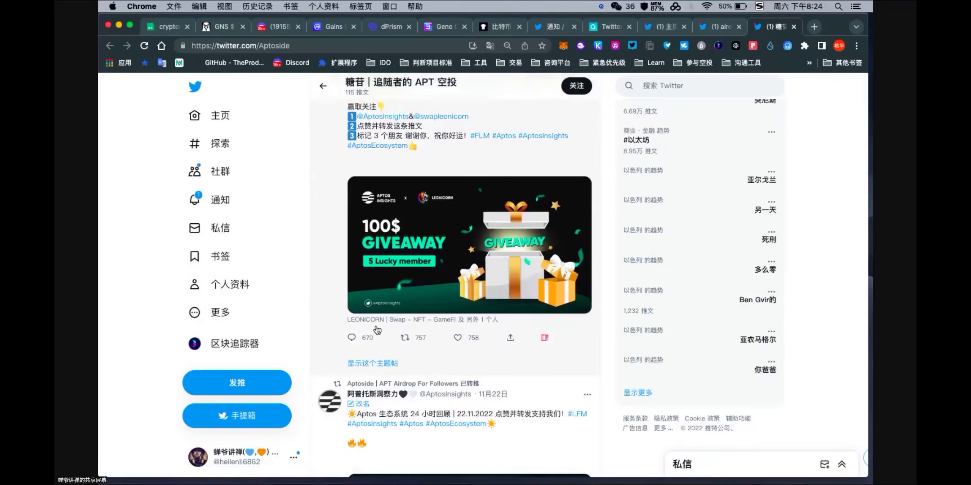
scroll(376, 330, up, 15)
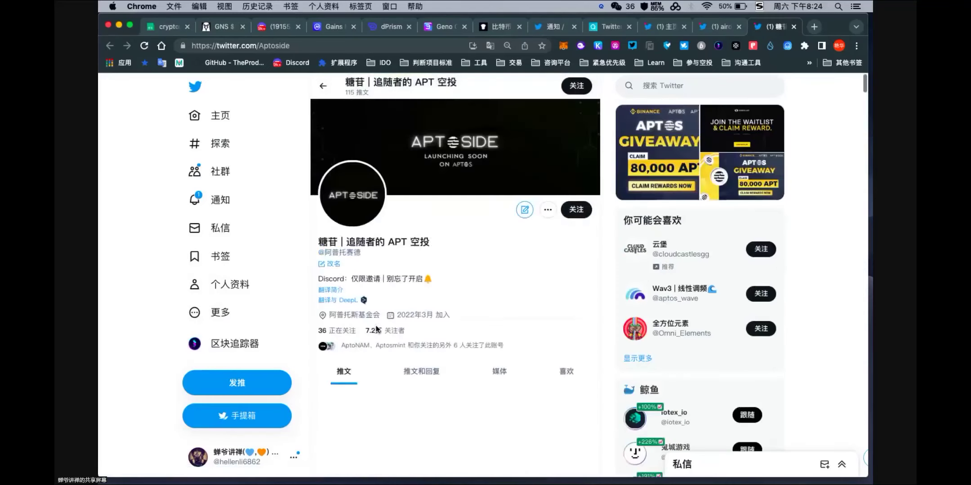
scroll(369, 370, down, 3)
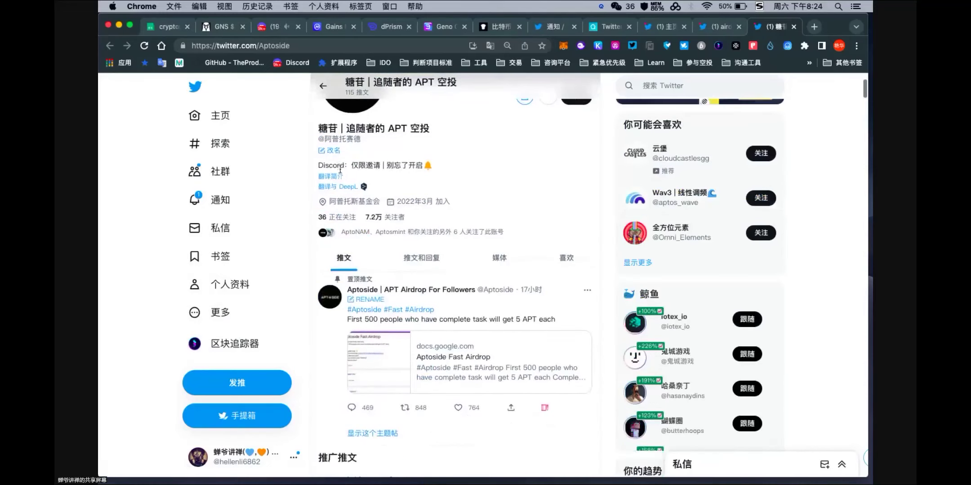
scroll(369, 240, down, 2)
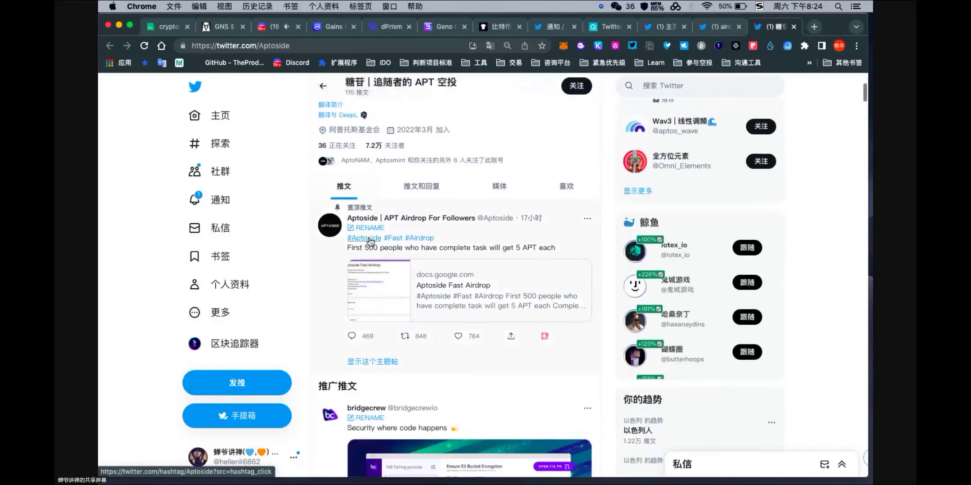
scroll(371, 242, down, 2)
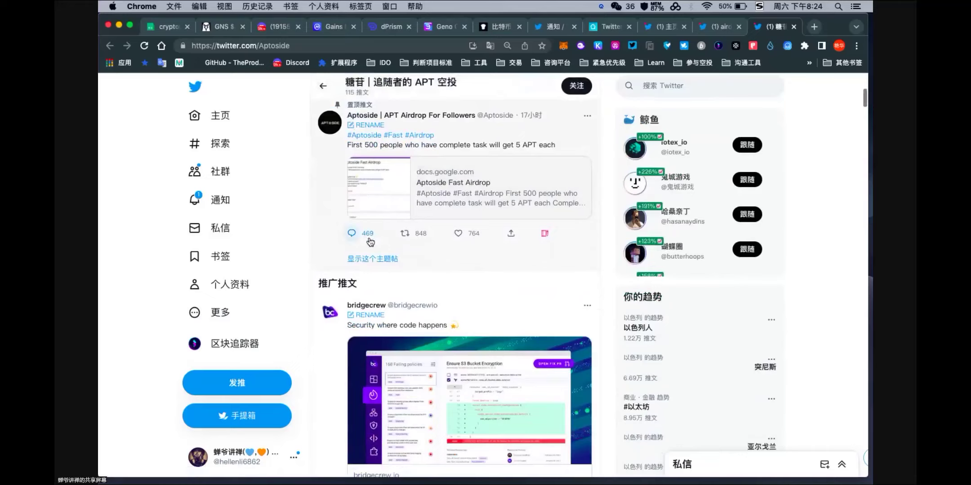
click(455, 184)
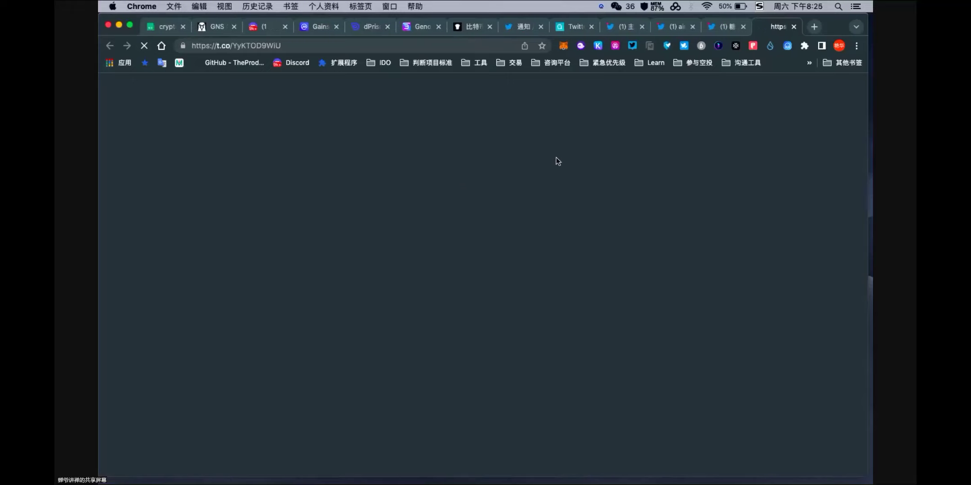
Return to the filtered airdrop search results and open the advanced search form
click(724, 28)
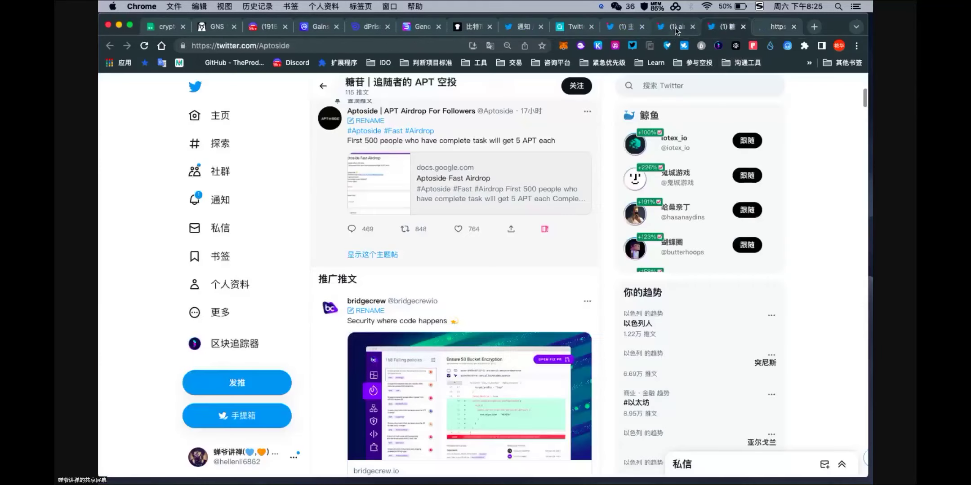
click(675, 29)
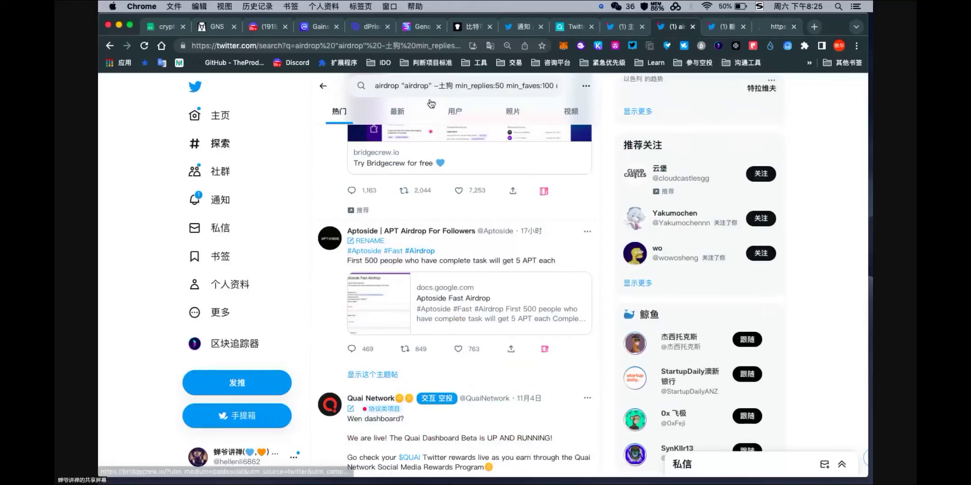
scroll(562, 151, up, 5)
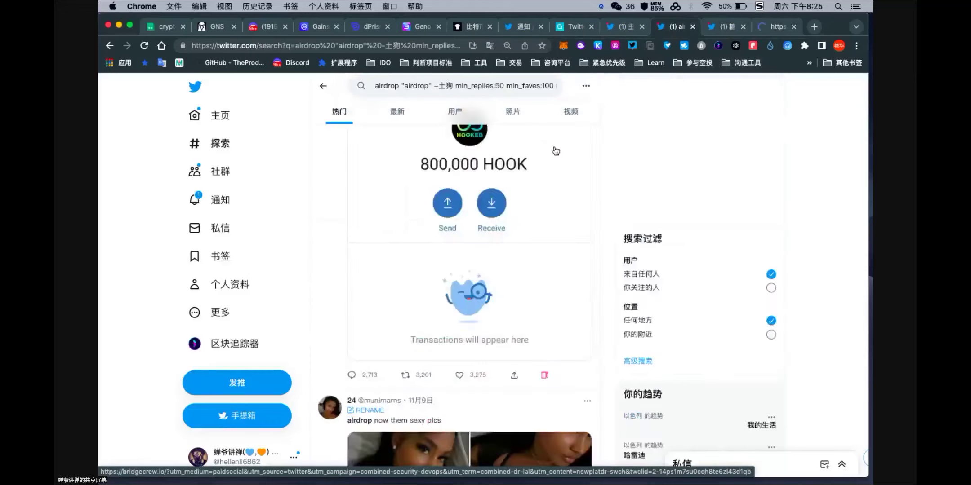
scroll(556, 151, up, 5)
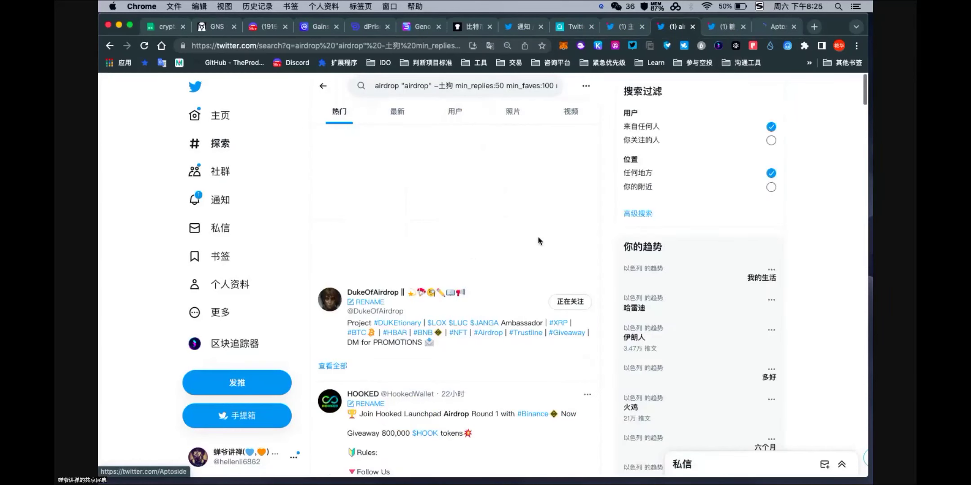
scroll(493, 275, down, 2)
scroll(493, 275, up, 2)
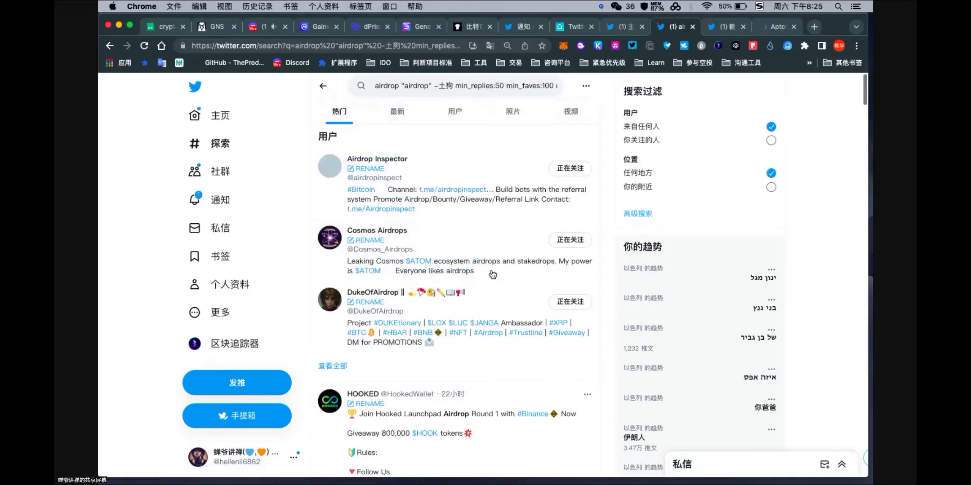
click(646, 214)
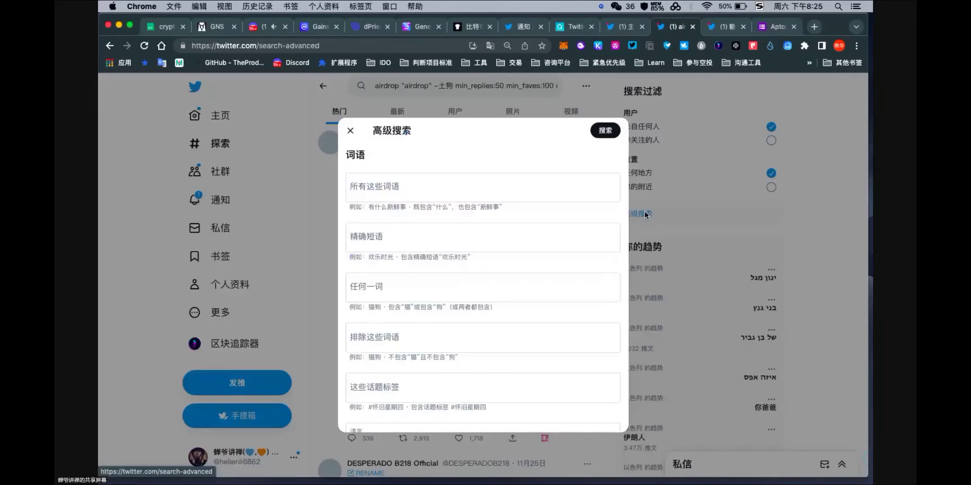
scroll(490, 284, down, 10)
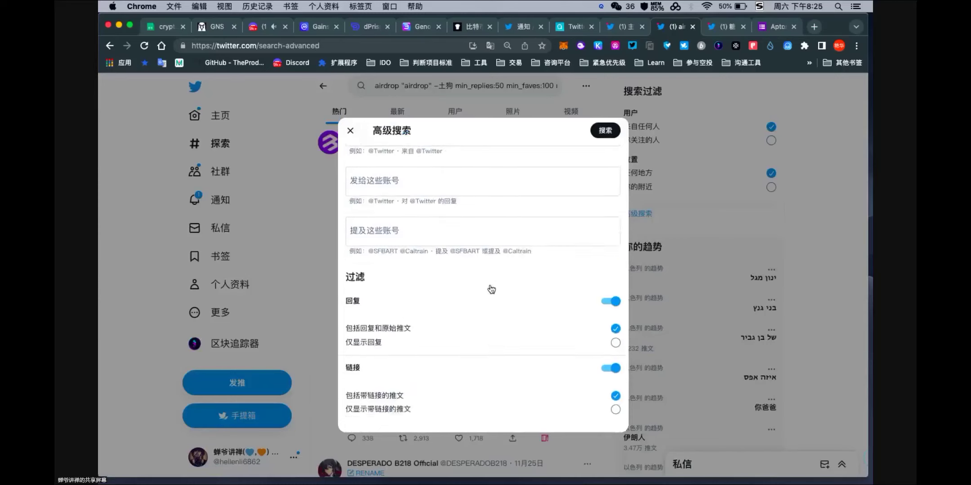
scroll(491, 289, up, 1)
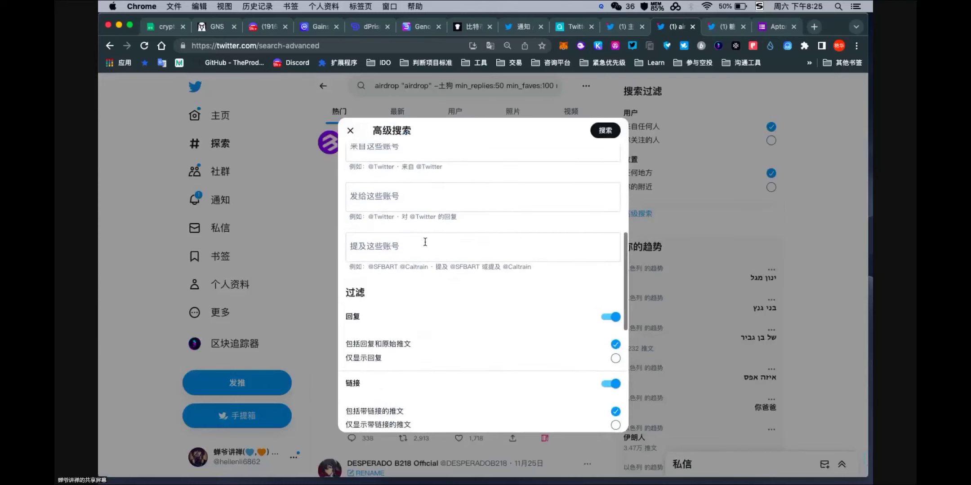
click(422, 247)
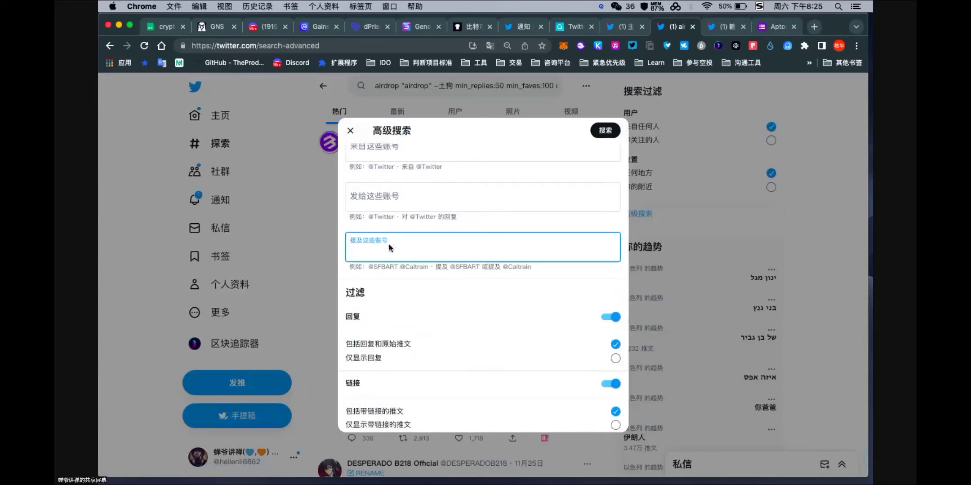
text(@co)
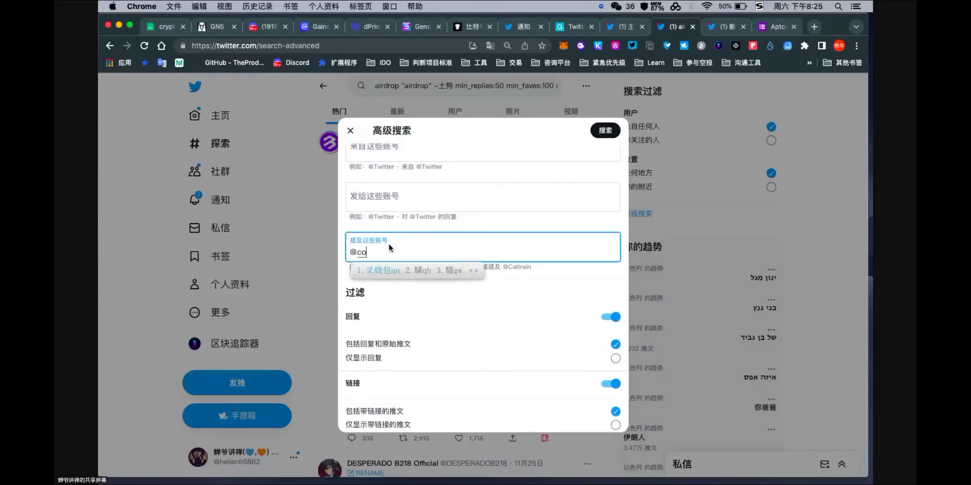
text(smos)
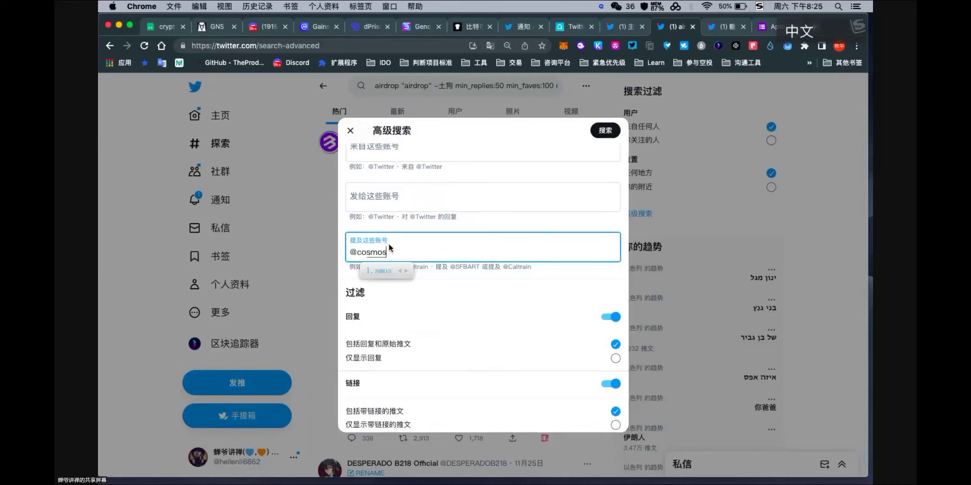
key(Return)
text(air)
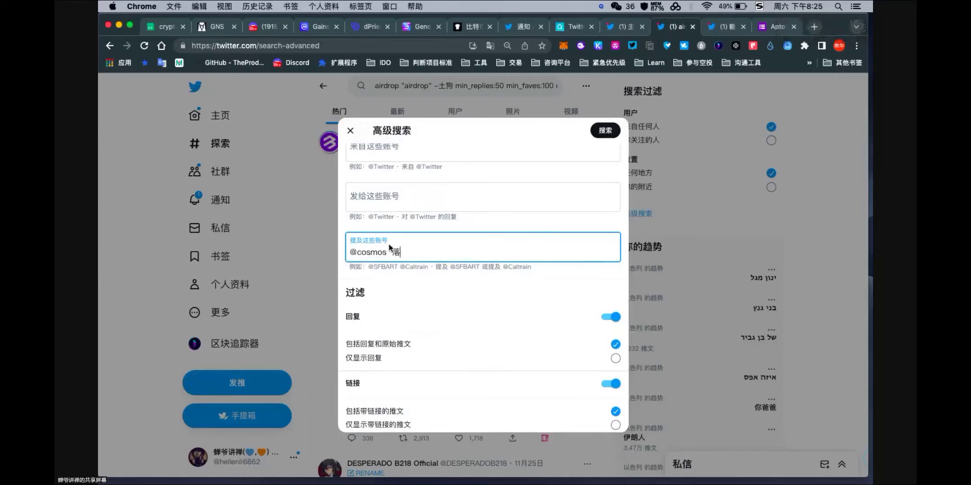
key(BackSpace)
key(shift)
text(aird)
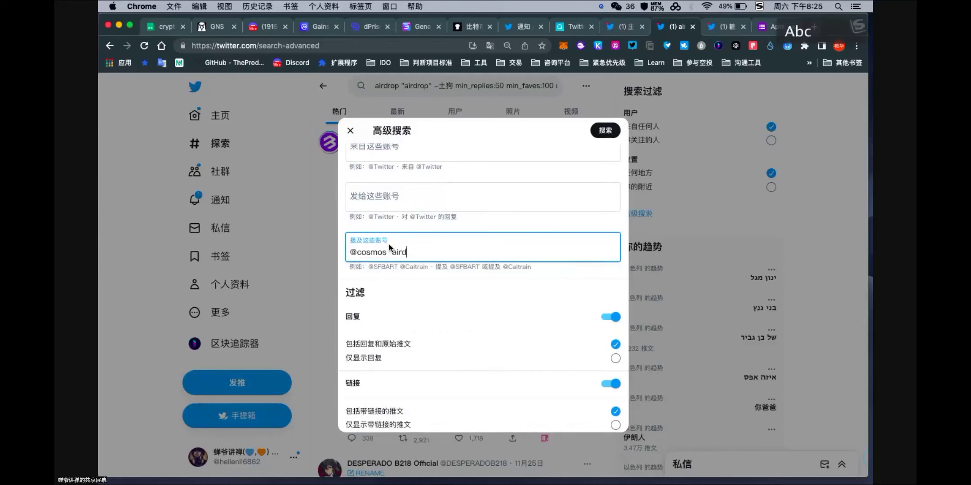
text(orps)
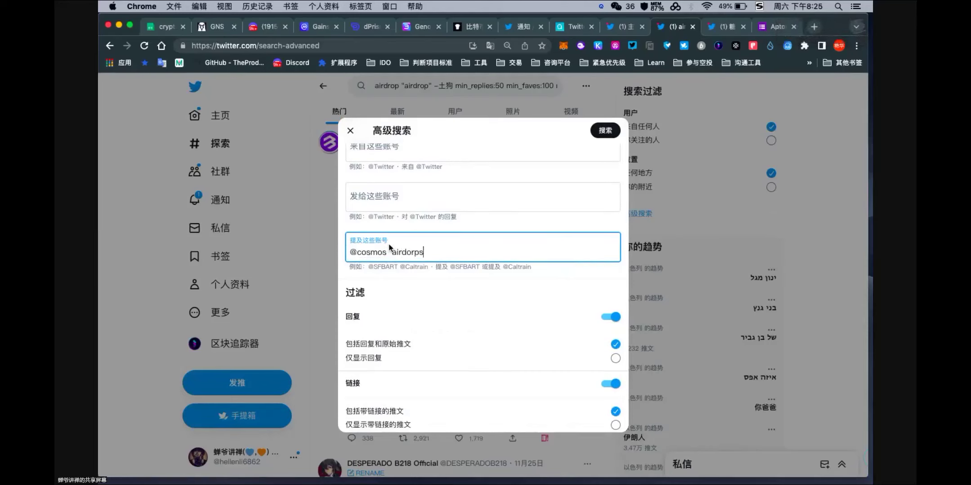
Enter "airdorp" as the all-of-these-words term and go on to the form's engagement and date filters
scroll(466, 256, up, 10)
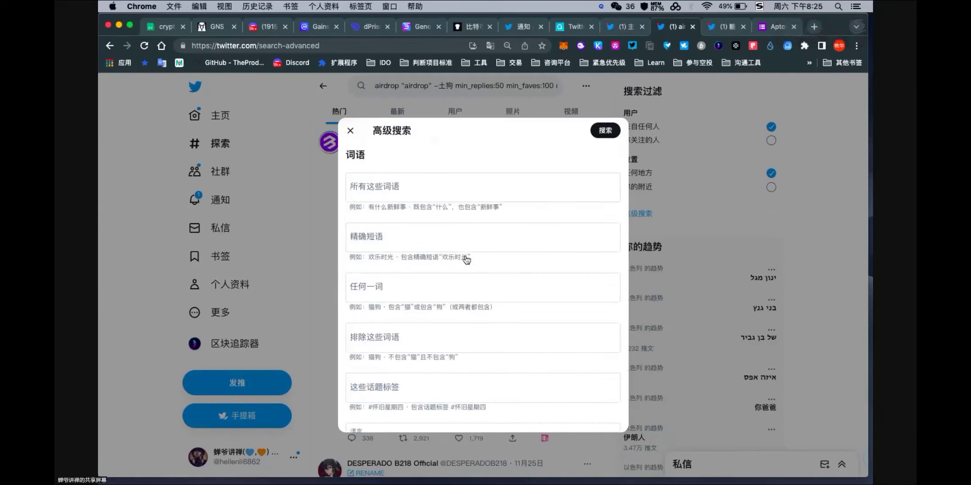
click(420, 187)
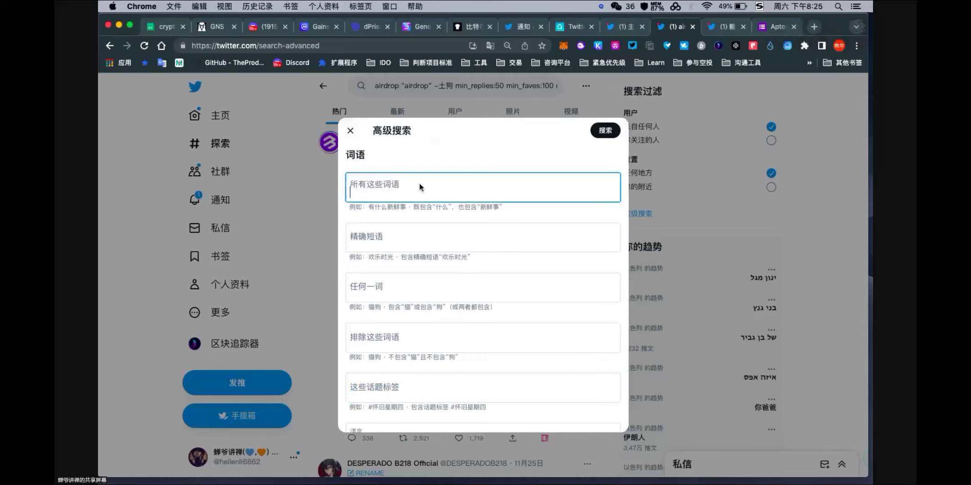
text(airdorp)
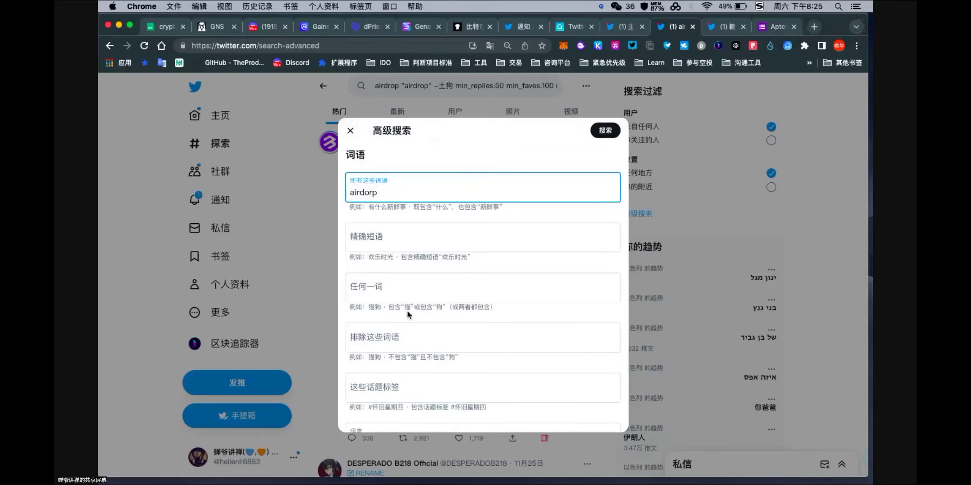
scroll(408, 314, down, 10)
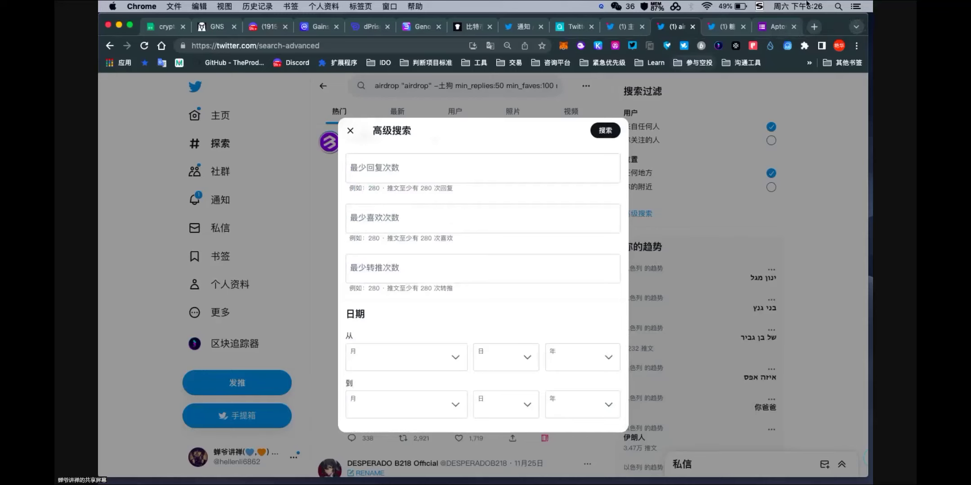
Switch to the Aptoside Fast Airdrop form, sign in to fill it out, and open its app download link
click(770, 28)
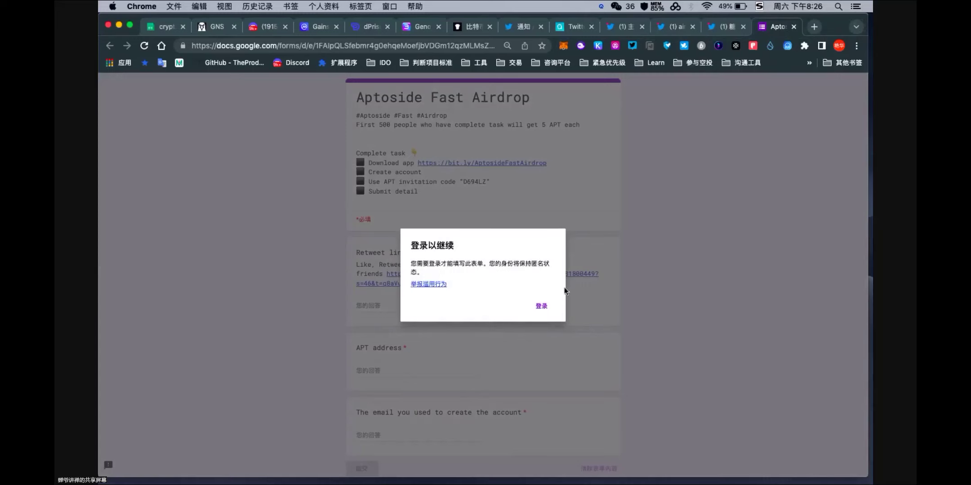
click(543, 306)
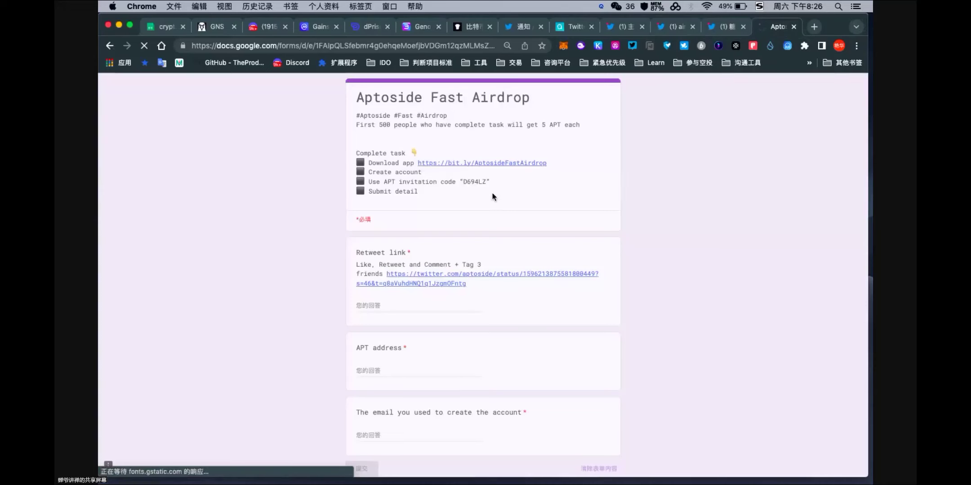
click(476, 162)
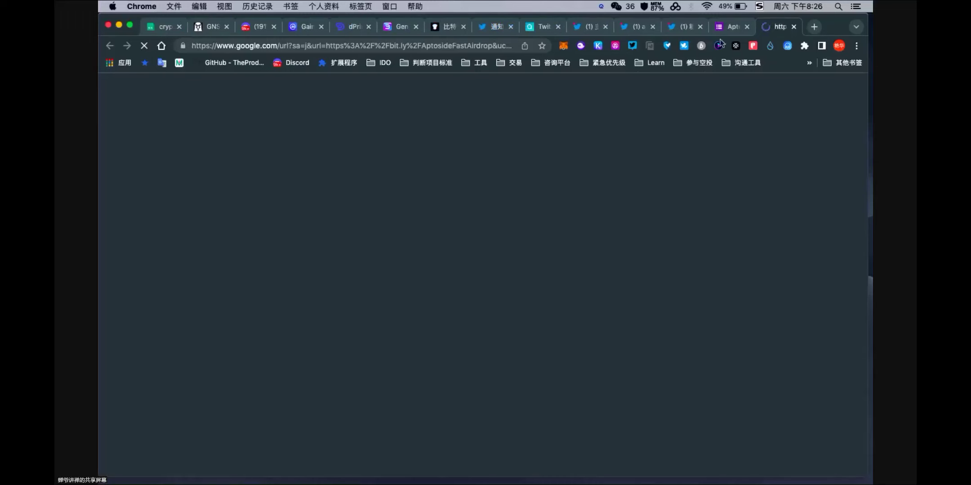
Go back to the Aptoside Fast Airdrop form and examine its task list, invitation code and required answer fields
click(731, 27)
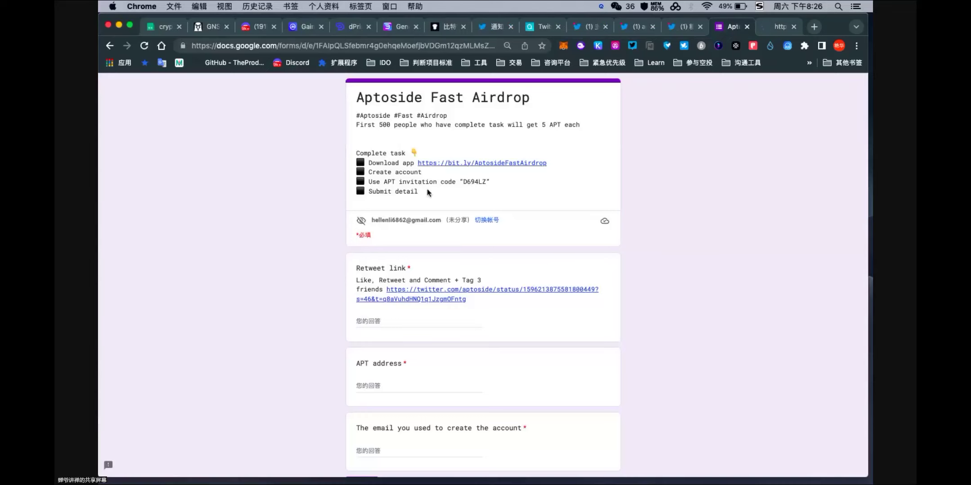
double_click(465, 179)
click(533, 198)
scroll(528, 370, down, 3)
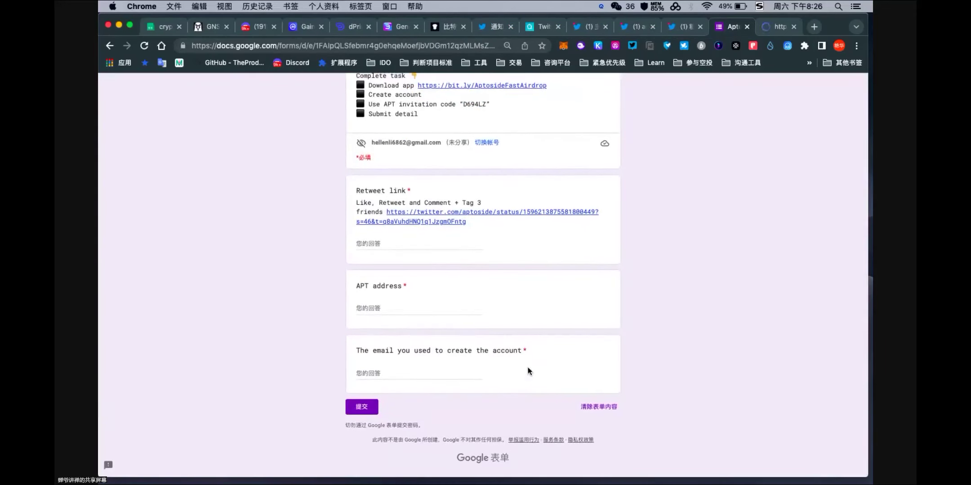
scroll(532, 321, up, 3)
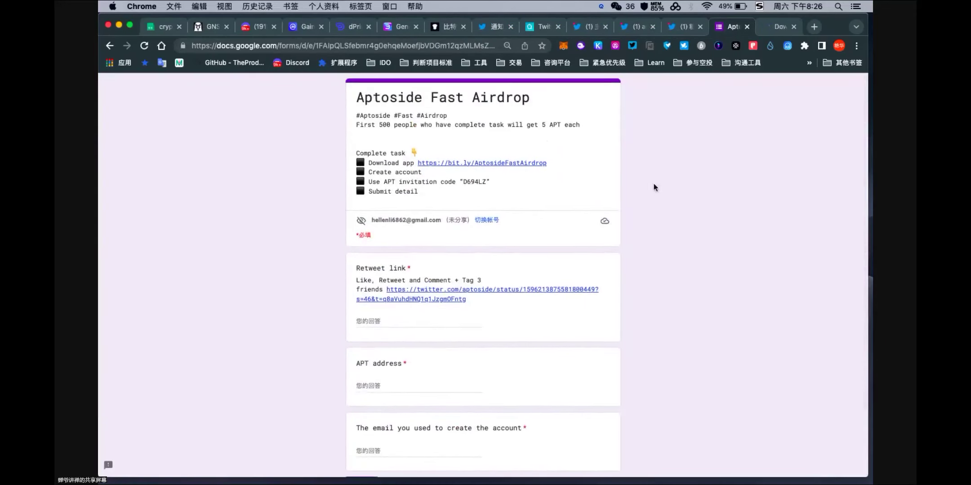
Switch to the opened Uhive app download page and look it over down to the footer
click(771, 28)
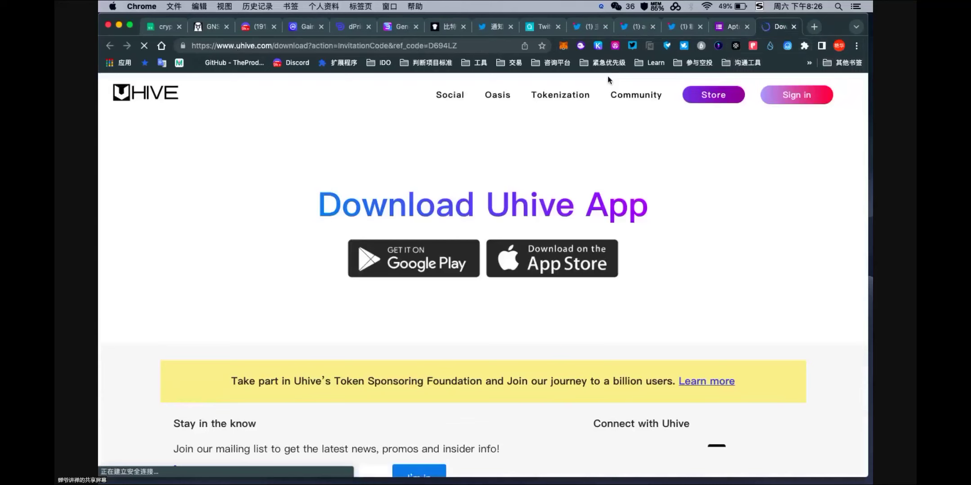
scroll(600, 350, down, 5)
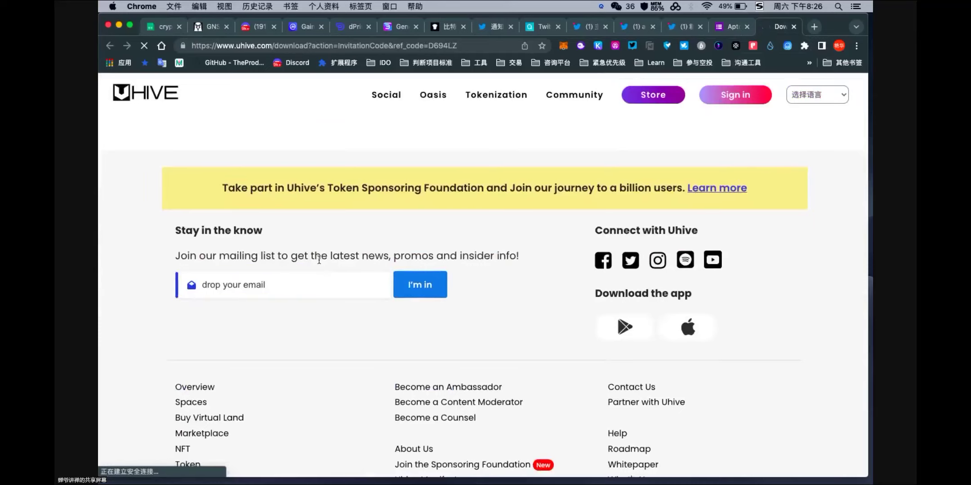
scroll(358, 227, up, 5)
scroll(336, 310, down, 2)
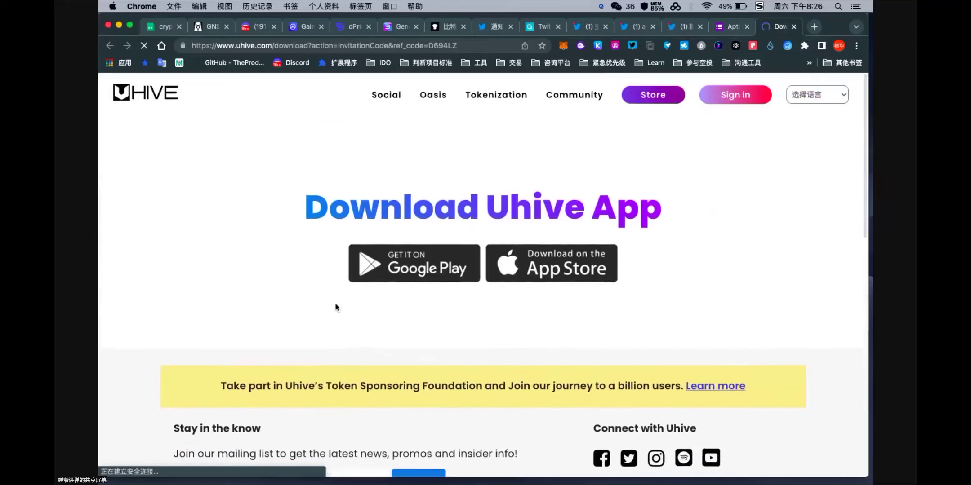
scroll(337, 317, down, 15)
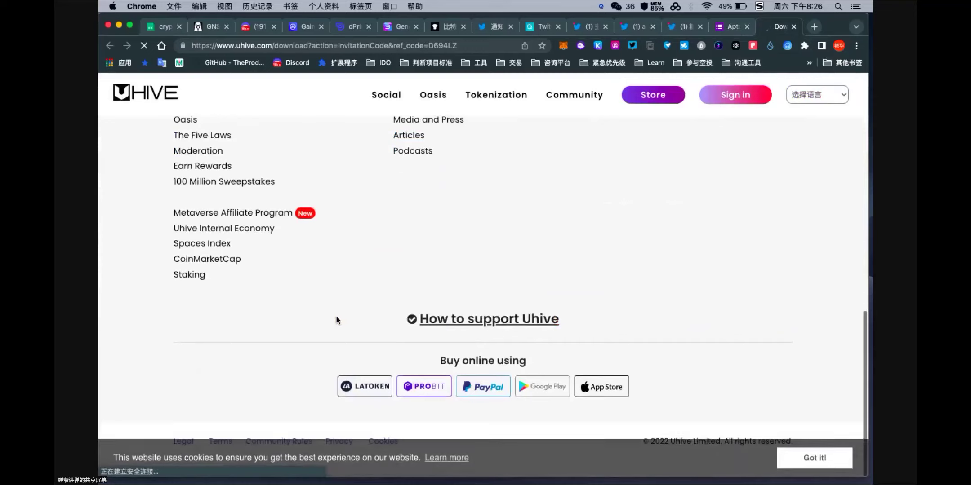
scroll(336, 320, up, 15)
scroll(337, 320, down, 1)
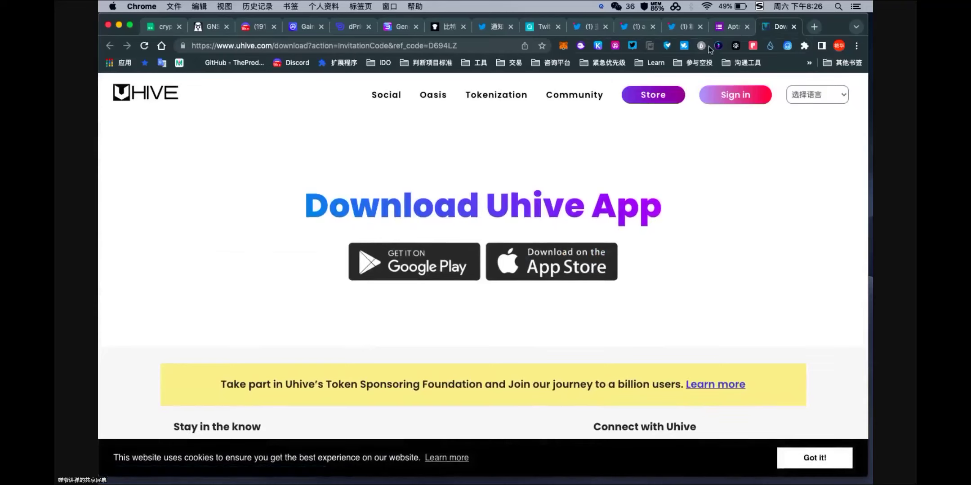
Revisit the airdrop form, then examine Aptoside's Twitter profile and its pinned airdrop post
click(732, 28)
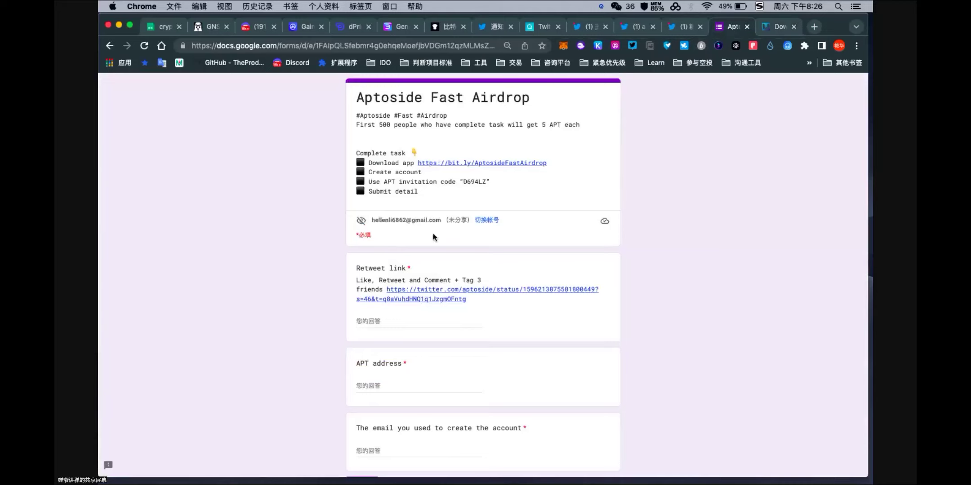
click(679, 26)
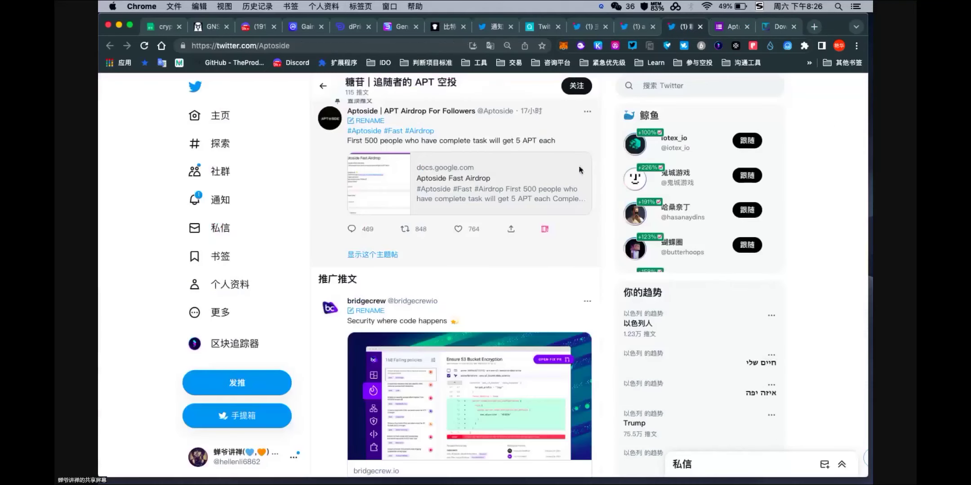
scroll(581, 205, down, 1)
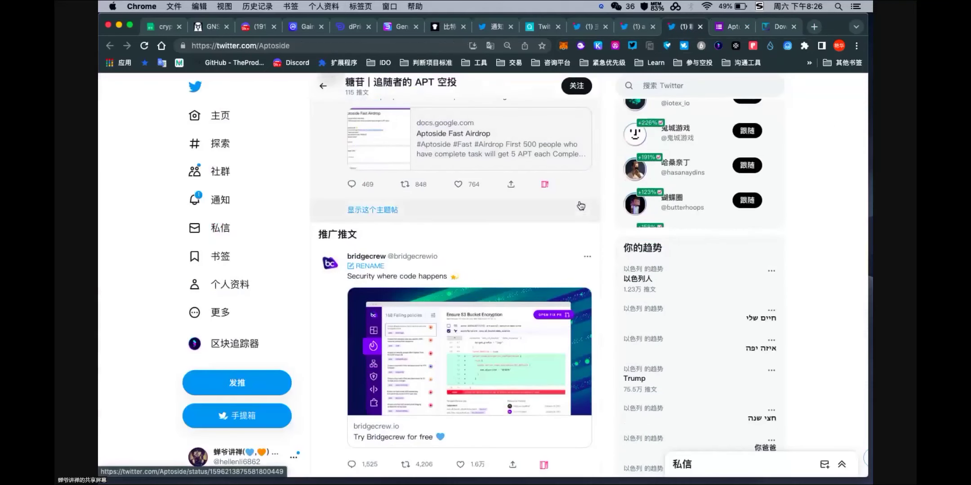
scroll(433, 239, up, 5)
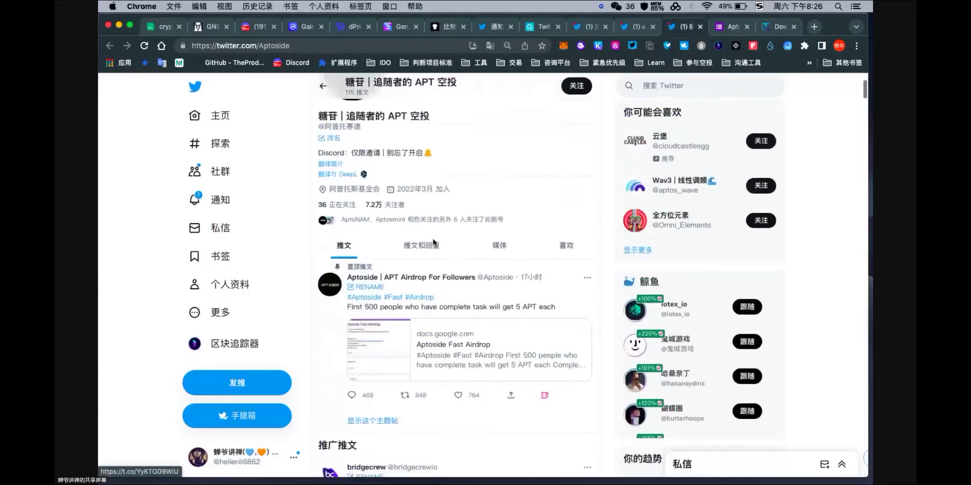
scroll(433, 239, up, 2)
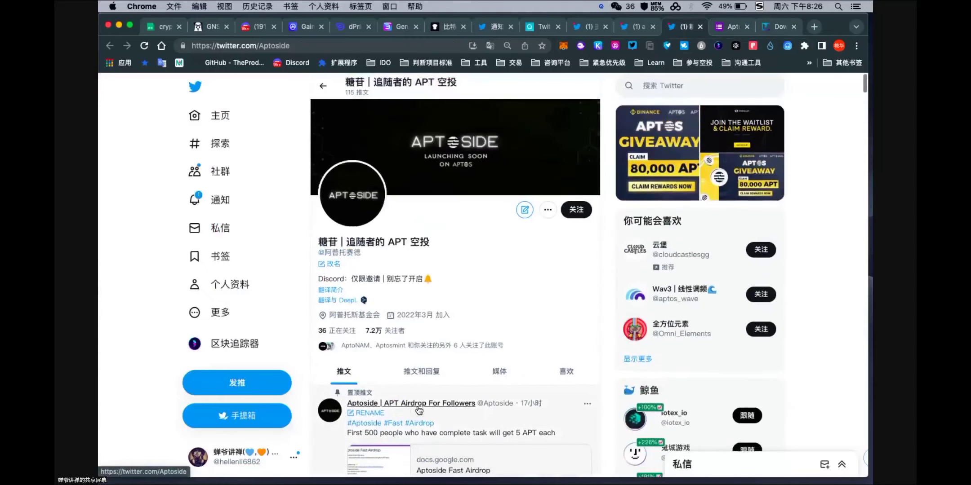
Close the unfinished advanced search on the airdrop results page, clear the existing search query and reopen advanced search
click(633, 28)
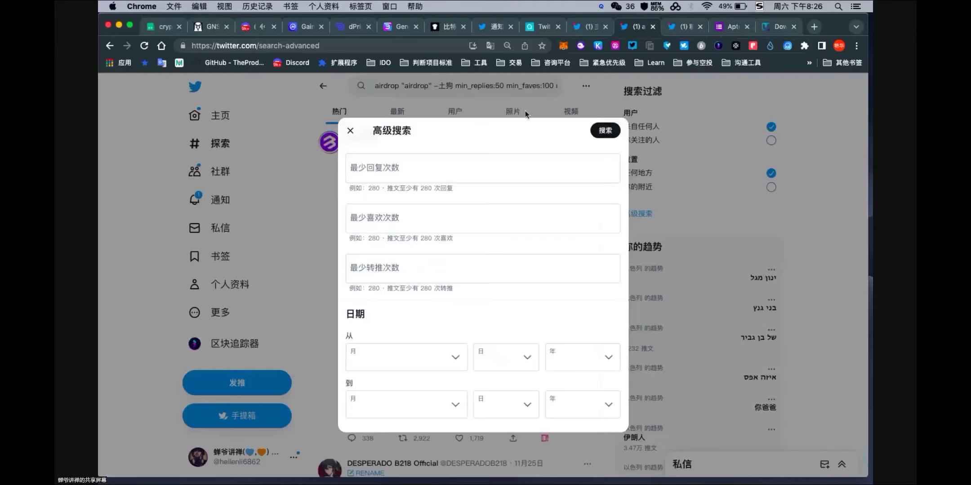
click(351, 134)
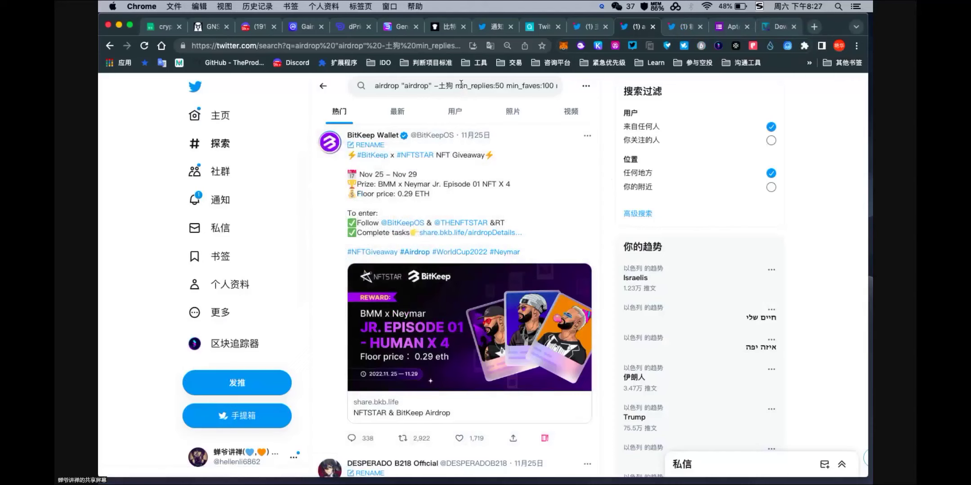
click(461, 83)
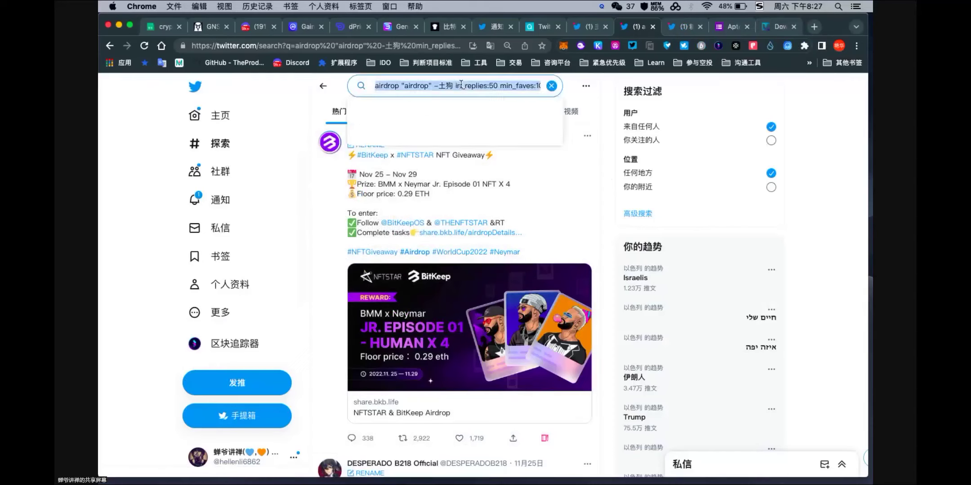
click(552, 87)
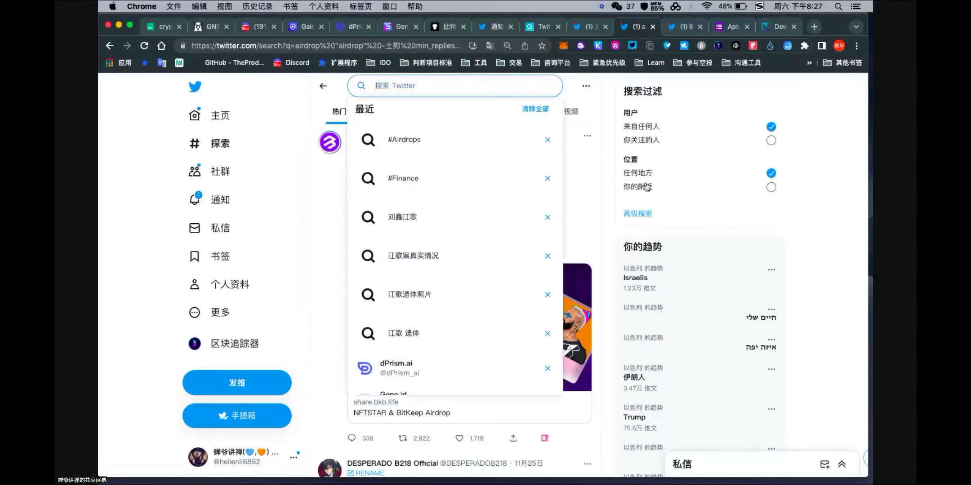
click(641, 214)
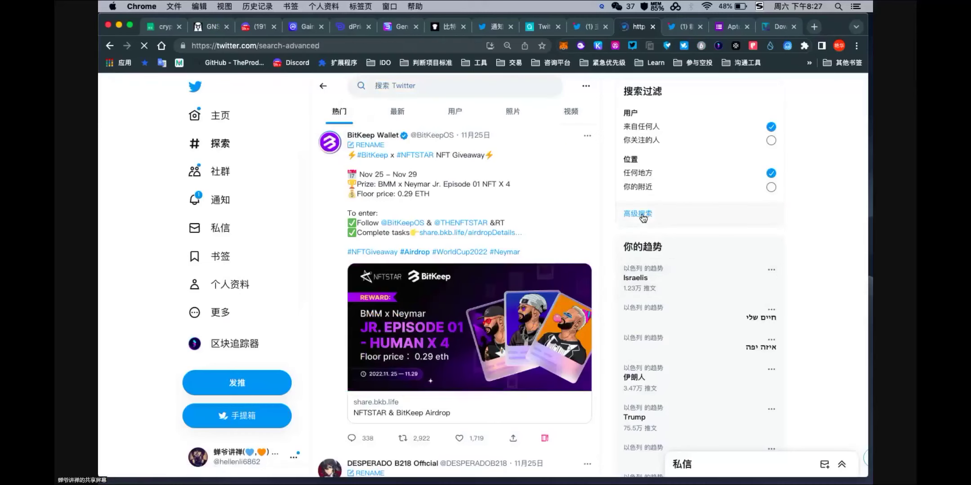